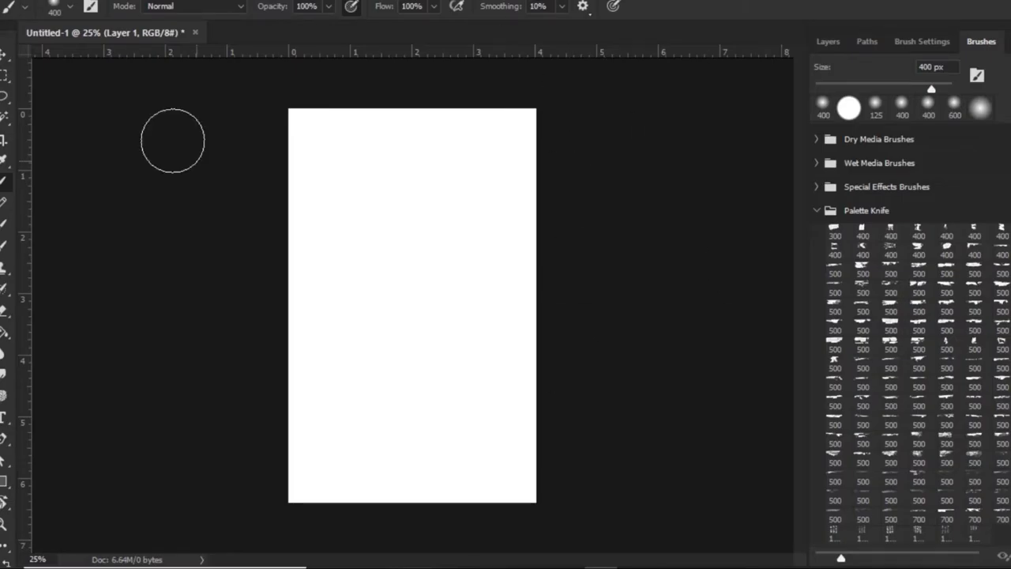
- Bring up the Color panel beside the canvas, enlarge its colour field and pick pink
{"action": "left_click", "coordinate": [3, 53]}
{"action": "key", "text": "F6"}
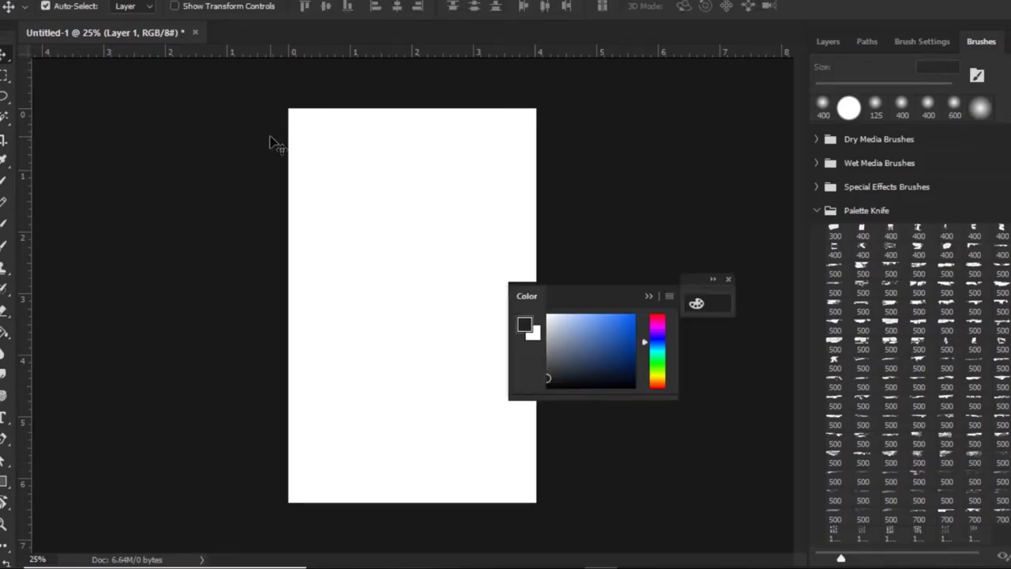
{"action": "left_click_drag", "start_coordinate": [645, 283], "coordinate": [723, 63]}
{"action": "mouse_move", "coordinate": [677, 203]}
{"action": "left_mouse_down"}
{"action": "mouse_move", "coordinate": [695, 235]}
{"action": "mouse_move", "coordinate": [695, 293]}
{"action": "left_mouse_up"}
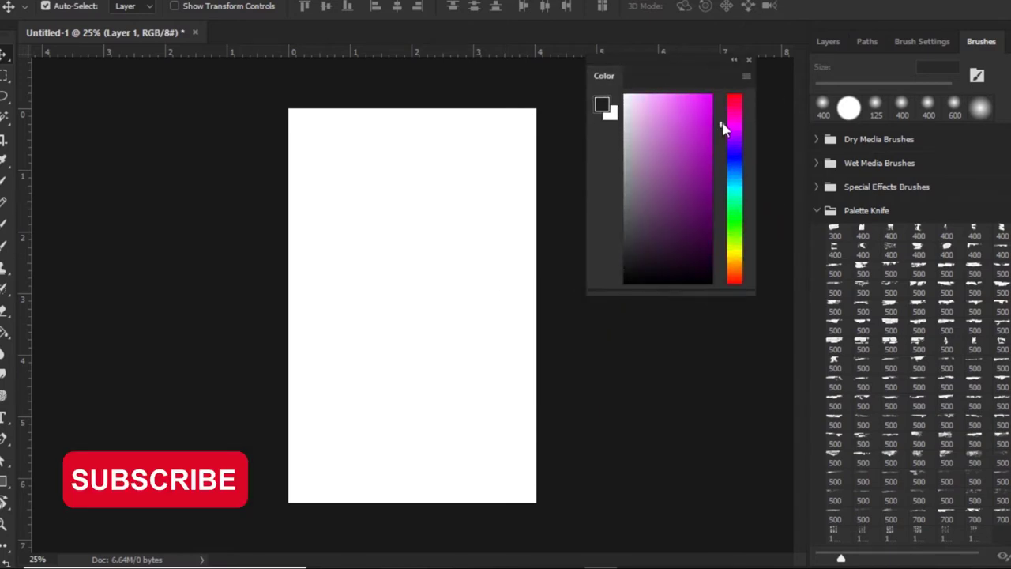
{"action": "left_click", "coordinate": [684, 98]}
- With a 500 px palette-knife brush, paint pink strokes across the upper canvas
{"action": "key", "text": "b"}
{"action": "left_click", "coordinate": [919, 311]}
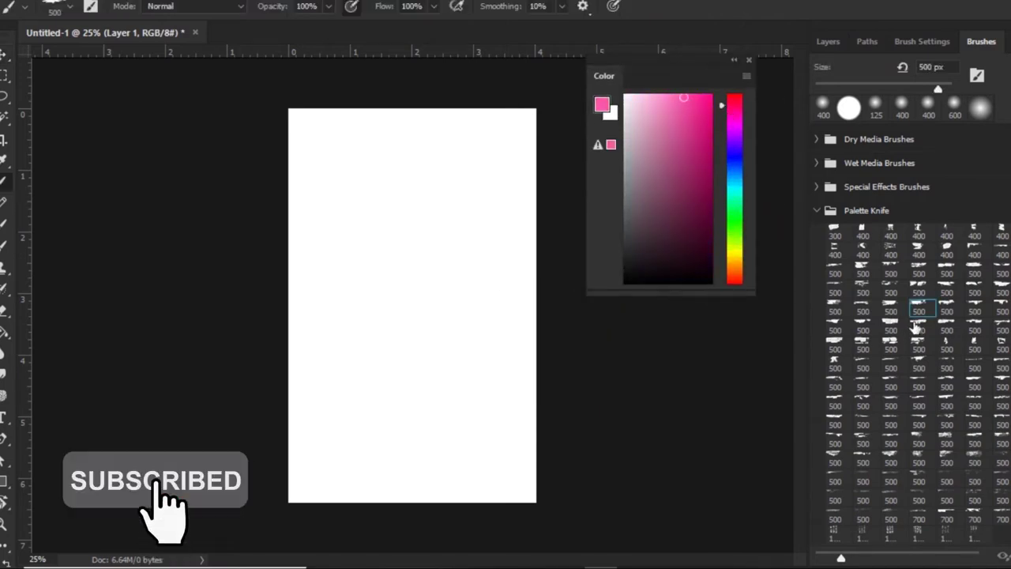
{"action": "mouse_move", "coordinate": [300, 252]}
{"action": "left_mouse_down"}
{"action": "mouse_move", "coordinate": [371, 127]}
{"action": "mouse_move", "coordinate": [545, 154]}
{"action": "mouse_move", "coordinate": [350, 293]}
{"action": "mouse_move", "coordinate": [451, 327]}
{"action": "mouse_move", "coordinate": [266, 355]}
{"action": "mouse_move", "coordinate": [445, 373]}
{"action": "left_mouse_up"}
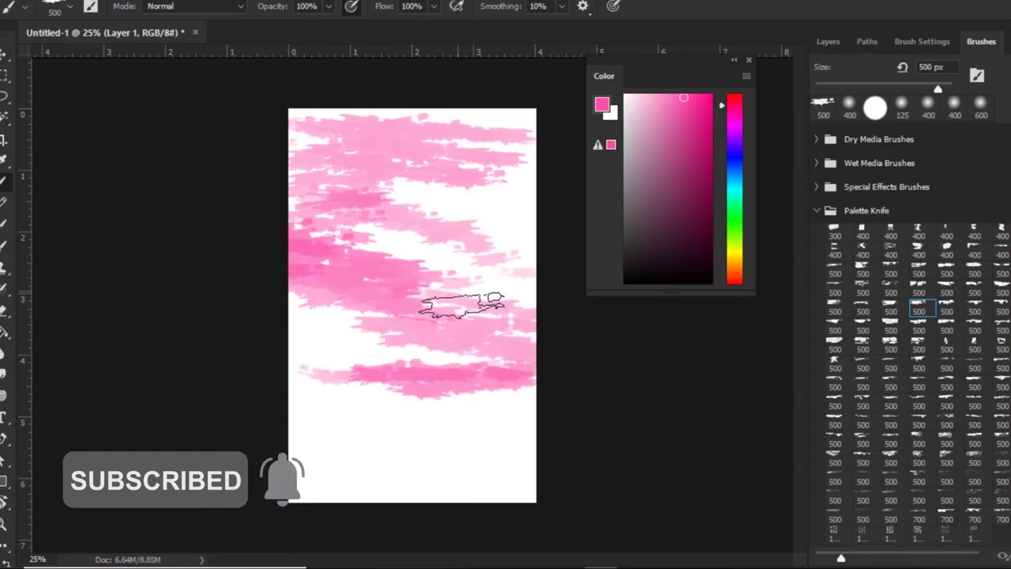
{"action": "mouse_move", "coordinate": [462, 301]}
{"action": "left_mouse_down"}
{"action": "mouse_move", "coordinate": [356, 384]}
{"action": "mouse_move", "coordinate": [360, 342]}
{"action": "mouse_move", "coordinate": [553, 429]}
{"action": "mouse_move", "coordinate": [492, 377]}
{"action": "mouse_move", "coordinate": [497, 147]}
{"action": "mouse_move", "coordinate": [344, 133]}
{"action": "left_mouse_up"}
- Add dark purple streaks to the lower right sky and left middle
{"action": "left_click", "coordinate": [647, 257]}
{"action": "left_click_drag", "start_coordinate": [734, 200], "coordinate": [735, 130]}
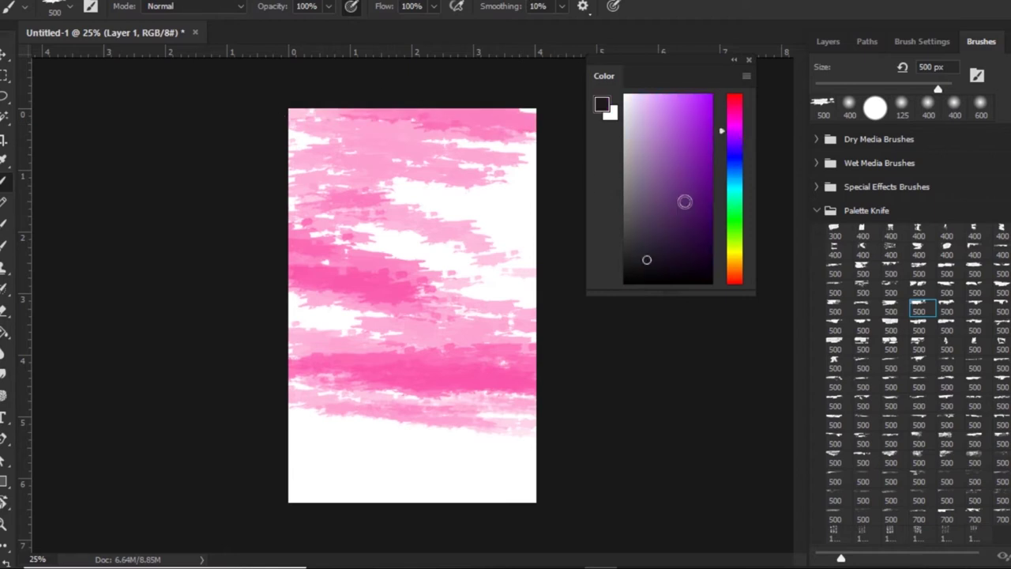
{"action": "left_click", "coordinate": [690, 222]}
{"action": "mouse_move", "coordinate": [513, 395]}
{"action": "left_mouse_down"}
{"action": "mouse_move", "coordinate": [410, 431]}
{"action": "mouse_move", "coordinate": [359, 343]}
{"action": "mouse_move", "coordinate": [319, 342]}
{"action": "left_mouse_up"}
{"action": "left_click", "coordinate": [733, 117]}
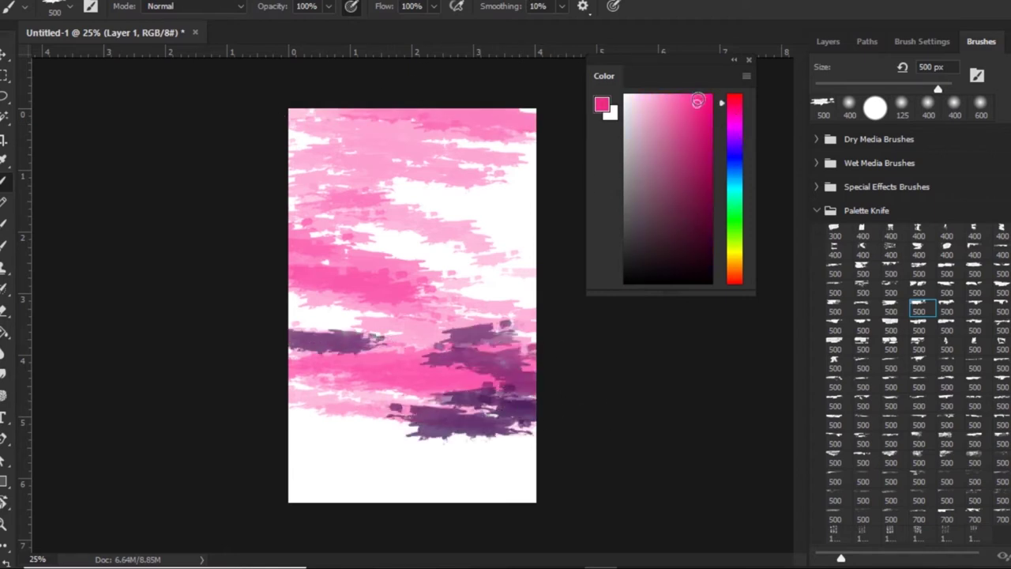
- Paint brighter light pink strokes through the upper and middle sky, covering white gaps
{"action": "left_click", "coordinate": [699, 96]}
{"action": "mouse_move", "coordinate": [348, 197]}
{"action": "left_mouse_down"}
{"action": "mouse_move", "coordinate": [521, 174]}
{"action": "mouse_move", "coordinate": [292, 142]}
{"action": "left_mouse_up"}
{"action": "left_click_drag", "start_coordinate": [387, 237], "coordinate": [529, 277]}
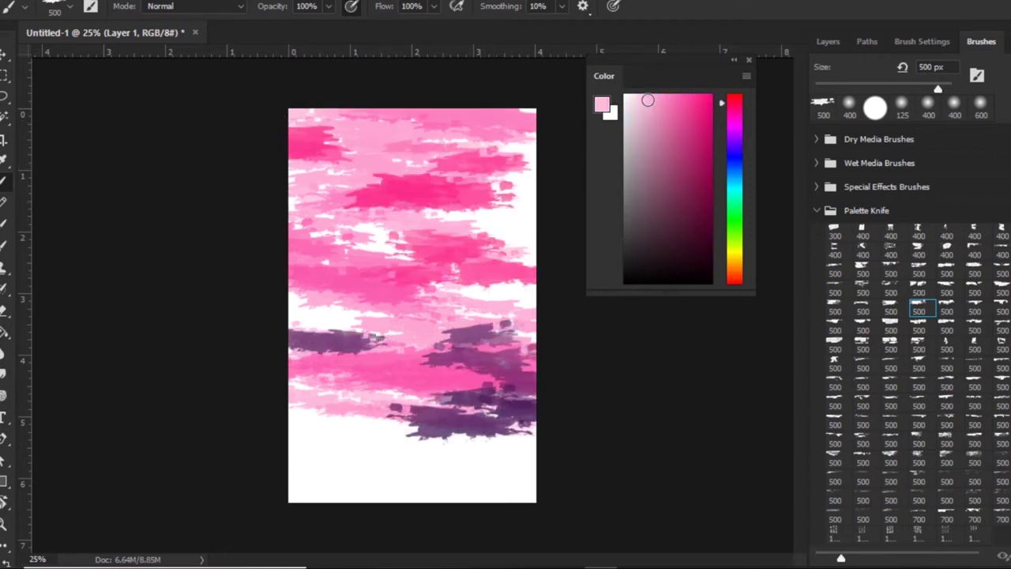
{"action": "left_click_drag", "start_coordinate": [406, 316], "coordinate": [331, 320]}
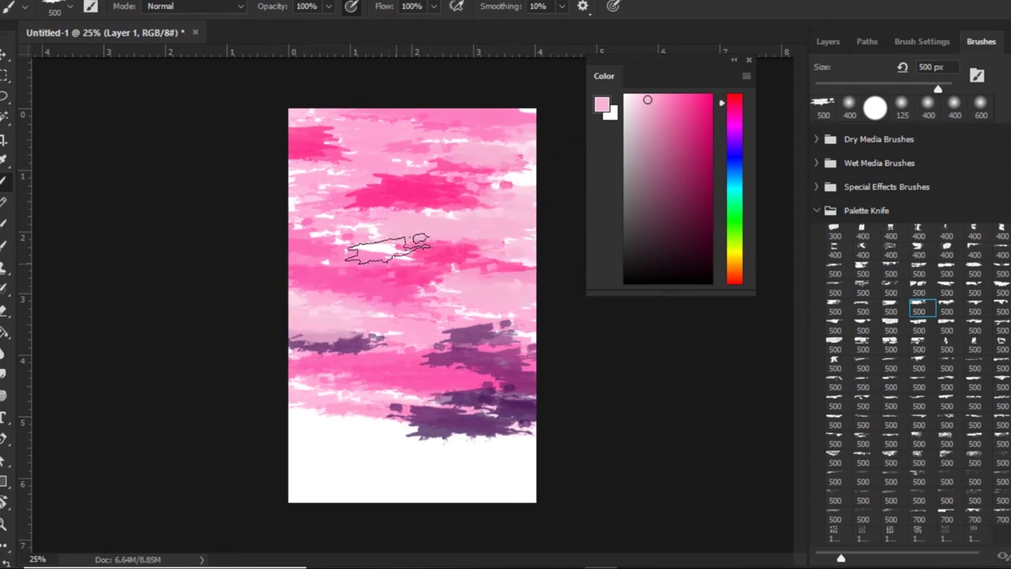
- Paint blue streaks across the lower, middle and upper sky
{"action": "left_click", "coordinate": [734, 152]}
{"action": "left_click", "coordinate": [688, 126]}
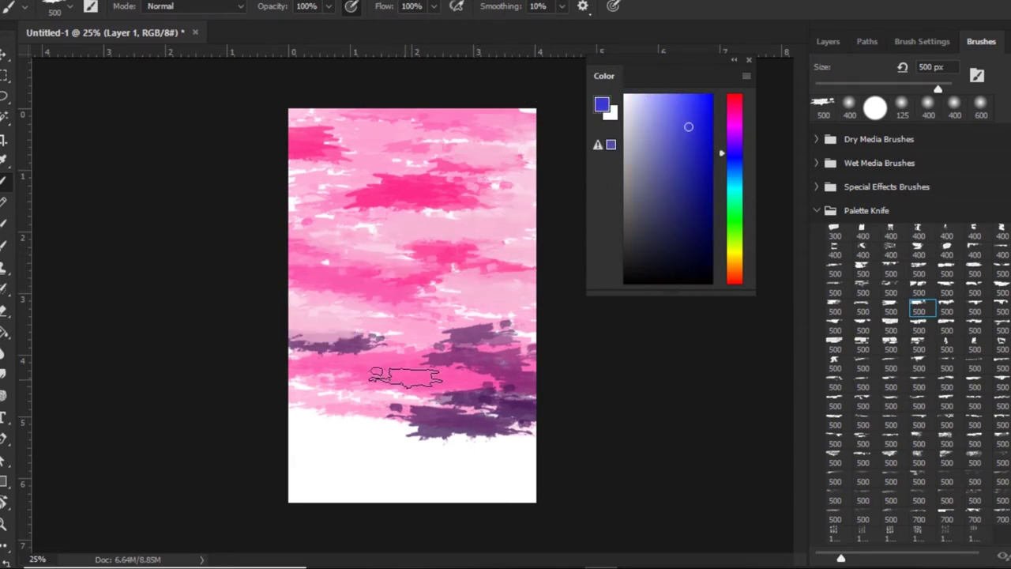
{"action": "left_click_drag", "start_coordinate": [405, 377], "coordinate": [292, 391]}
{"action": "left_click_drag", "start_coordinate": [355, 323], "coordinate": [474, 320]}
{"action": "left_click_drag", "start_coordinate": [403, 284], "coordinate": [533, 281]}
{"action": "left_click_drag", "start_coordinate": [489, 249], "coordinate": [537, 245]}
{"action": "left_click_drag", "start_coordinate": [395, 225], "coordinate": [506, 210]}
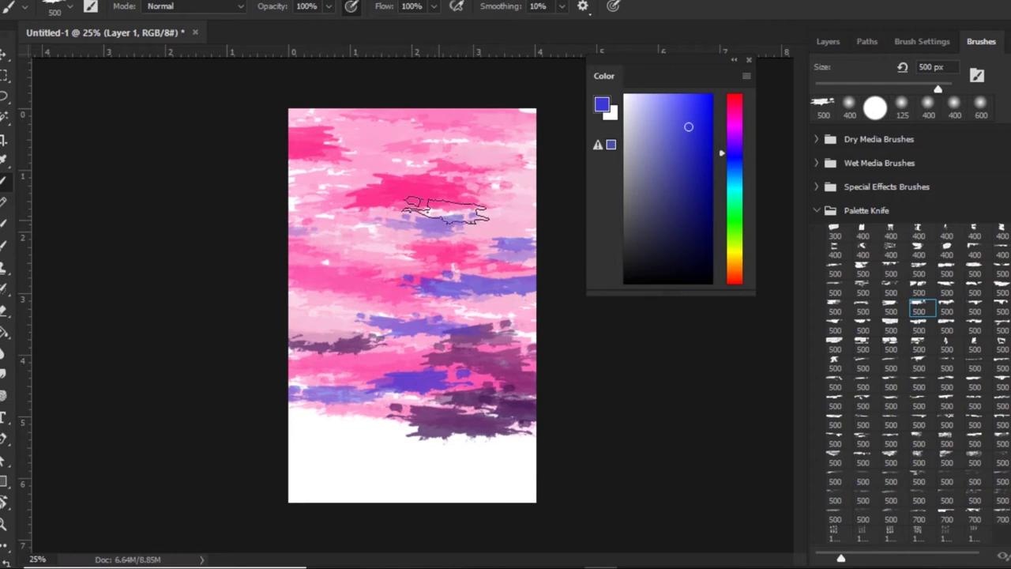
- Add magenta strokes into the sky and smudge the lower strokes together
{"action": "left_click", "coordinate": [668, 93]}
{"action": "left_click", "coordinate": [734, 119]}
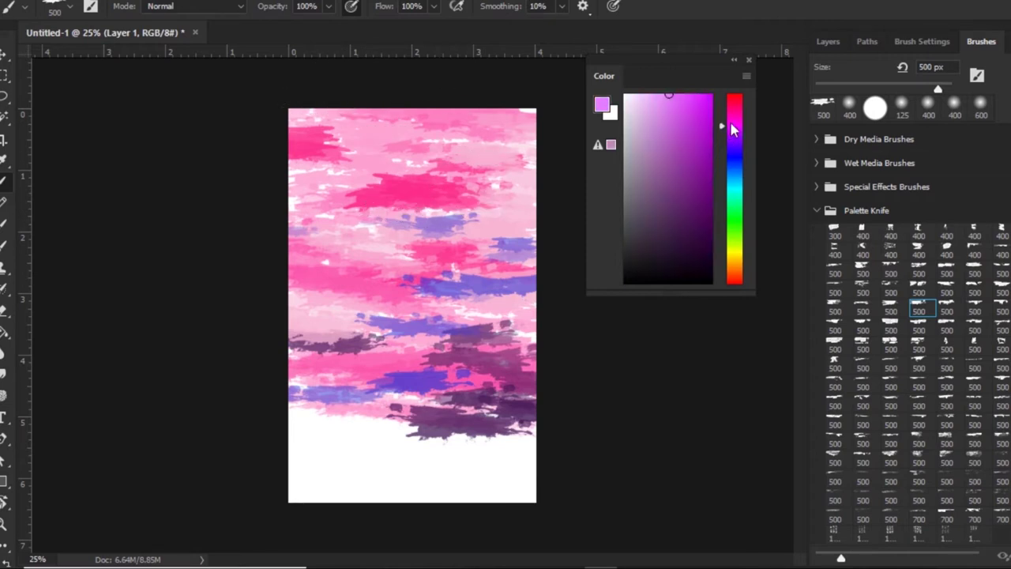
{"action": "left_click_drag", "start_coordinate": [356, 198], "coordinate": [498, 229]}
{"action": "key", "text": "r"}
{"action": "mouse_move", "coordinate": [549, 416]}
{"action": "left_mouse_down"}
{"action": "mouse_move", "coordinate": [560, 402]}
{"action": "mouse_move", "coordinate": [574, 409]}
{"action": "left_mouse_up"}
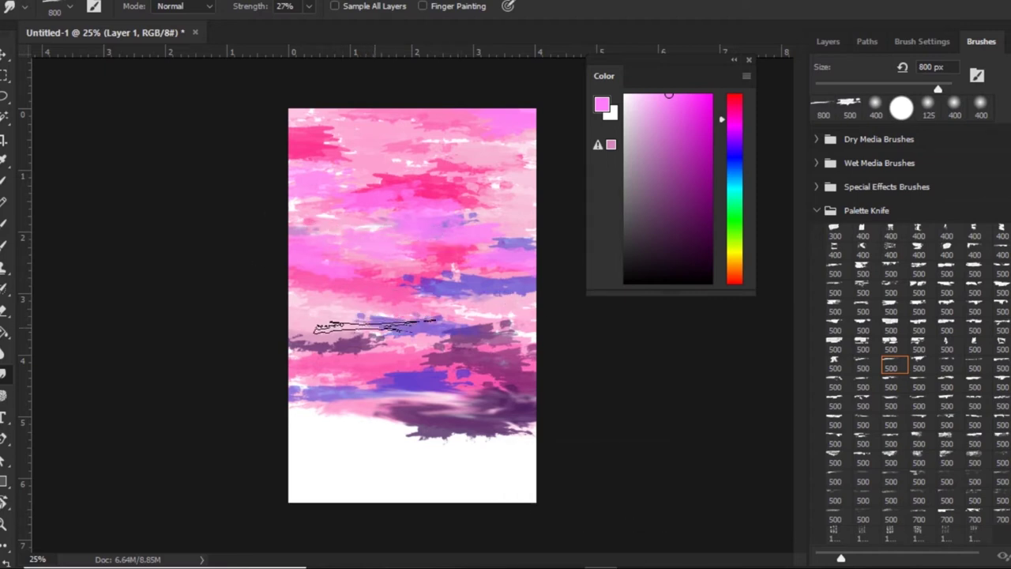
- Smear the lower-middle sky band rightward and lower smudge strength to 15%
{"action": "left_click_drag", "start_coordinate": [376, 326], "coordinate": [545, 350]}
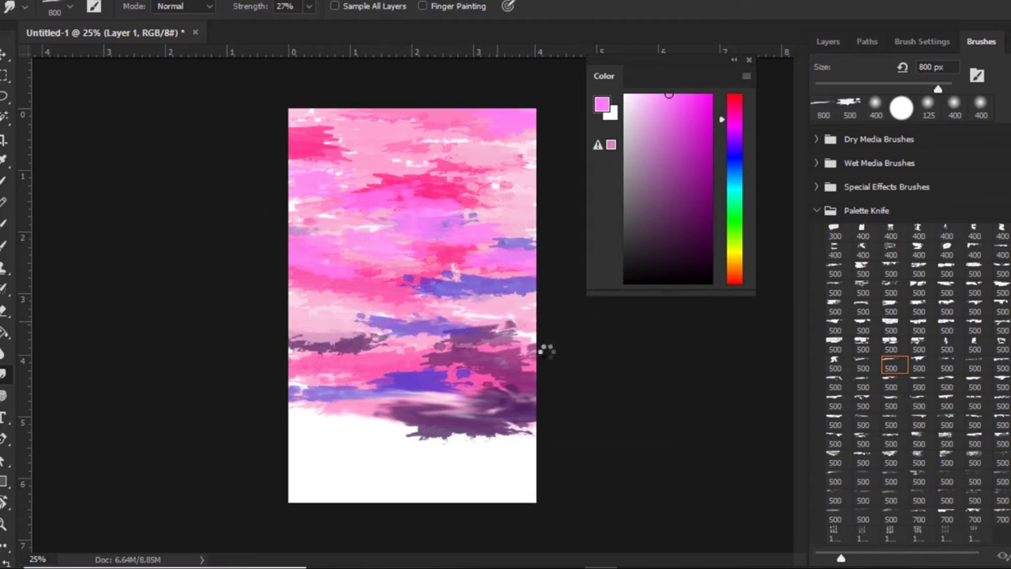
{"action": "key", "text": "1"}
{"action": "key", "text": "5"}
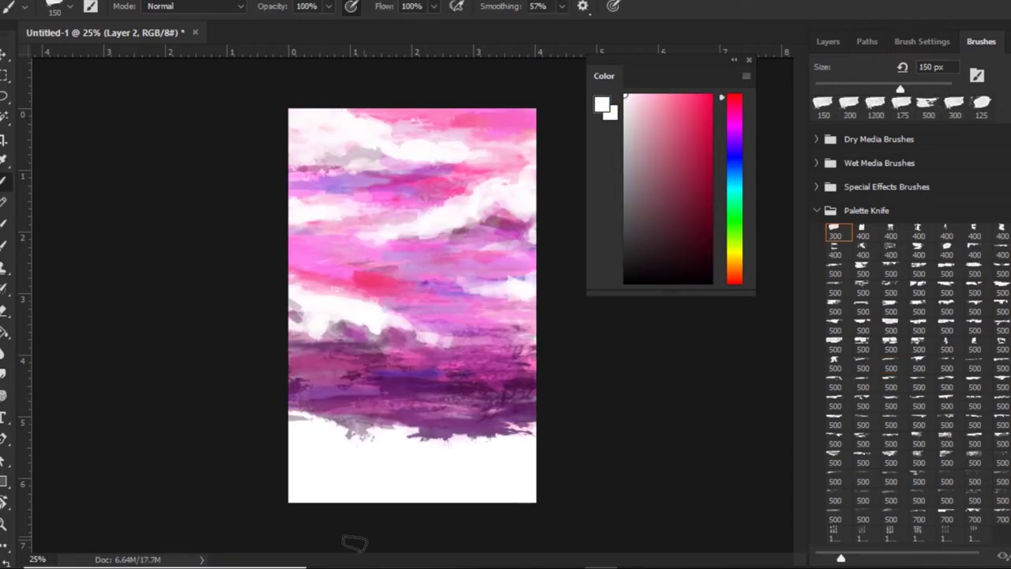
- Add an empty Layer 3, set the hue to green and enlarge the brush to 1300 px
{"action": "left_click", "coordinate": [827, 42]}
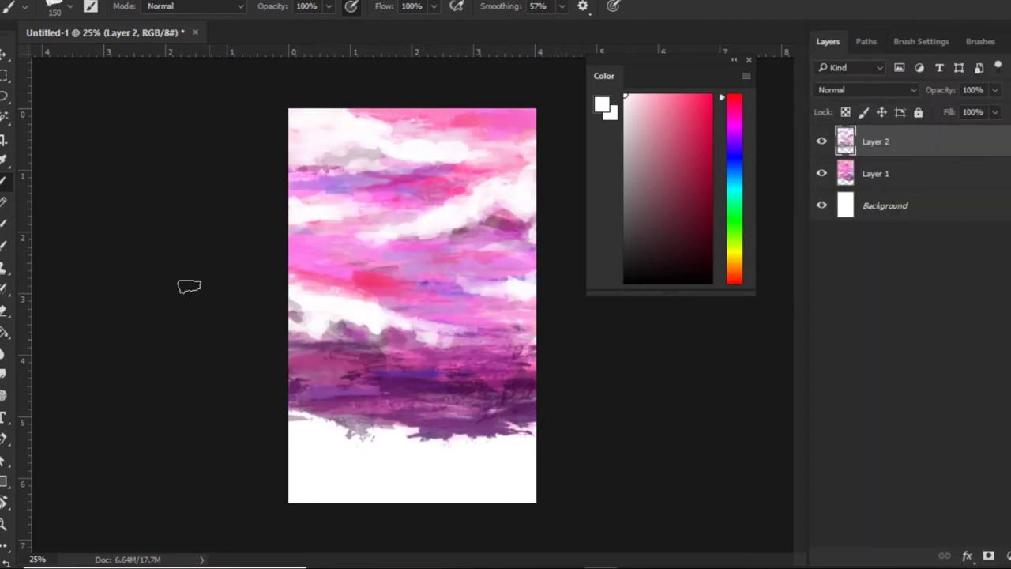
{"action": "key", "text": "e"}
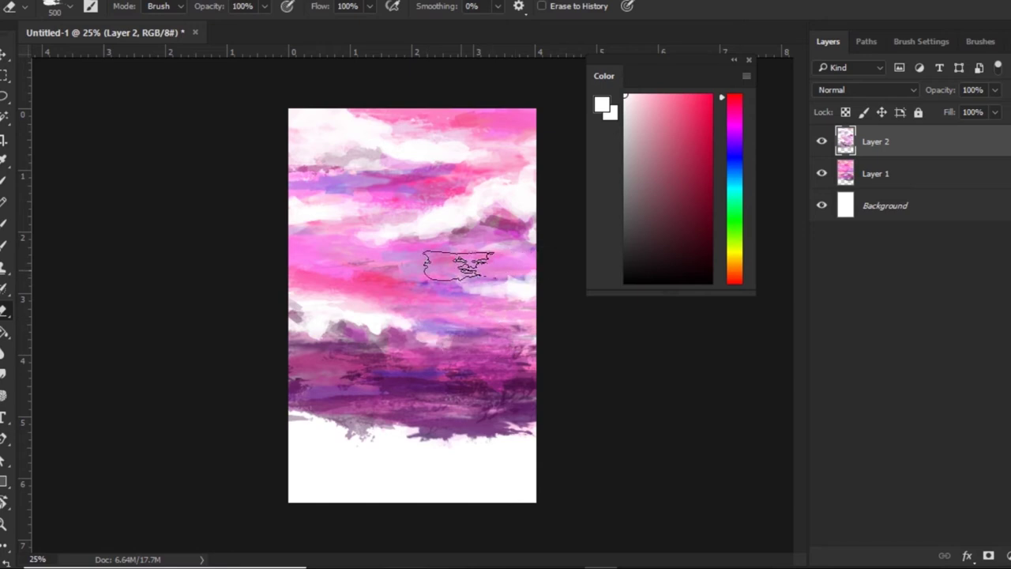
{"action": "key", "text": "b"}
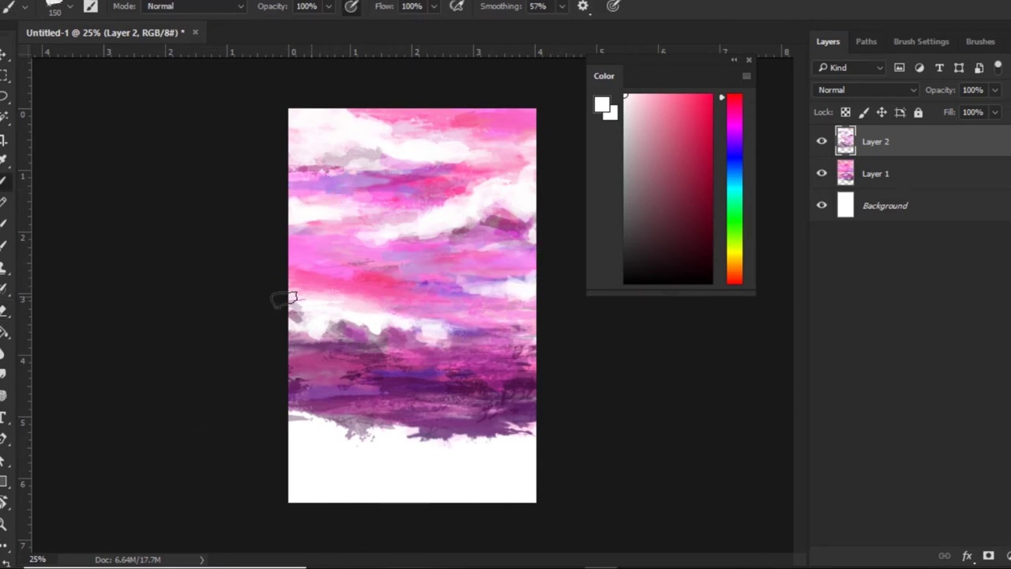
{"action": "key", "text": "ctrl+shift+alt+n"}
{"action": "left_click", "coordinate": [735, 208]}
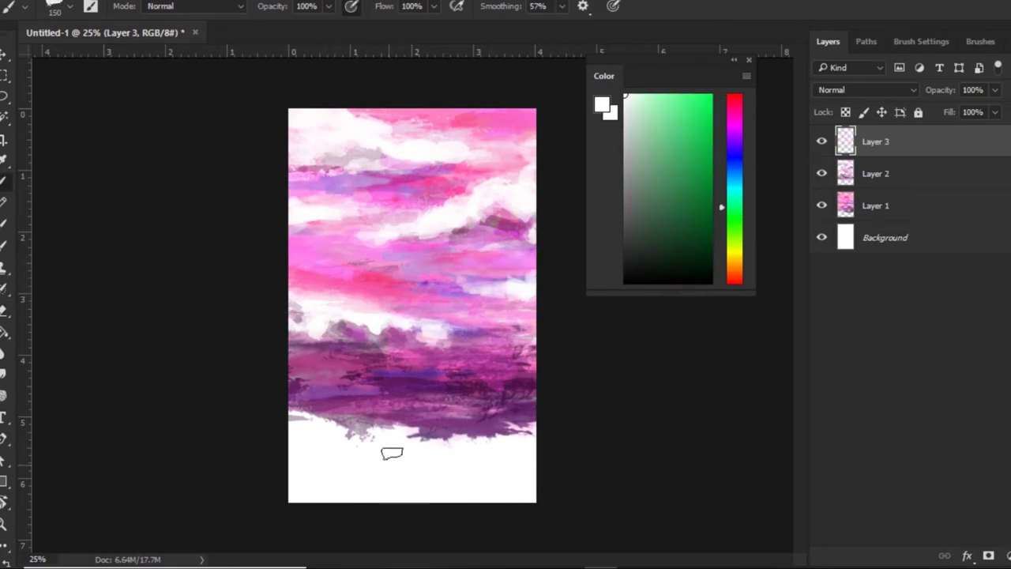
{"action": "left_click", "coordinate": [981, 41]}
{"action": "key", "text": "bracketright"}
{"action": "key", "text": "bracketright"}
{"action": "key", "text": "bracketright"}
- Paint broad green across the canvas bottom and lasso a wavy hilltop outline
{"action": "left_click", "coordinate": [692, 192]}
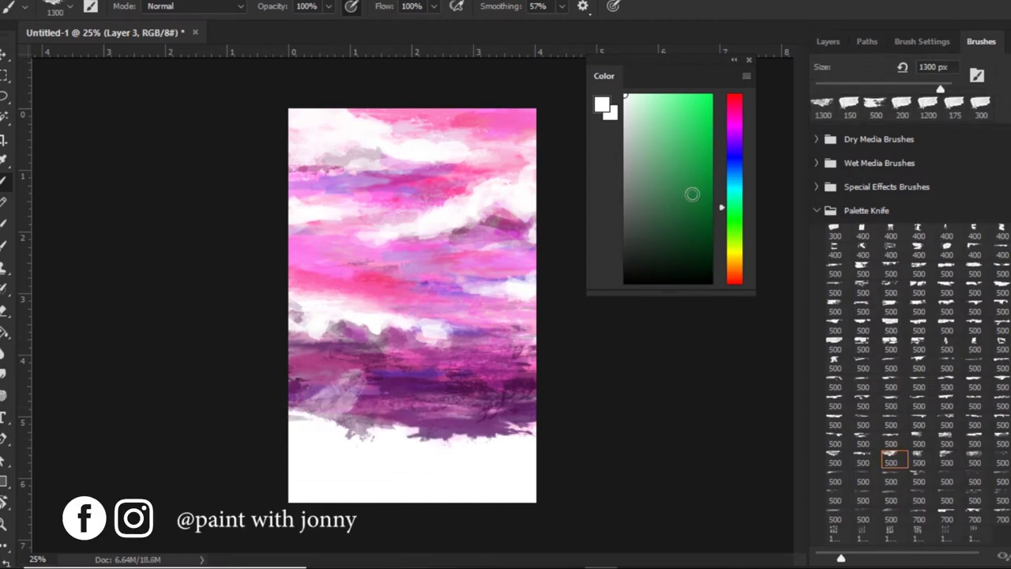
{"action": "mouse_move", "coordinate": [292, 419]}
{"action": "left_mouse_down"}
{"action": "mouse_move", "coordinate": [568, 474]}
{"action": "mouse_move", "coordinate": [332, 462]}
{"action": "mouse_move", "coordinate": [300, 474]}
{"action": "left_mouse_up"}
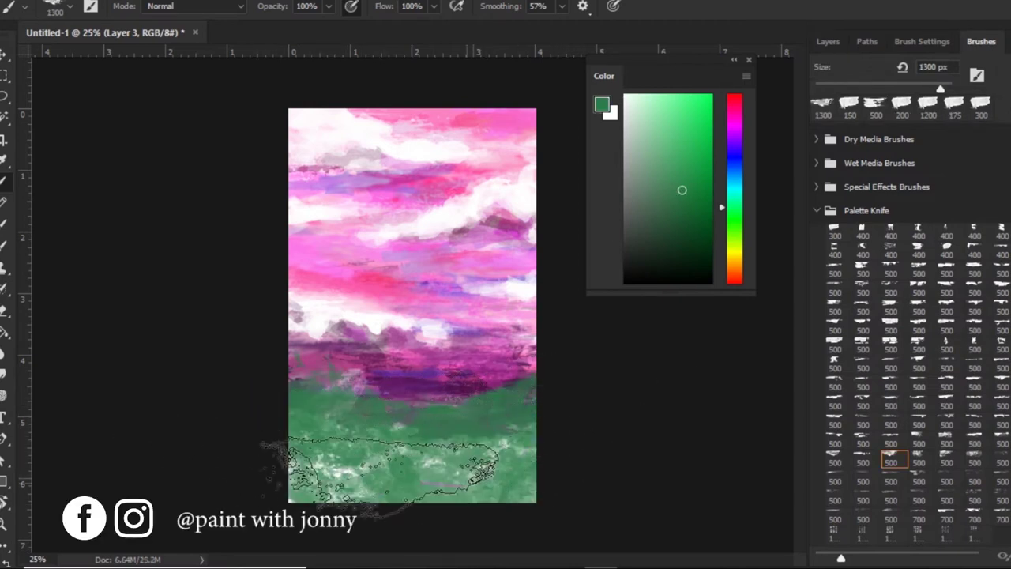
{"action": "key", "text": "l"}
{"action": "left_click_drag", "start_coordinate": [289, 402], "coordinate": [314, 389]}
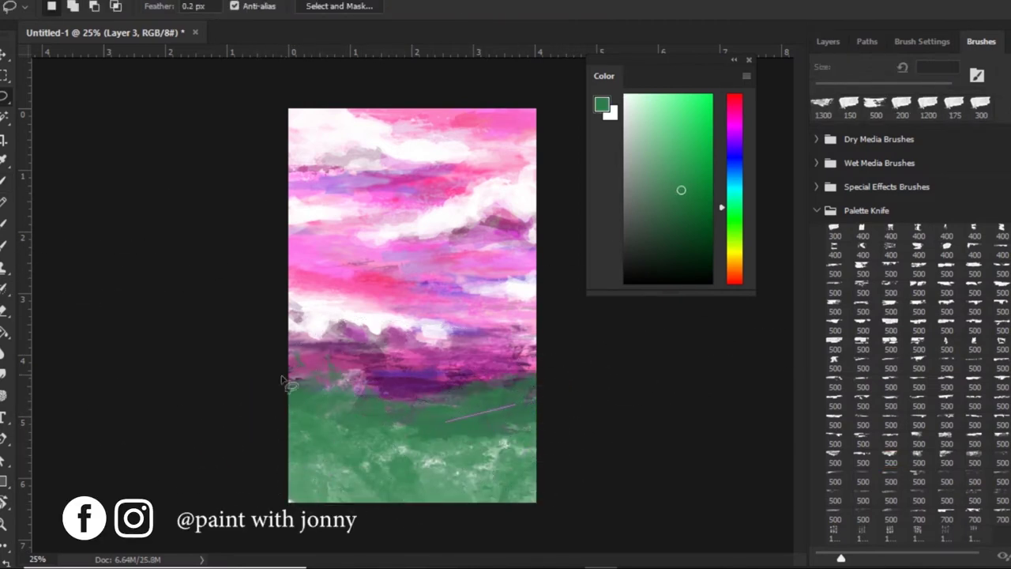
{"action": "left_click_drag", "start_coordinate": [497, 365], "coordinate": [289, 506]}
- Fill the hill selection with dark green shading and light green highlights
{"action": "key", "text": "b"}
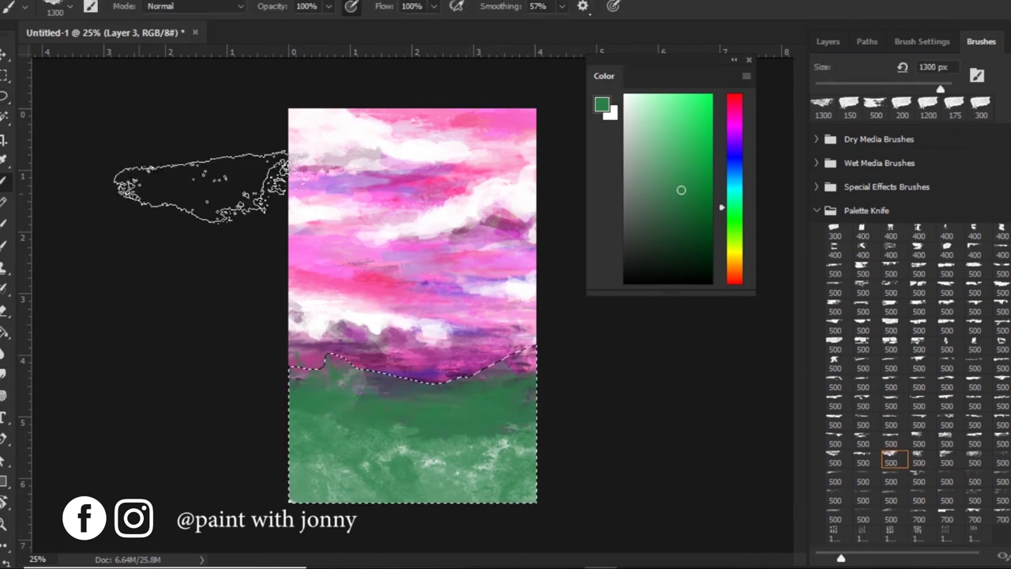
{"action": "left_click", "coordinate": [698, 263]}
{"action": "left_click_drag", "start_coordinate": [569, 419], "coordinate": [557, 451]}
{"action": "left_click", "coordinate": [666, 102]}
{"action": "mouse_move", "coordinate": [542, 361]}
{"action": "left_mouse_down"}
{"action": "mouse_move", "coordinate": [338, 384]}
{"action": "mouse_move", "coordinate": [600, 312]}
{"action": "mouse_move", "coordinate": [595, 420]}
{"action": "left_mouse_up"}
{"action": "left_click", "coordinate": [700, 278]}
{"action": "left_click", "coordinate": [704, 258]}
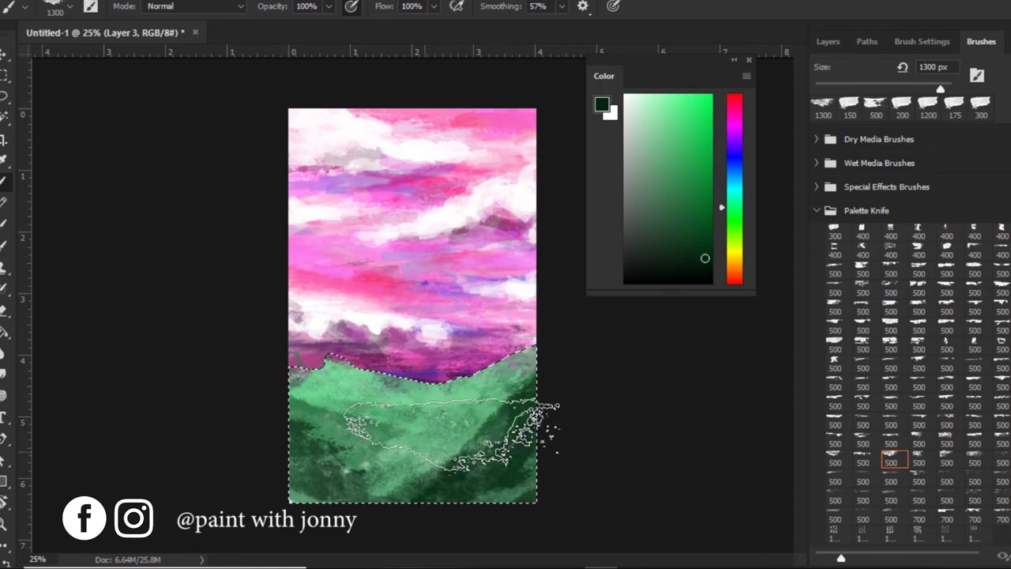
{"action": "left_click_drag", "start_coordinate": [508, 431], "coordinate": [376, 457]}
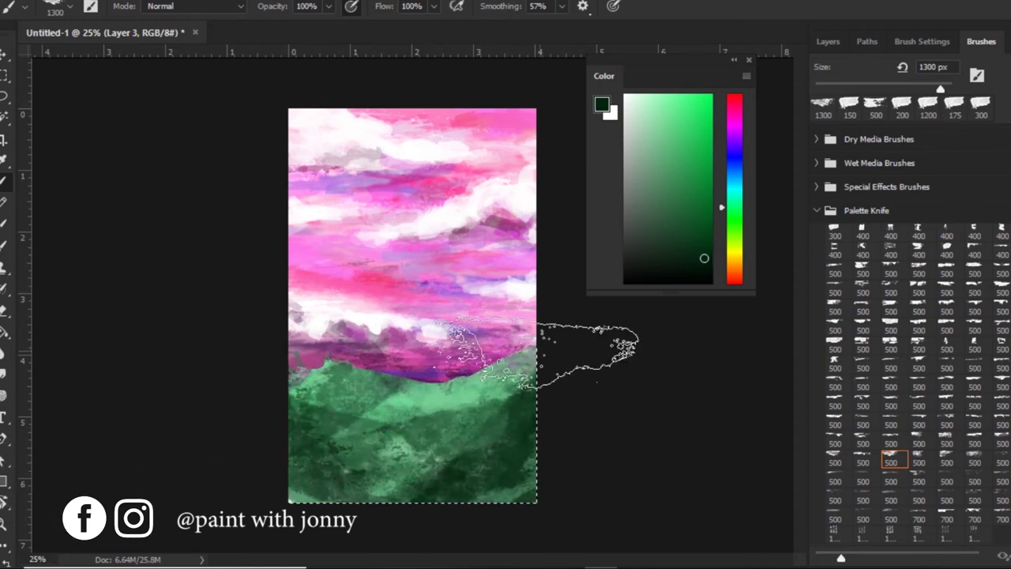
{"action": "key", "text": "bracketleft"}
{"action": "key", "text": "bracketleft"}
{"action": "key", "text": "bracketleft"}
{"action": "key", "text": "bracketleft"}
{"action": "key", "text": "bracketleft"}
{"action": "key", "text": "bracketleft"}
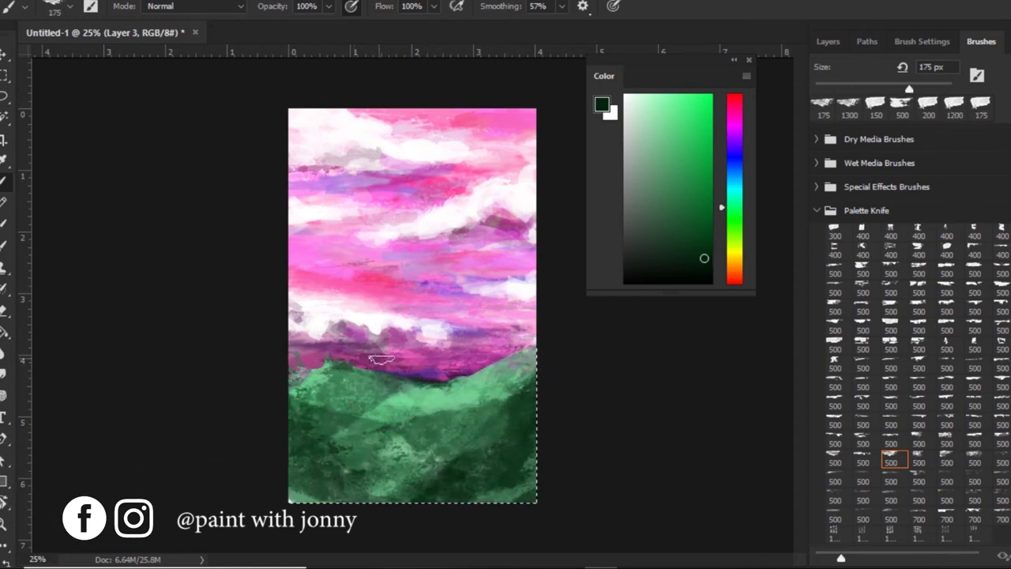
- Erase the left hilltop, then paint dark green along the hilltop and light lower grass
{"action": "key", "text": "e"}
{"action": "left_click_drag", "start_coordinate": [300, 372], "coordinate": [542, 340]}
{"action": "key", "text": "b"}
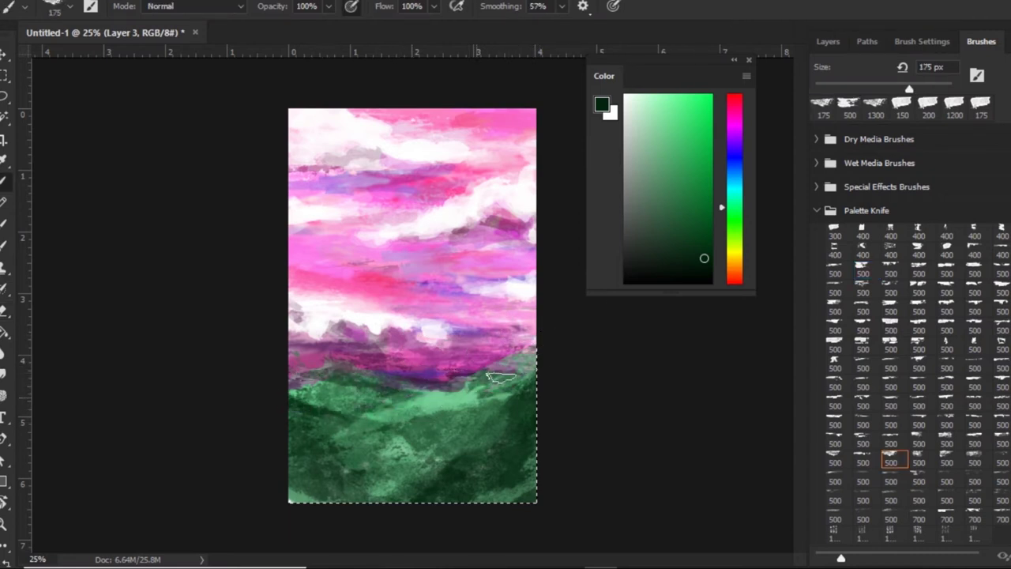
{"action": "left_click_drag", "start_coordinate": [521, 368], "coordinate": [447, 387]}
{"action": "left_click_drag", "start_coordinate": [322, 366], "coordinate": [522, 362]}
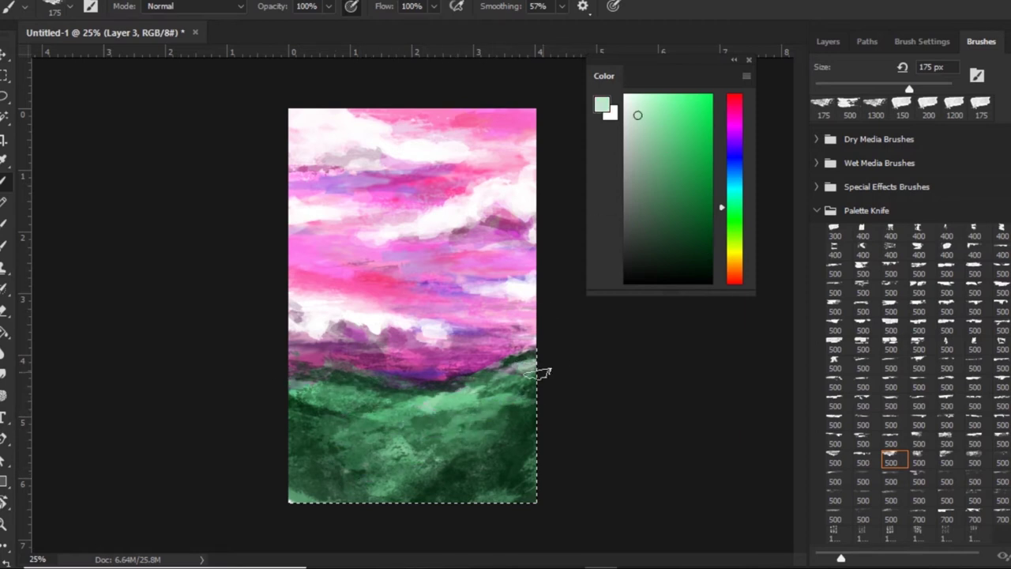
{"action": "mouse_move", "coordinate": [508, 395]}
{"action": "left_mouse_down"}
{"action": "mouse_move", "coordinate": [316, 459]}
{"action": "mouse_move", "coordinate": [300, 379]}
{"action": "mouse_move", "coordinate": [512, 372]}
{"action": "mouse_move", "coordinate": [496, 394]}
{"action": "left_mouse_up"}
- Add a faint near-black stroke and a bright green stroke to the lower-left grass
{"action": "left_click", "coordinate": [667, 269]}
{"action": "mouse_move", "coordinate": [395, 423]}
{"action": "left_mouse_down"}
{"action": "mouse_move", "coordinate": [360, 417]}
{"action": "mouse_move", "coordinate": [408, 433]}
{"action": "left_mouse_up"}
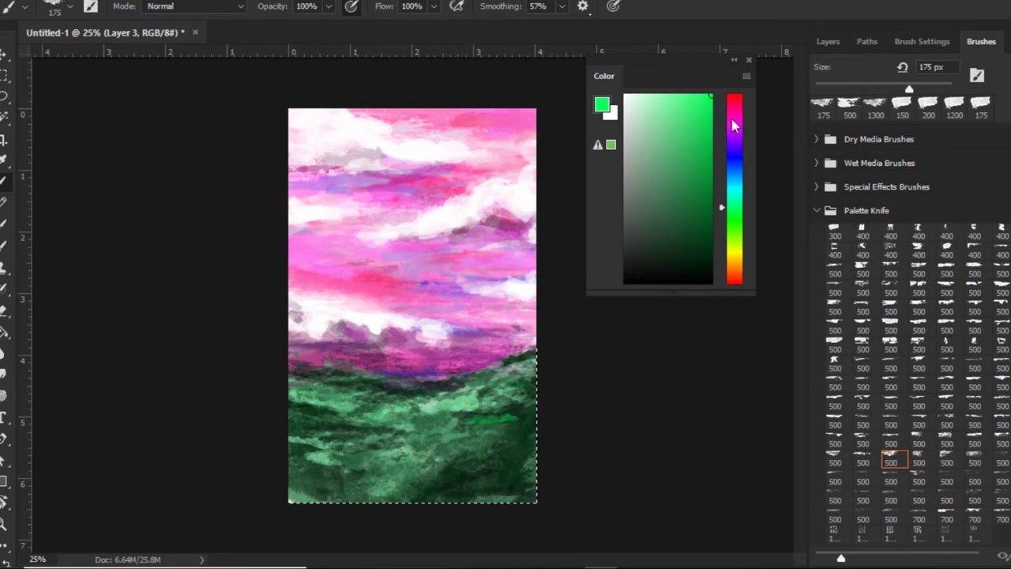
{"action": "left_click_drag", "start_coordinate": [733, 125], "coordinate": [736, 225]}
{"action": "left_click_drag", "start_coordinate": [338, 446], "coordinate": [403, 445]}
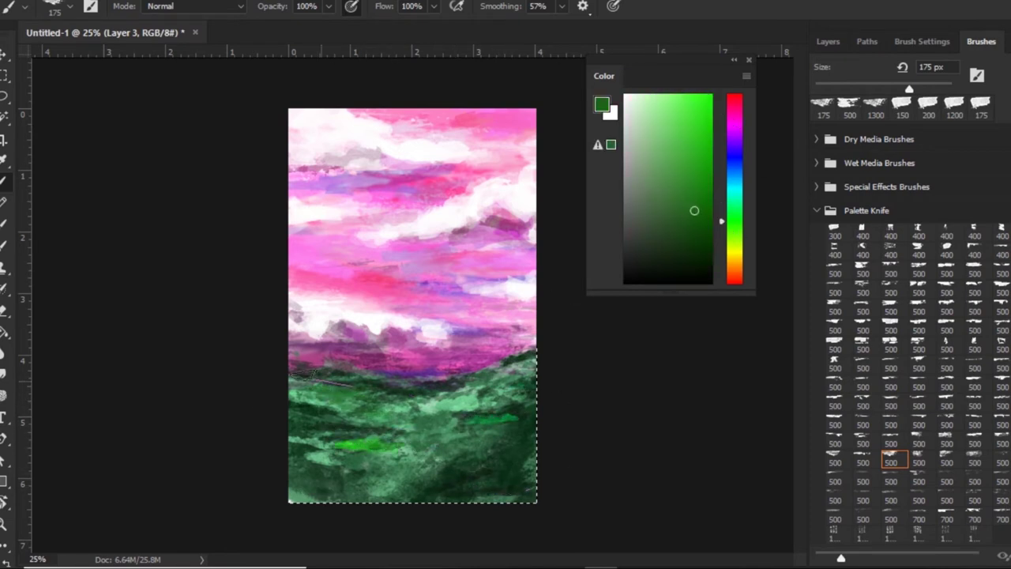
- Paint dark green strokes over the lower-left grass and along the horizon
{"action": "left_click", "coordinate": [734, 248]}
{"action": "left_click", "coordinate": [675, 98]}
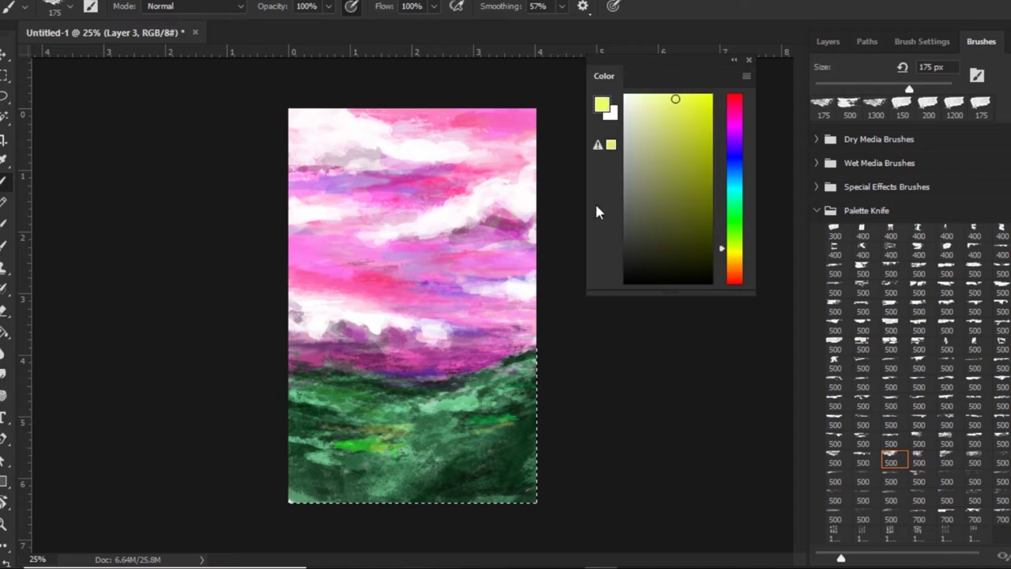
{"action": "left_click", "coordinate": [479, 416], "text": "alt"}
{"action": "left_click_drag", "start_coordinate": [356, 465], "coordinate": [296, 436]}
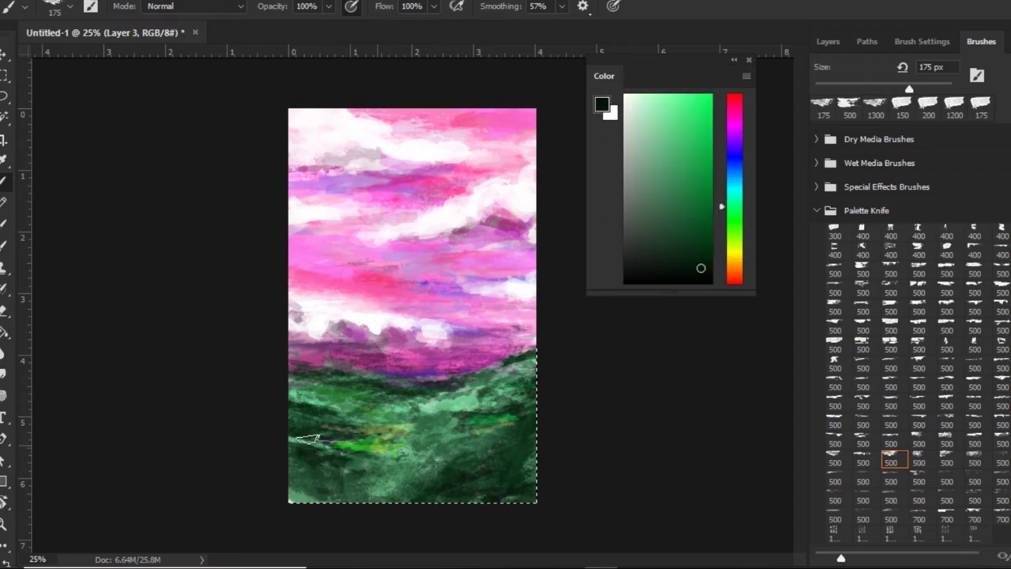
{"action": "left_click_drag", "start_coordinate": [308, 382], "coordinate": [433, 393]}
{"action": "mouse_move", "coordinate": [360, 442]}
{"action": "left_mouse_down"}
{"action": "mouse_move", "coordinate": [292, 431]}
{"action": "mouse_move", "coordinate": [422, 420]}
{"action": "left_mouse_up"}
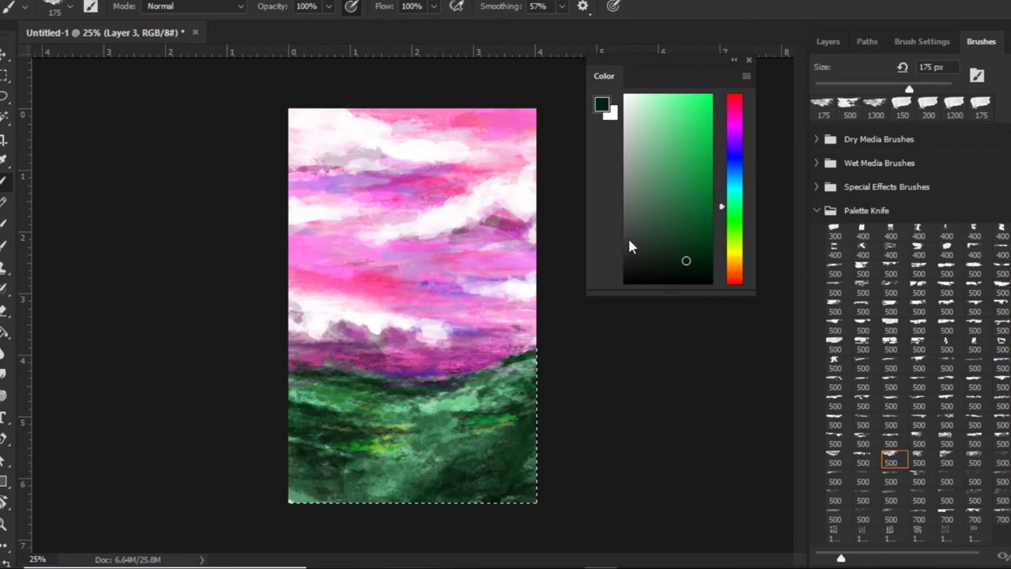
- Add light green strokes, then dark green strokes across the grass with a 500 px brush
{"action": "left_click", "coordinate": [352, 431], "text": "alt"}
{"action": "mouse_move", "coordinate": [348, 431]}
{"action": "left_mouse_down"}
{"action": "mouse_move", "coordinate": [451, 423]}
{"action": "mouse_move", "coordinate": [518, 389]}
{"action": "left_mouse_up"}
{"action": "left_click", "coordinate": [863, 386]}
{"action": "left_click", "coordinate": [695, 241]}
{"action": "left_click_drag", "start_coordinate": [442, 437], "coordinate": [542, 388]}
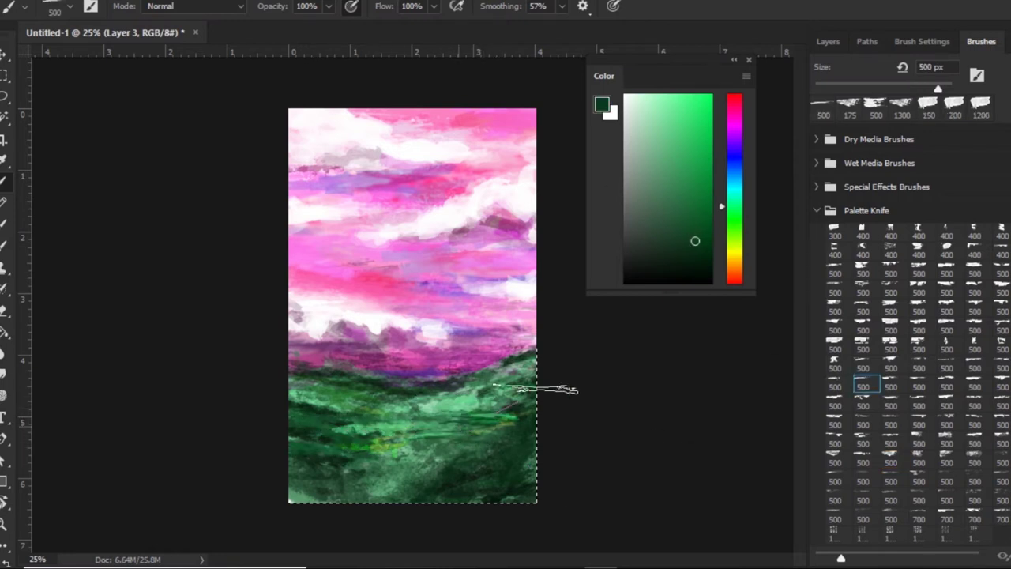
{"action": "left_click_drag", "start_coordinate": [454, 396], "coordinate": [541, 361]}
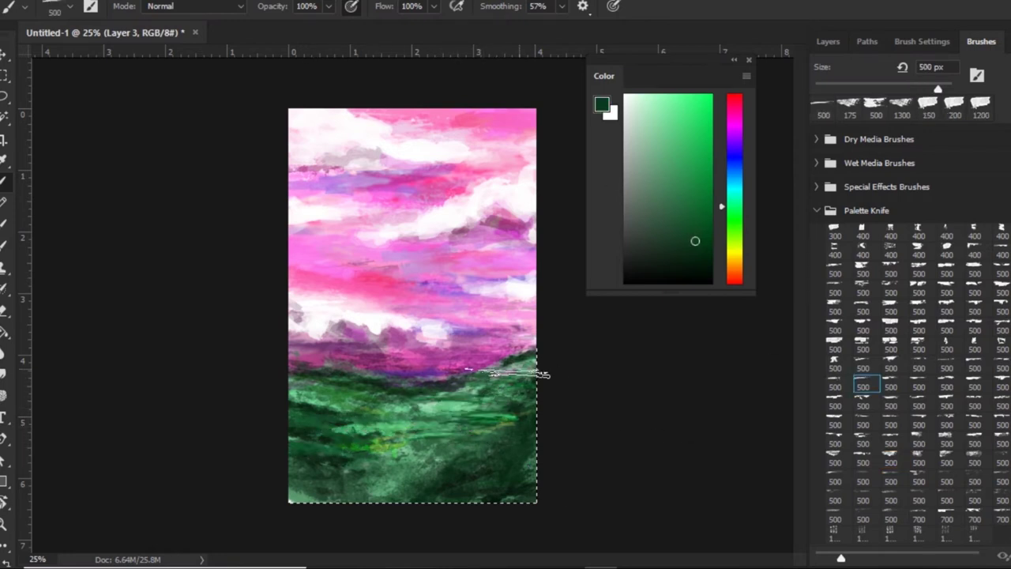
- With another 500 px brush shape, add a light stroke near the horizon and darken the lower-left grass
{"action": "left_click", "coordinate": [865, 444]}
{"action": "left_click", "coordinate": [687, 164]}
{"action": "left_click", "coordinate": [688, 97]}
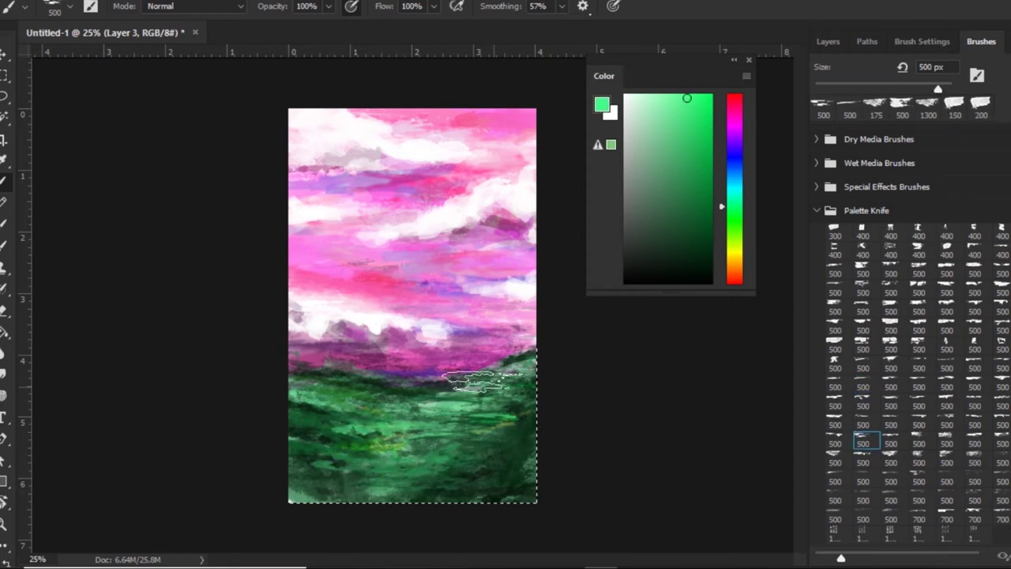
{"action": "left_click_drag", "start_coordinate": [505, 379], "coordinate": [355, 435]}
{"action": "left_click", "coordinate": [688, 267]}
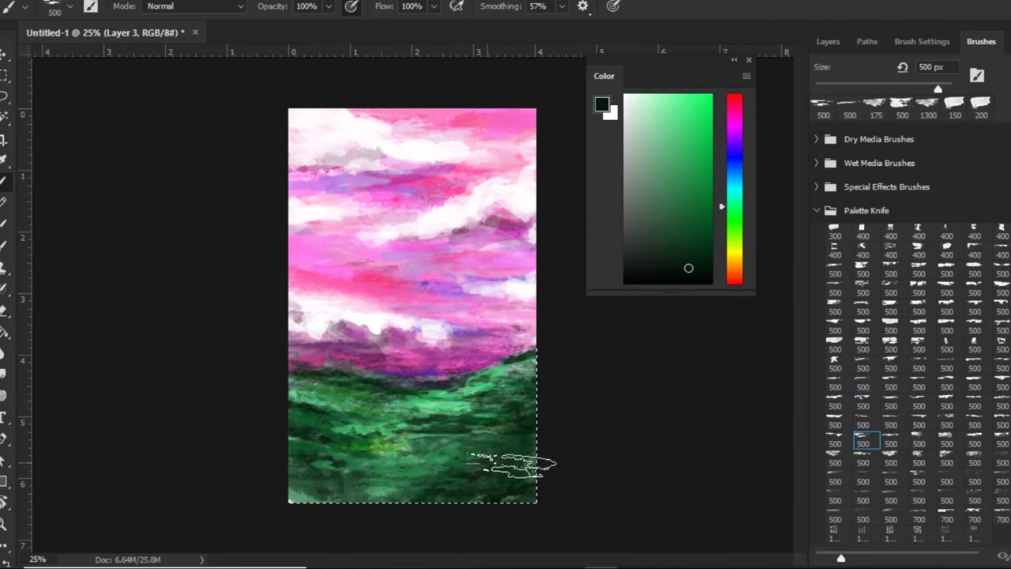
{"action": "left_click_drag", "start_coordinate": [379, 431], "coordinate": [308, 458]}
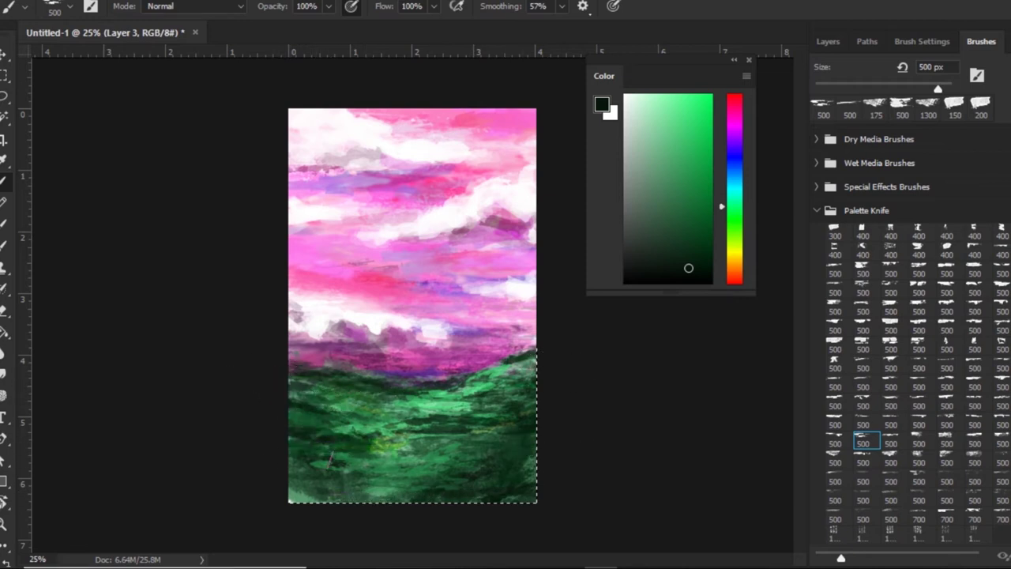
- On a new layer, lasso a trunk-and-branch shape along the left edge
{"action": "key", "text": "l"}
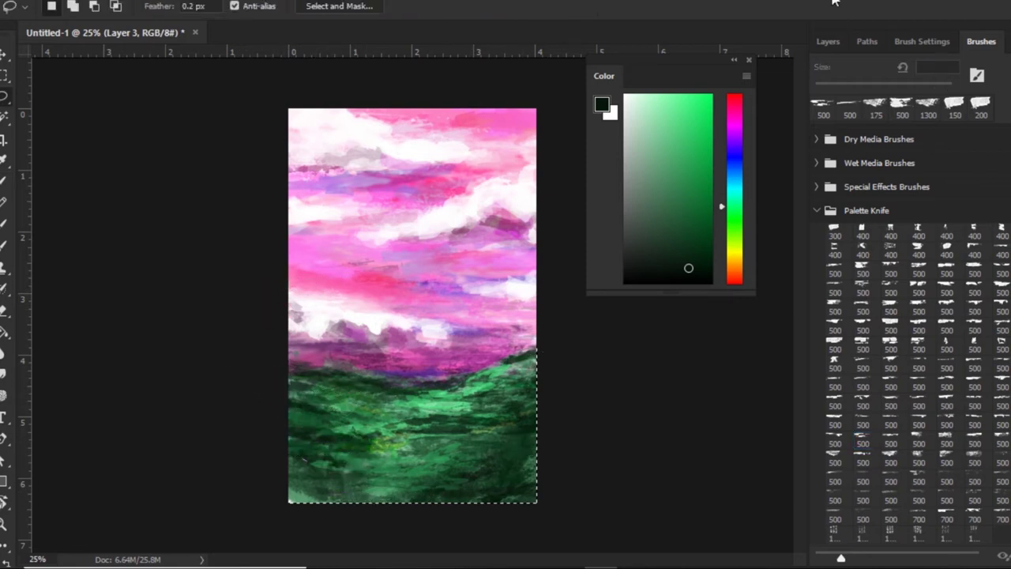
{"action": "key", "text": "F7"}
{"action": "key", "text": "ctrl+shift+alt+n"}
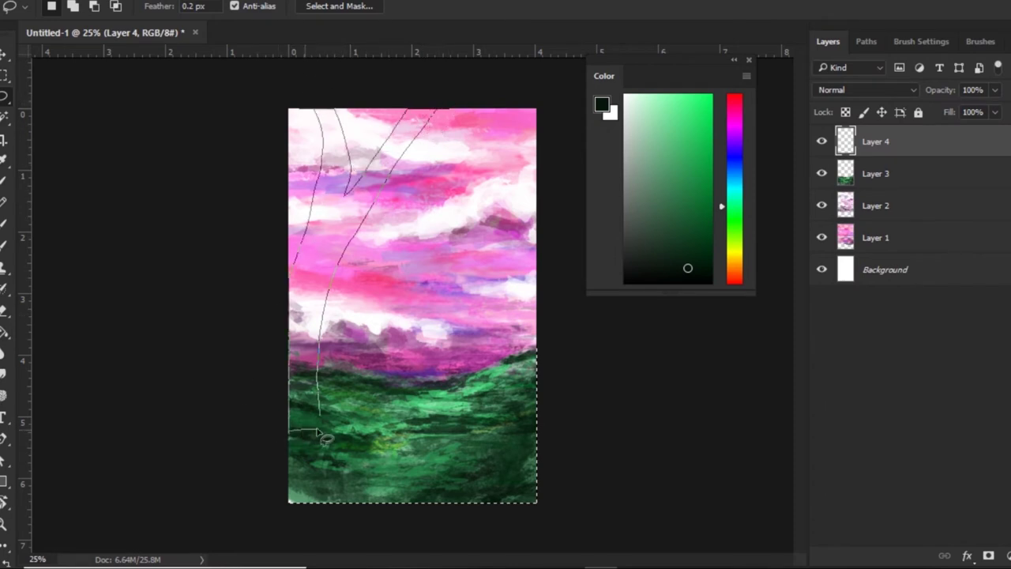
{"action": "left_click_drag", "start_coordinate": [320, 433], "coordinate": [319, 429]}
- Fill the trunk and branch selection with solid brown
{"action": "key", "text": "b"}
{"action": "left_click", "coordinate": [735, 249]}
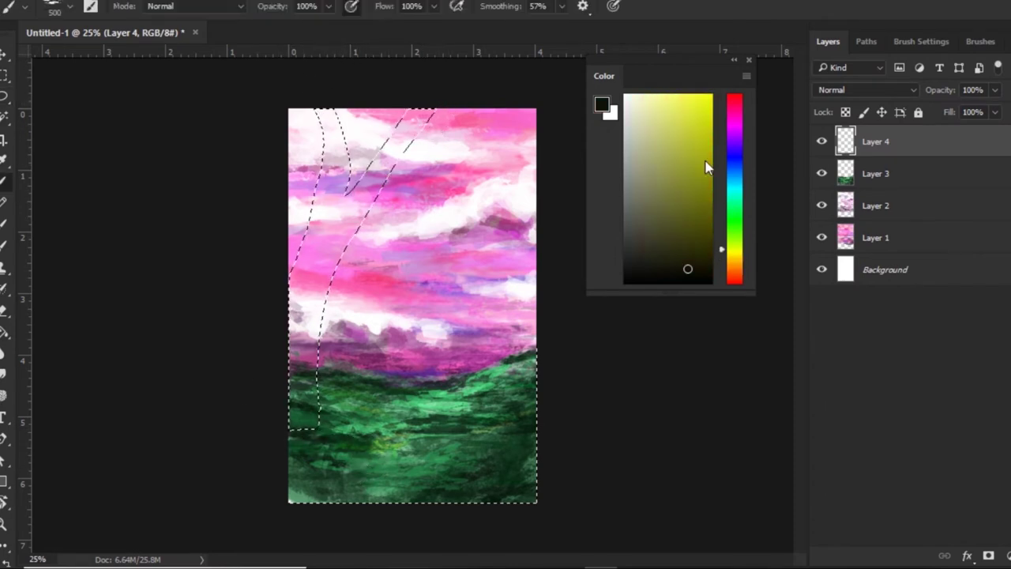
{"action": "left_click_drag", "start_coordinate": [735, 248], "coordinate": [734, 266]}
{"action": "left_click", "coordinate": [711, 223]}
{"action": "left_click_drag", "start_coordinate": [332, 127], "coordinate": [304, 411]}
{"action": "mouse_move", "coordinate": [427, 115]}
{"action": "left_mouse_down"}
{"action": "mouse_move", "coordinate": [368, 199]}
{"action": "mouse_move", "coordinate": [332, 118]}
{"action": "mouse_move", "coordinate": [371, 174]}
{"action": "left_mouse_up"}
{"action": "left_click_drag", "start_coordinate": [332, 229], "coordinate": [300, 300]}
{"action": "mouse_move", "coordinate": [331, 174]}
{"action": "left_mouse_down"}
{"action": "mouse_move", "coordinate": [308, 237]}
{"action": "mouse_move", "coordinate": [406, 187]}
{"action": "mouse_move", "coordinate": [372, 226]}
{"action": "mouse_move", "coordinate": [407, 147]}
{"action": "left_mouse_up"}
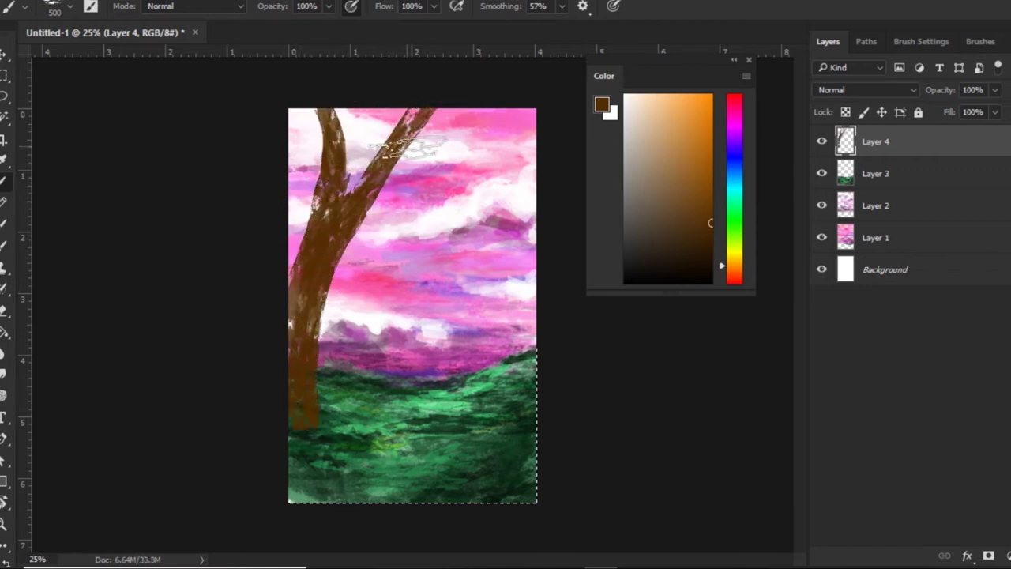
- Add a small branch and solidify the trunk edges with a smaller brush
{"action": "mouse_move", "coordinate": [362, 207]}
{"action": "left_mouse_down"}
{"action": "mouse_move", "coordinate": [393, 235]}
{"action": "mouse_move", "coordinate": [474, 199]}
{"action": "mouse_move", "coordinate": [363, 231]}
{"action": "left_mouse_up"}
{"action": "key", "text": "bracketleft"}
{"action": "key", "text": "bracketleft"}
{"action": "key", "text": "bracketleft"}
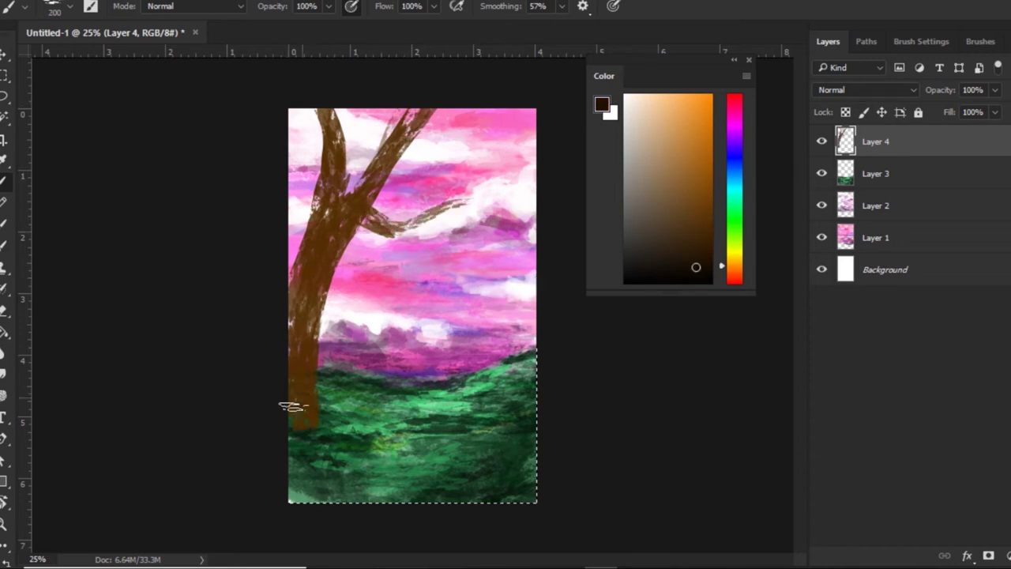
{"action": "mouse_move", "coordinate": [290, 369]}
{"action": "left_mouse_down"}
{"action": "mouse_move", "coordinate": [293, 399]}
{"action": "mouse_move", "coordinate": [296, 292]}
{"action": "left_mouse_up"}
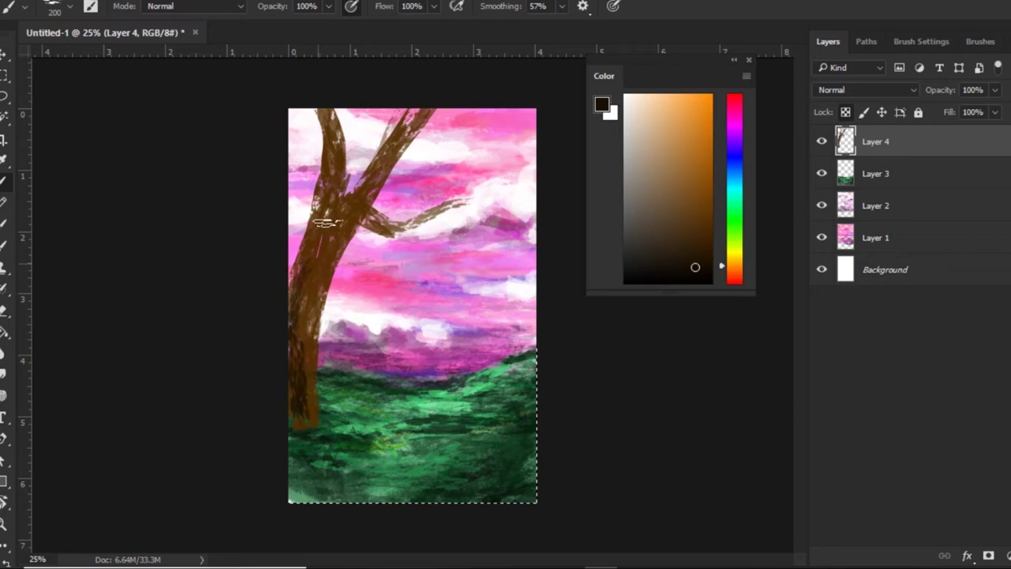
{"action": "left_click_drag", "start_coordinate": [325, 222], "coordinate": [333, 146]}
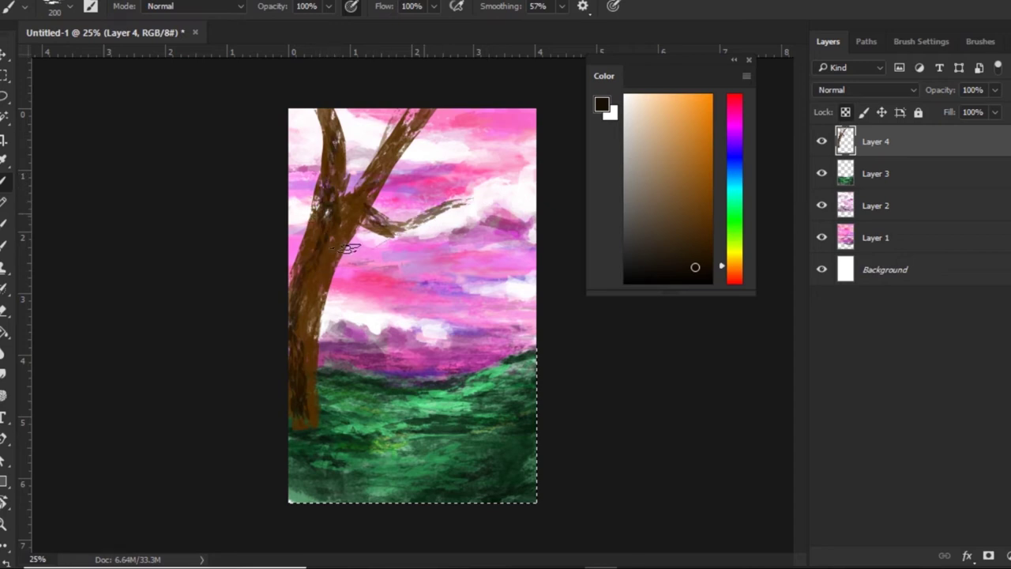
- Streak light peach highlights along the trunk and branch with a 600 px brush
{"action": "key", "text": "bracketright"}
{"action": "key", "text": "bracketright"}
{"action": "key", "text": "bracketright"}
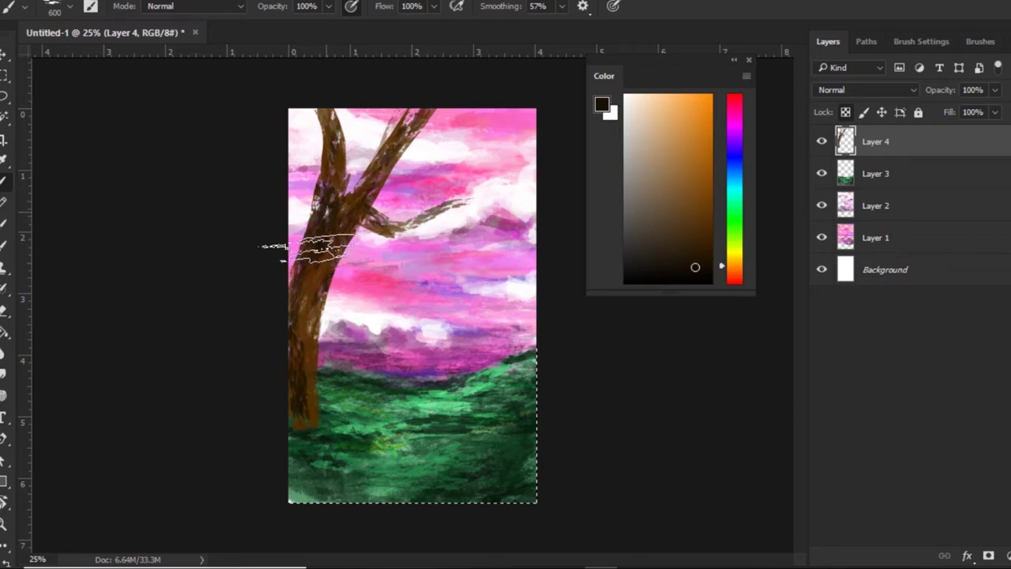
{"action": "left_click", "coordinate": [663, 108]}
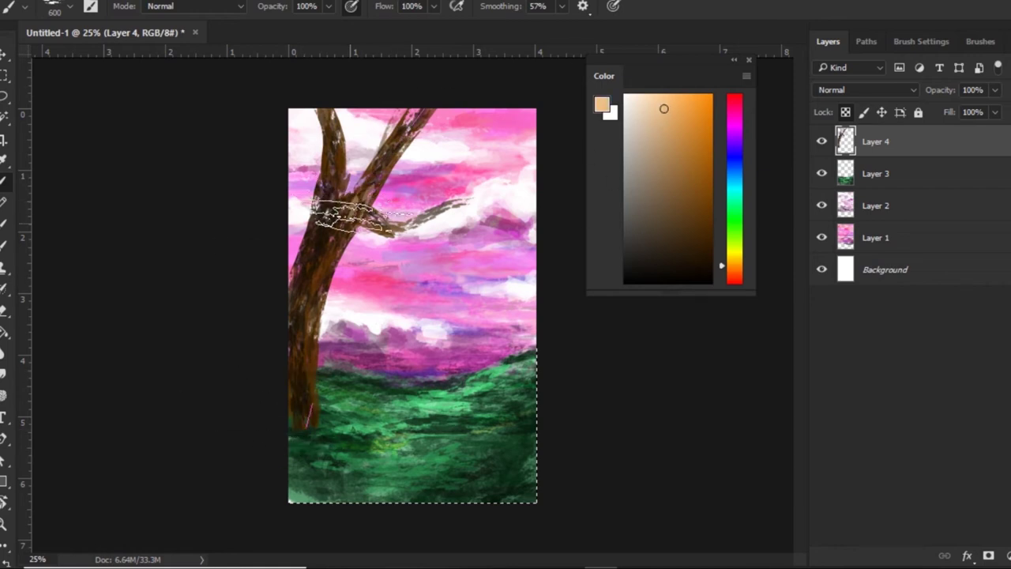
{"action": "mouse_move", "coordinate": [348, 217]}
{"action": "left_mouse_down"}
{"action": "mouse_move", "coordinate": [316, 219]}
{"action": "mouse_move", "coordinate": [340, 158]}
{"action": "mouse_move", "coordinate": [332, 281]}
{"action": "mouse_move", "coordinate": [284, 293]}
{"action": "mouse_move", "coordinate": [338, 192]}
{"action": "mouse_move", "coordinate": [289, 147]}
{"action": "left_mouse_up"}
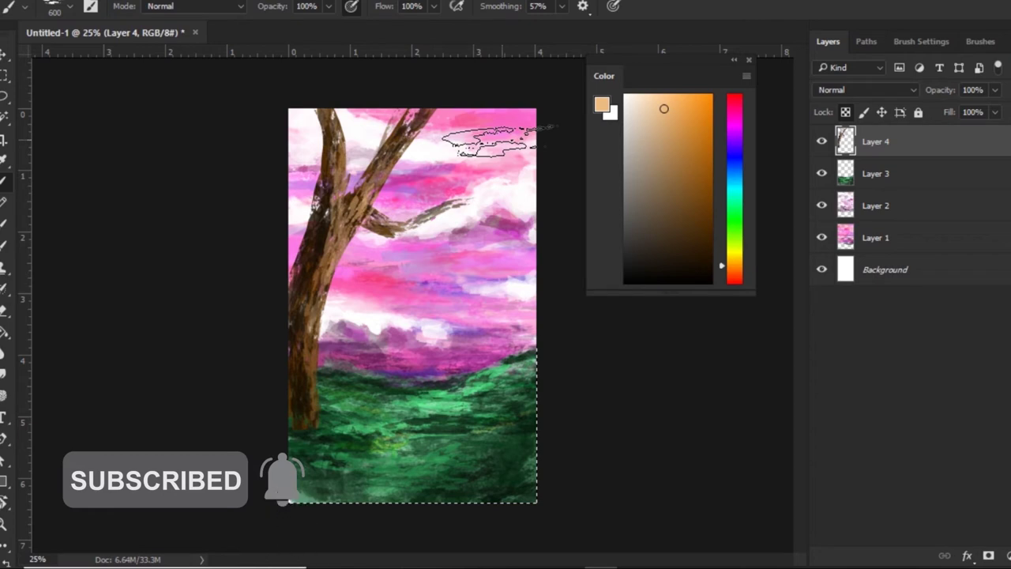
- Work peach, dark brown and orange bark tones onto the trunk with a slightly smaller brush
{"action": "left_click", "coordinate": [655, 94]}
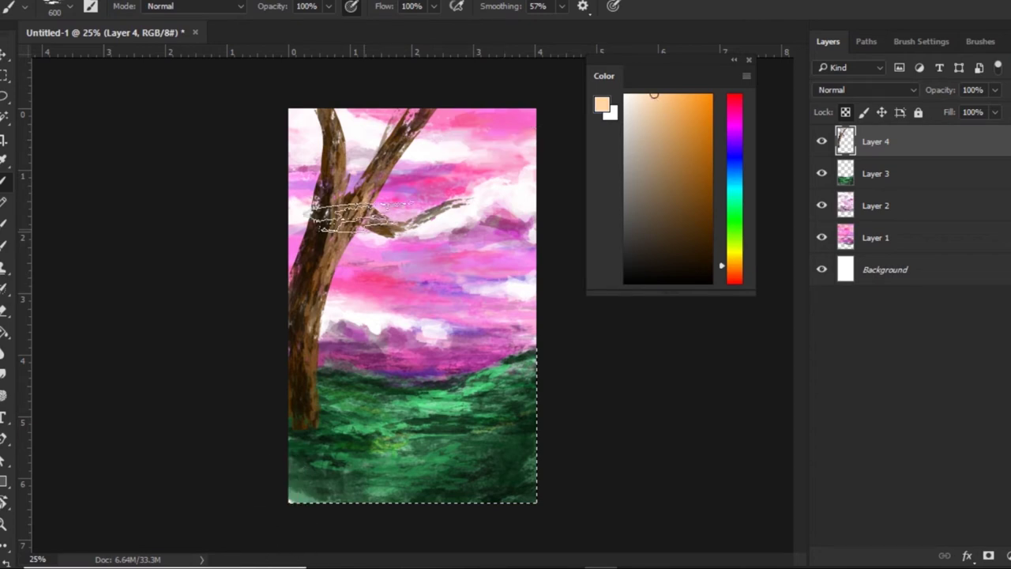
{"action": "left_click", "coordinate": [675, 251]}
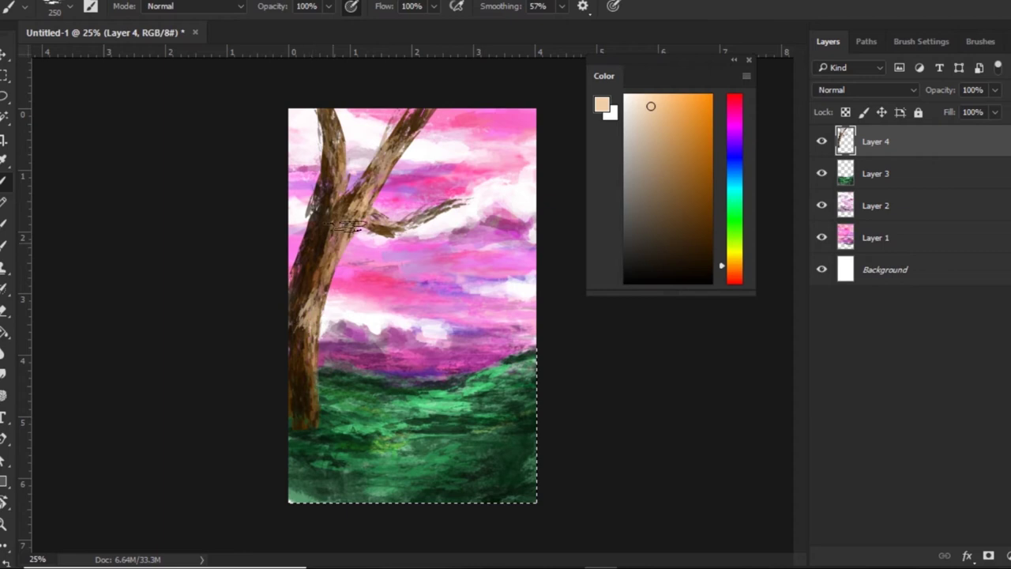
{"action": "key", "text": "bracketleft"}
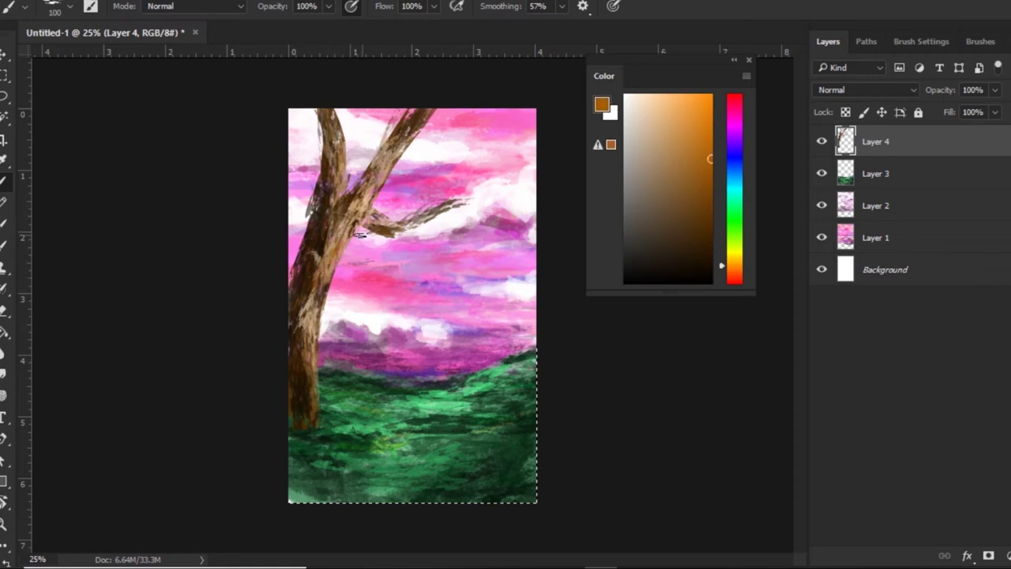
{"action": "left_click", "coordinate": [701, 246]}
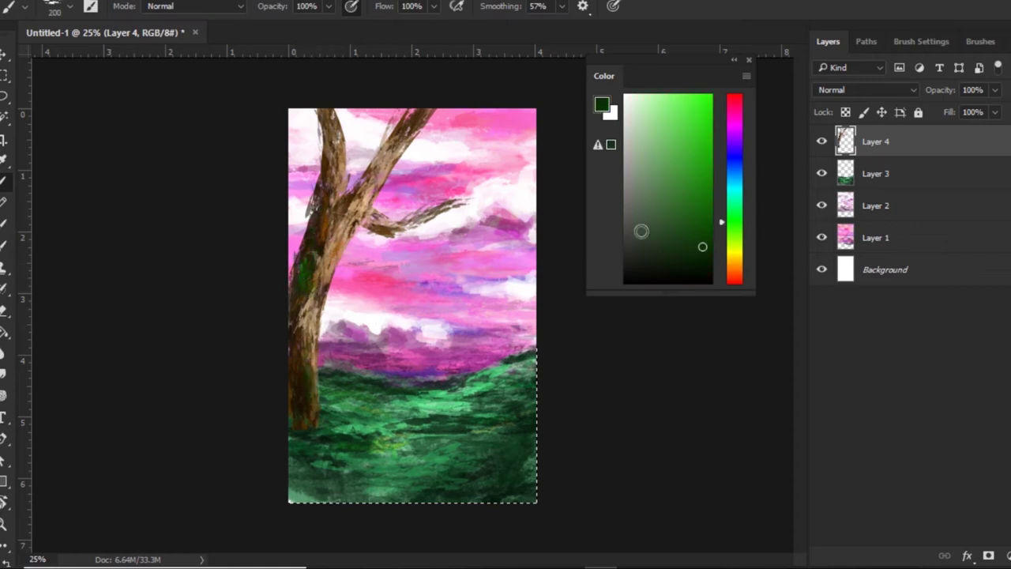
{"action": "left_click_drag", "start_coordinate": [734, 222], "coordinate": [735, 273]}
{"action": "left_click", "coordinate": [695, 263]}
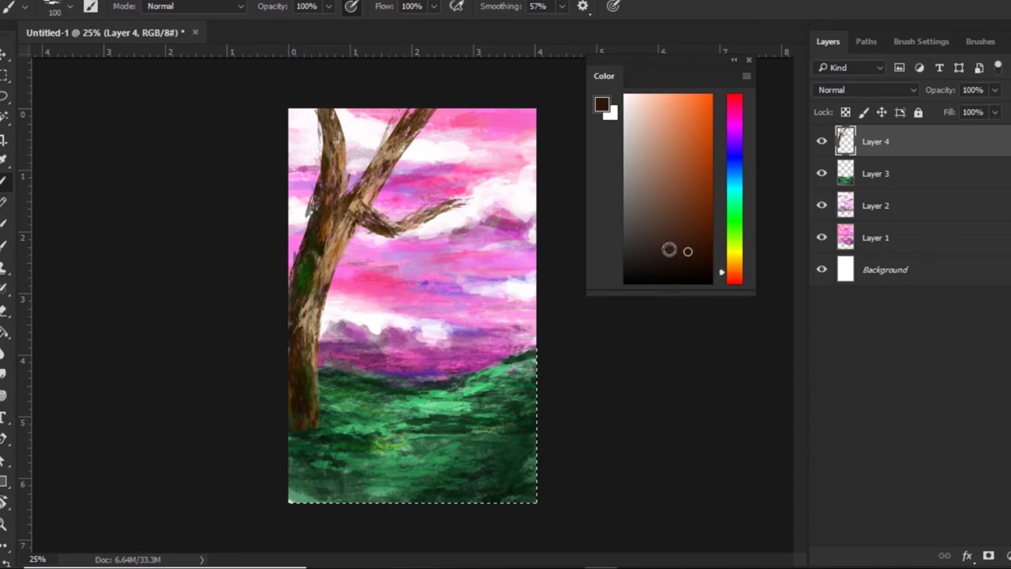
{"action": "left_click", "coordinate": [704, 153]}
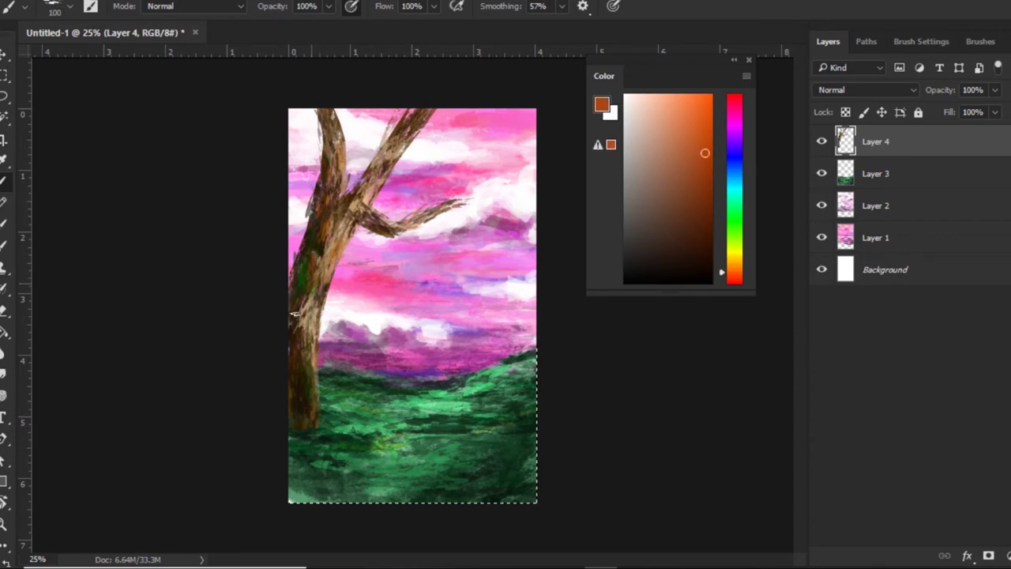
{"action": "left_click", "coordinate": [684, 124]}
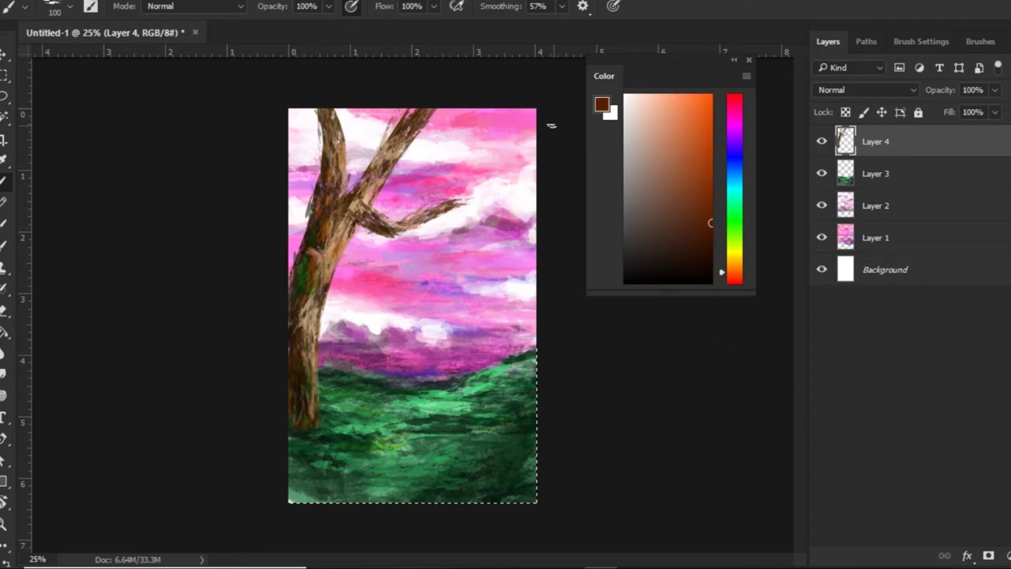
{"action": "left_click", "coordinate": [932, 177]}
- Add a new layer above the tree layer and choose a Palette Knife brush preset
{"action": "left_click", "coordinate": [940, 146]}
{"action": "key", "text": "ctrl+shift+alt+n"}
{"action": "left_click", "coordinate": [981, 41]}
{"action": "key", "text": "m"}
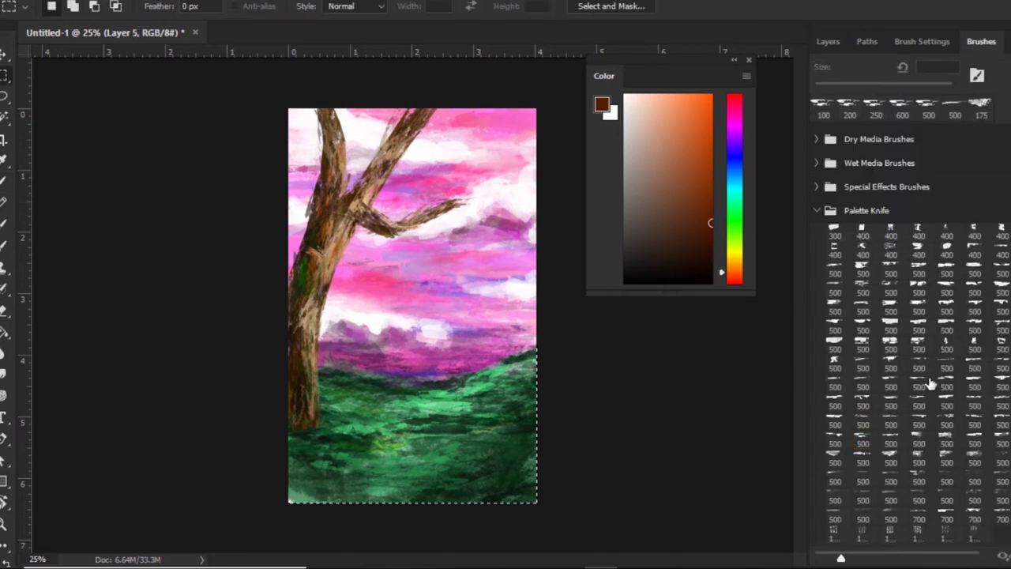
{"action": "left_click", "coordinate": [891, 443]}
{"action": "left_click", "coordinate": [438, 488], "text": "alt"}
- Sample dark, mint and lighter greens from the hills and paint grass texture at 200 px
{"action": "left_click", "coordinate": [327, 480], "text": "alt"}
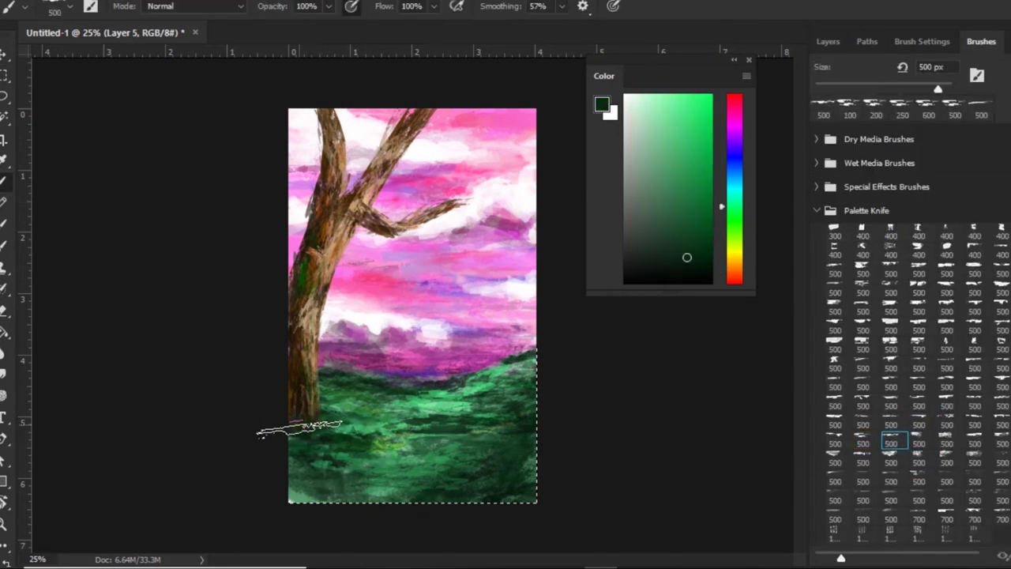
{"action": "left_click", "coordinate": [395, 439], "text": "alt"}
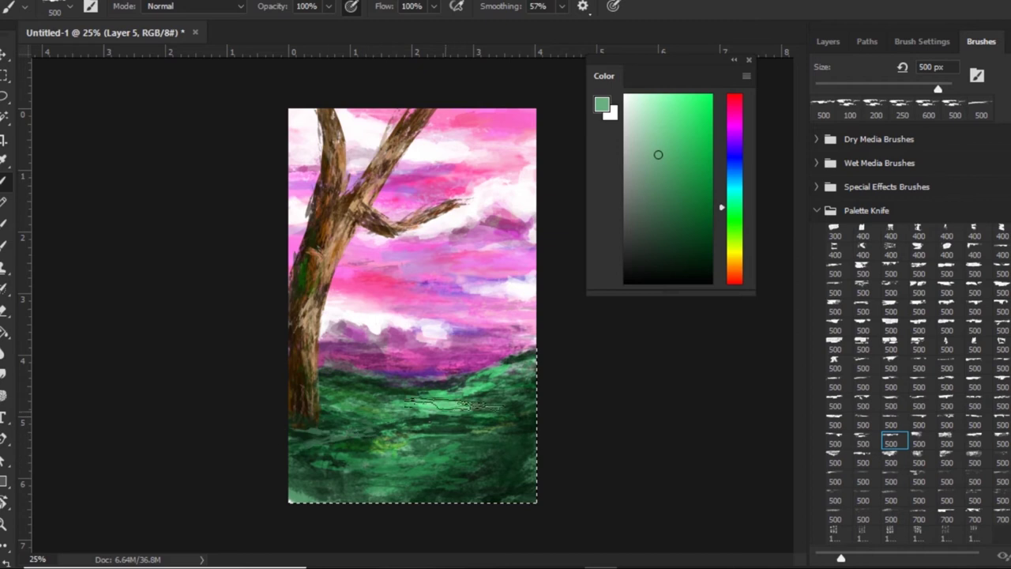
{"action": "left_click", "coordinate": [444, 448], "text": "alt"}
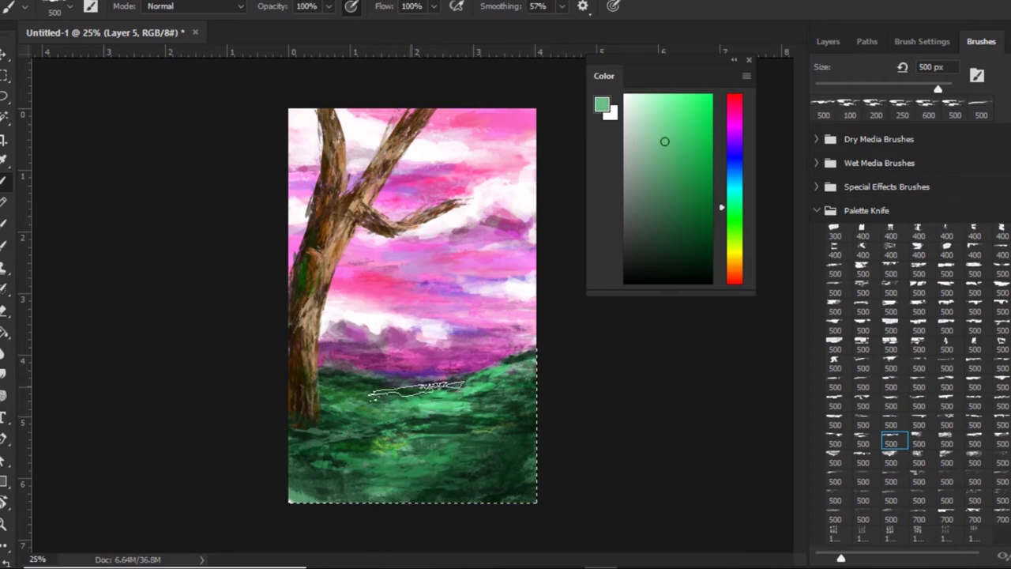
{"action": "left_click", "coordinate": [315, 498], "text": "alt"}
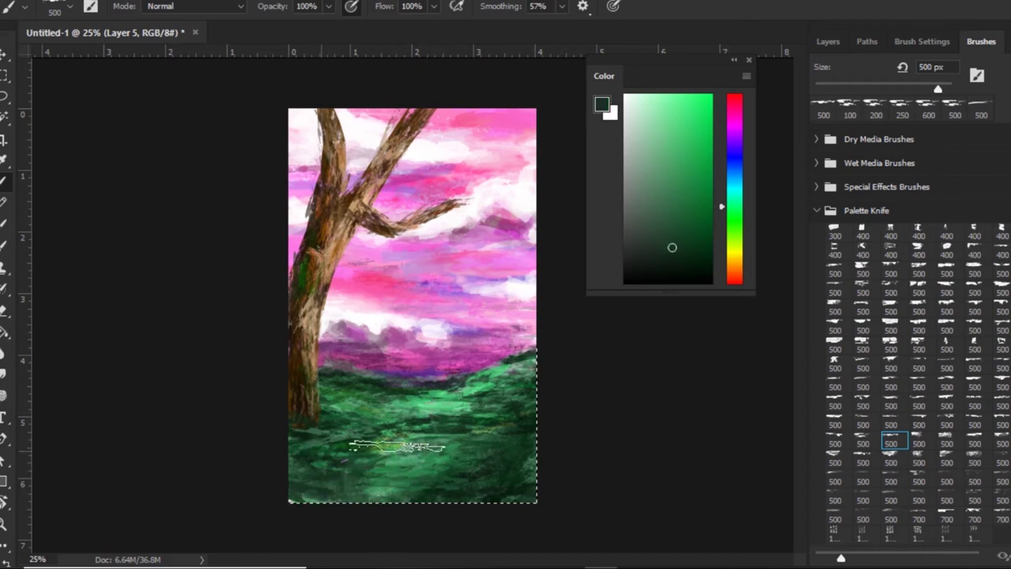
{"action": "key", "text": "bracketleft"}
{"action": "key", "text": "bracketleft"}
{"action": "key", "text": "bracketleft"}
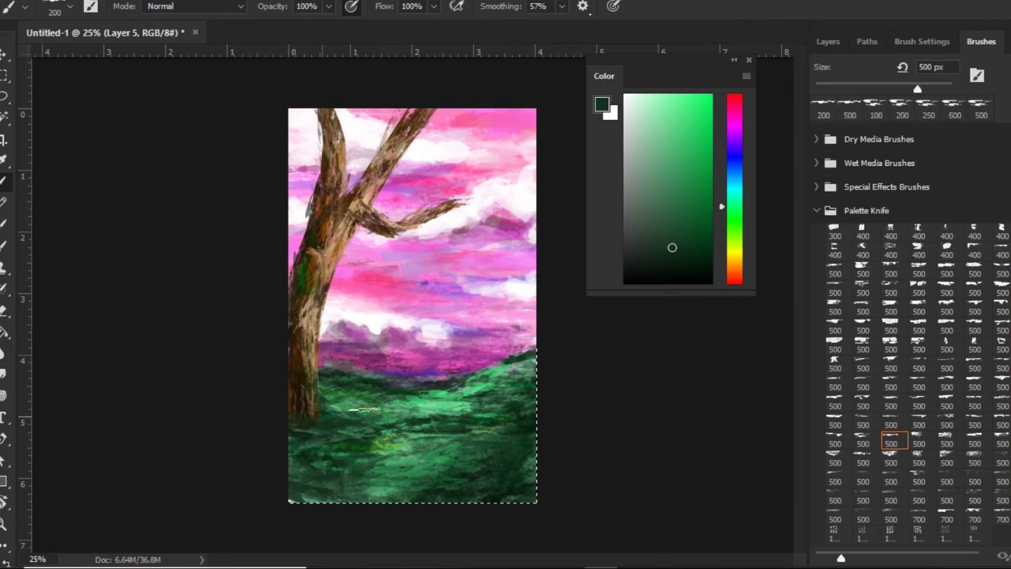
{"action": "left_click", "coordinate": [520, 445], "text": "alt"}
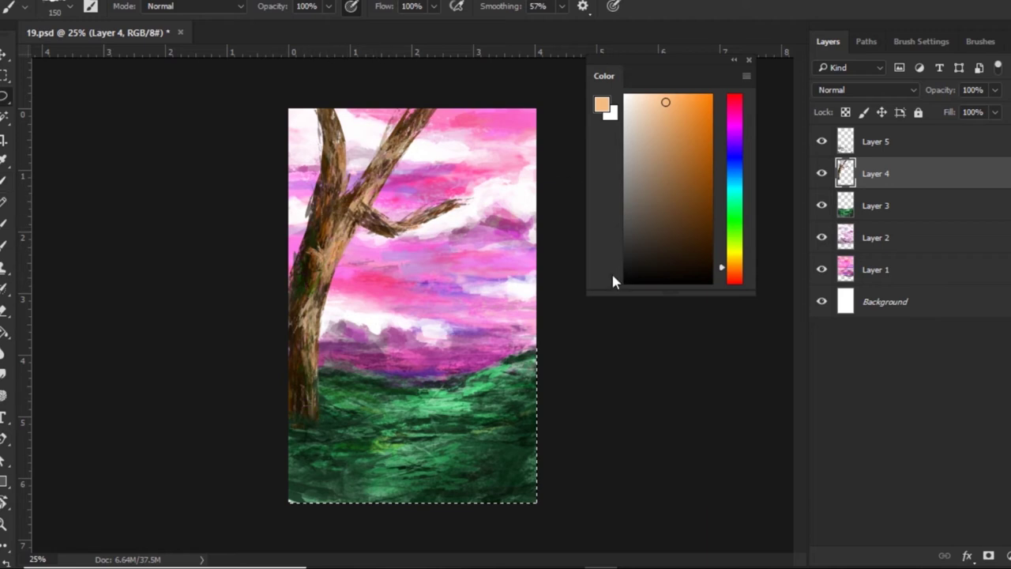
- Lasso a winding path up the hills and paint it brown on a new layer
{"action": "key", "text": "l"}
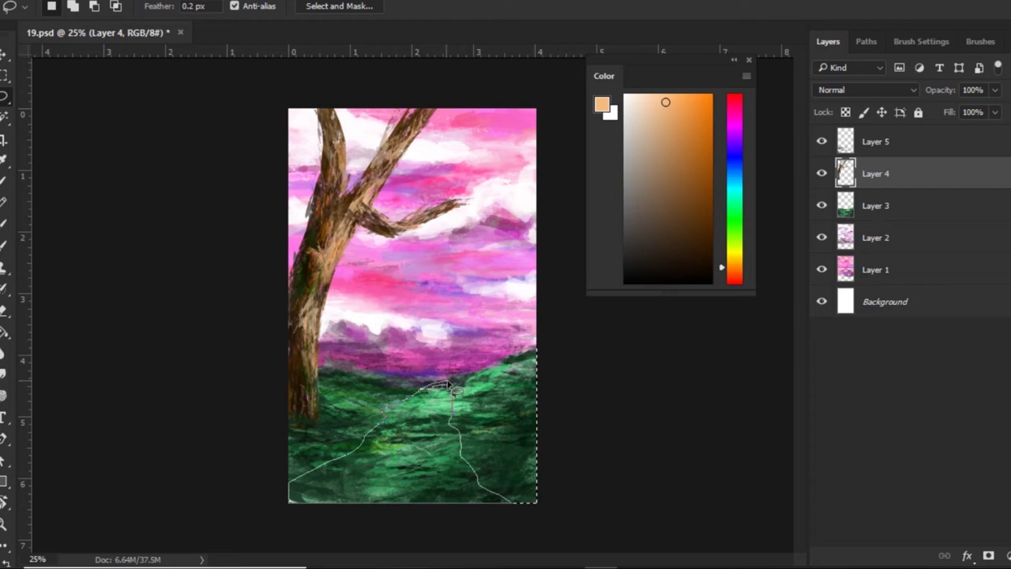
{"action": "left_click_drag", "start_coordinate": [448, 387], "coordinate": [449, 388]}
{"action": "key", "text": "shift"}
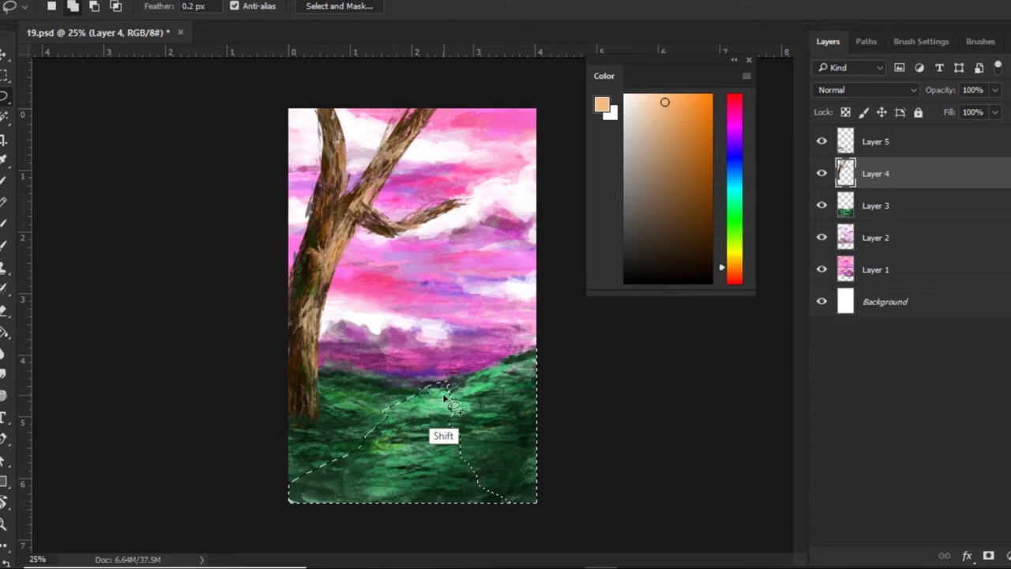
{"action": "key", "text": "b"}
{"action": "key", "text": "ctrl+shift+alt+n"}
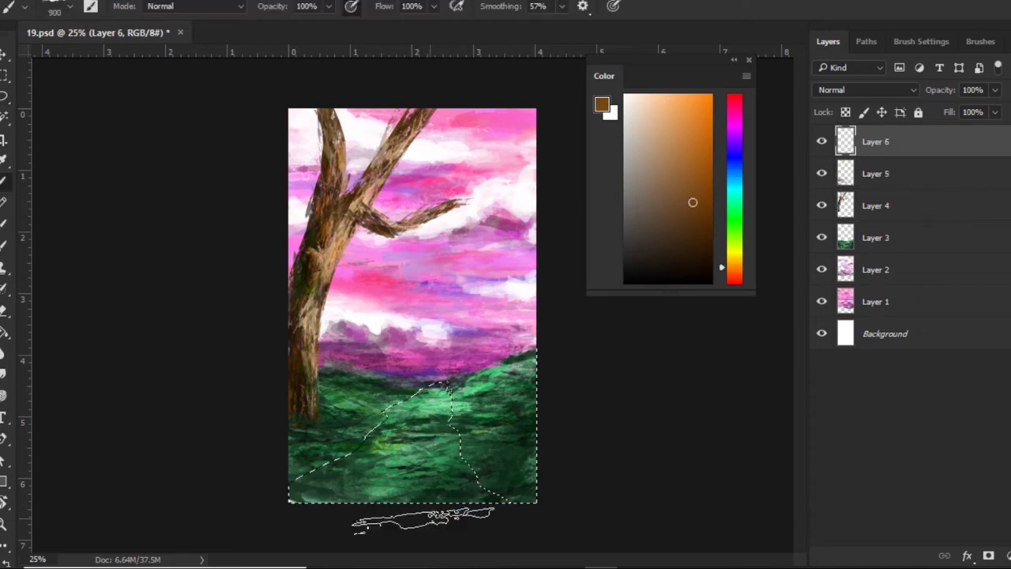
{"action": "left_click_drag", "start_coordinate": [423, 520], "coordinate": [382, 403]}
- Paint darker brown strokes along the path, sampling tan and brown shades
{"action": "left_click", "coordinate": [448, 384], "text": "alt"}
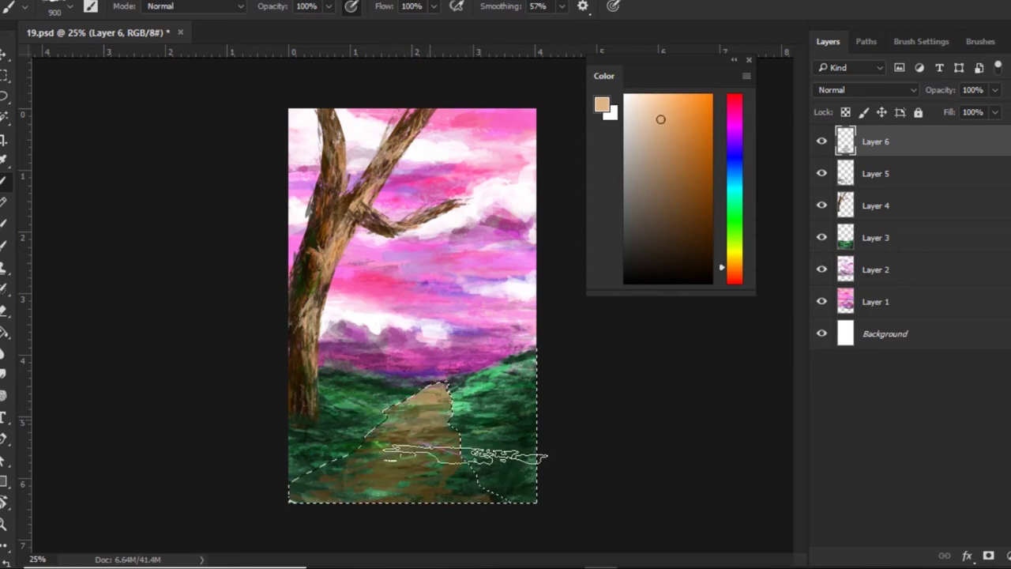
{"action": "left_click", "coordinate": [686, 249]}
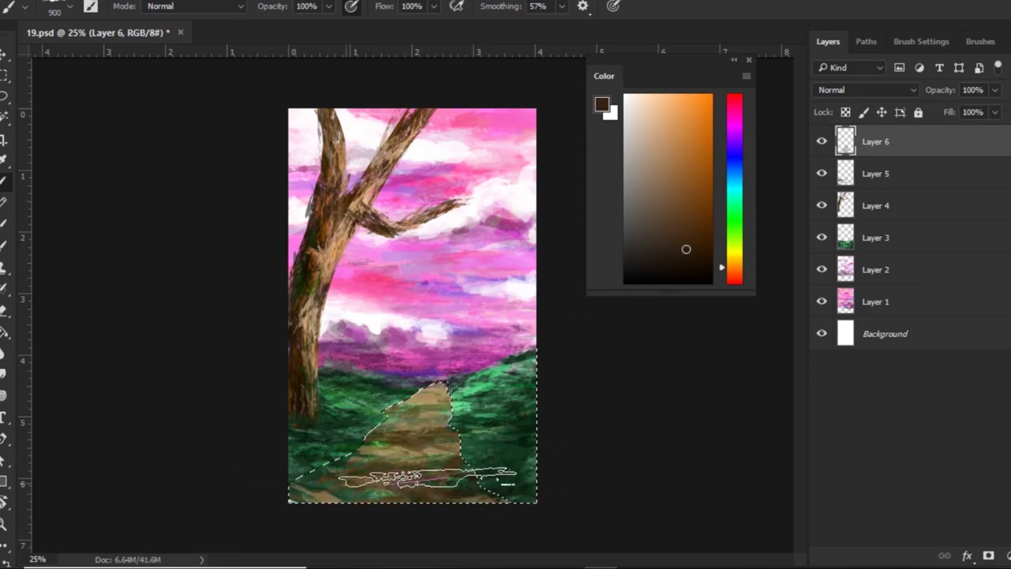
{"action": "left_click_drag", "start_coordinate": [426, 478], "coordinate": [395, 427]}
{"action": "mouse_move", "coordinate": [387, 469]}
{"action": "left_mouse_down"}
{"action": "mouse_move", "coordinate": [395, 413]}
{"action": "mouse_move", "coordinate": [419, 458]}
{"action": "left_mouse_up"}
{"action": "left_click", "coordinate": [435, 388], "text": "alt"}
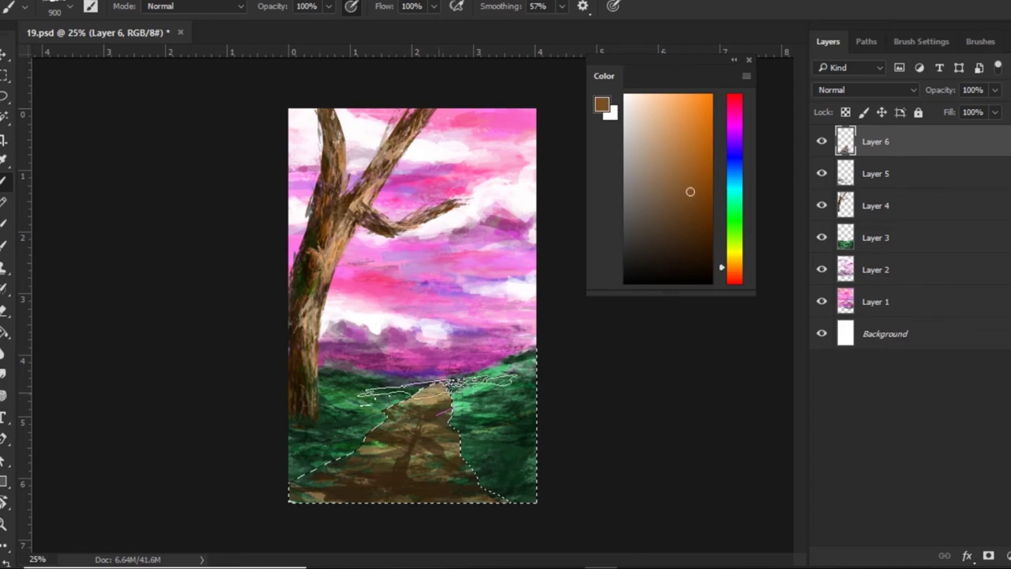
{"action": "left_click", "coordinate": [434, 388], "text": "alt"}
{"action": "mouse_move", "coordinate": [414, 411]}
{"action": "left_mouse_down"}
{"action": "mouse_move", "coordinate": [431, 458]}
{"action": "mouse_move", "coordinate": [371, 430]}
{"action": "left_mouse_up"}
- Lay lighter tan strokes over the lower part of the path
{"action": "left_click", "coordinate": [458, 405], "text": "alt"}
{"action": "left_click", "coordinate": [417, 447], "text": "alt"}
{"action": "mouse_move", "coordinate": [340, 482]}
{"action": "left_mouse_down"}
{"action": "mouse_move", "coordinate": [403, 458]}
{"action": "mouse_move", "coordinate": [355, 474]}
{"action": "left_mouse_up"}
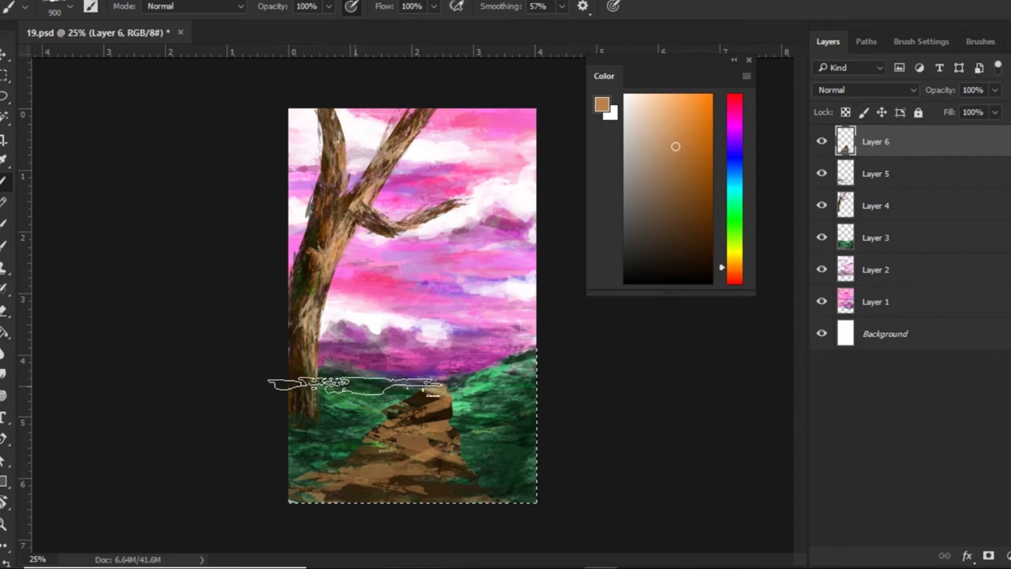
{"action": "key", "text": "s"}
{"action": "left_click", "coordinate": [4, 372]}
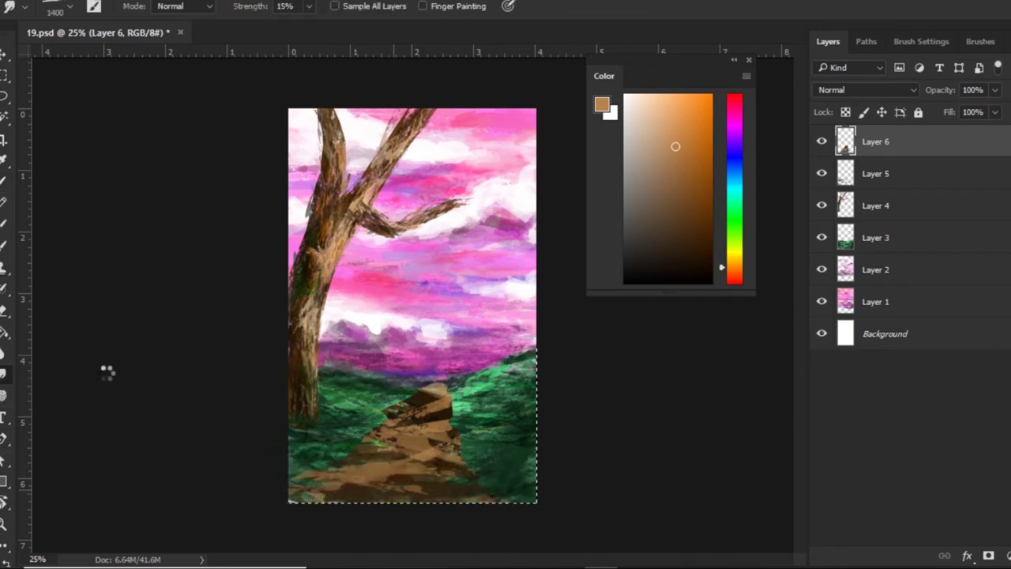
- Smudge the path top into a curve, then load a Palette Knife brush with sampled dark brown
{"action": "left_click_drag", "start_coordinate": [474, 428], "coordinate": [427, 427]}
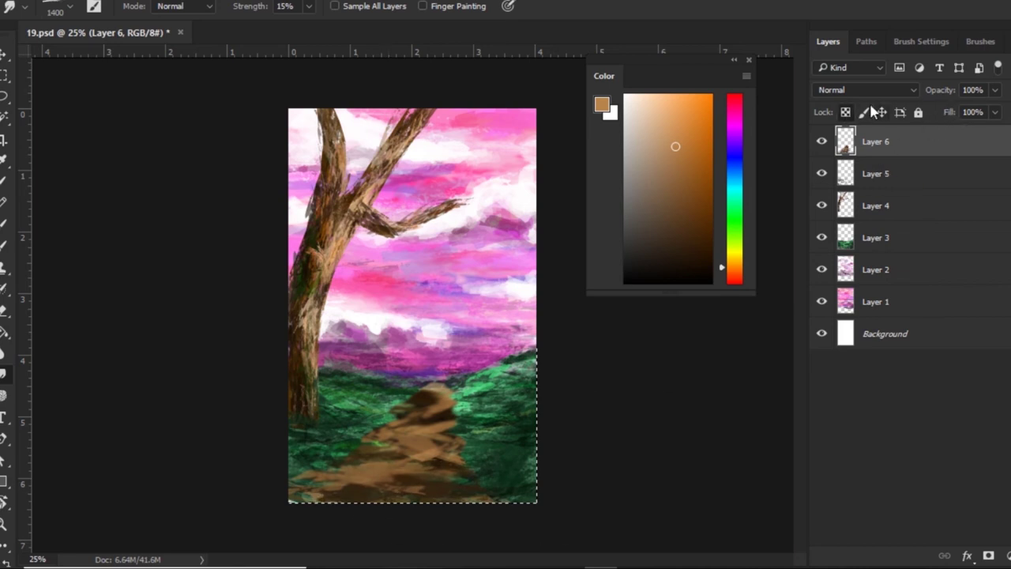
{"action": "left_click", "coordinate": [981, 41]}
{"action": "left_click", "coordinate": [919, 420]}
{"action": "left_click", "coordinate": [415, 508], "text": "alt"}
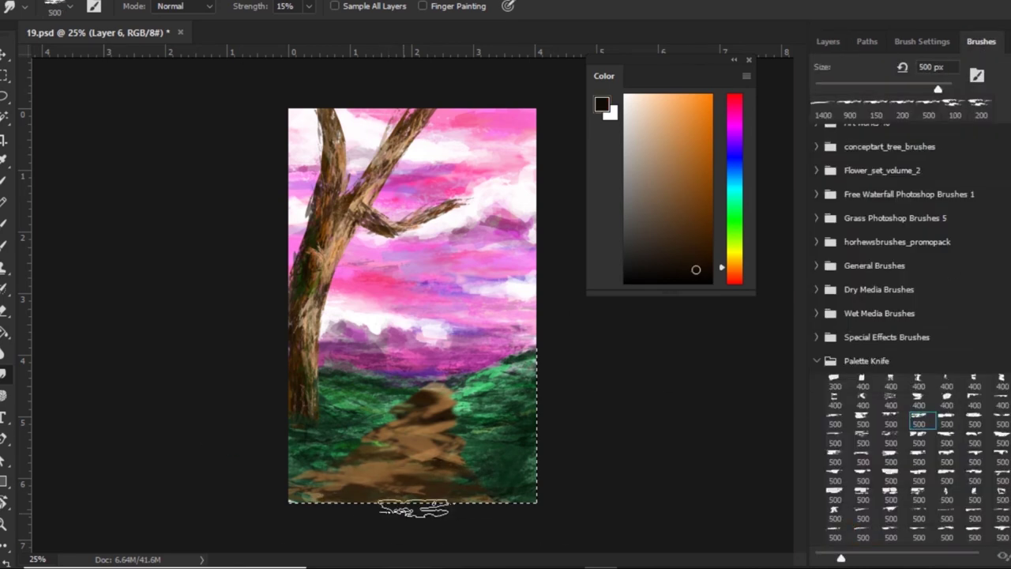
{"action": "key", "text": "b"}
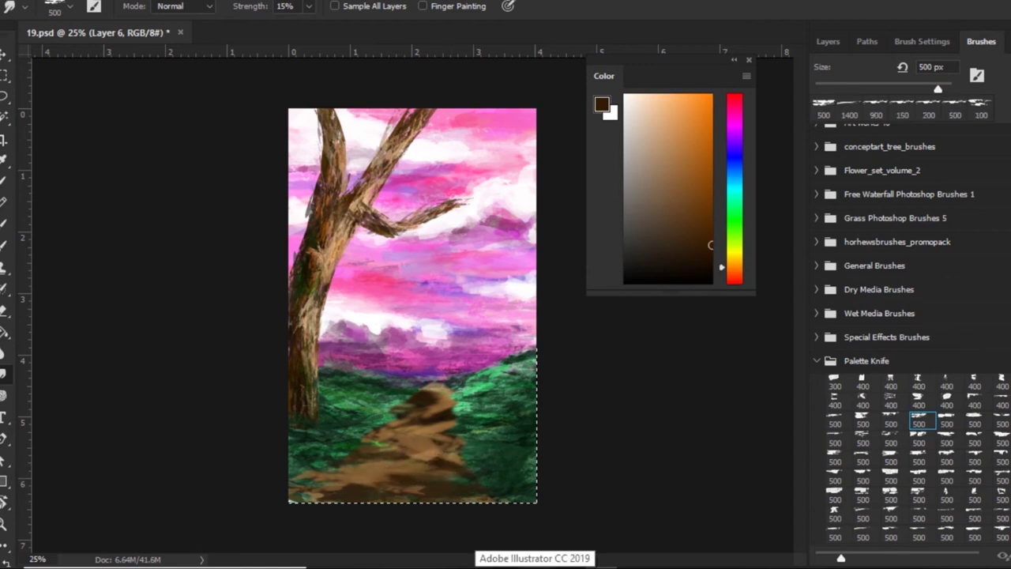
{"action": "scroll", "coordinate": [861, 434], "scroll_direction": "down", "scroll_amount": 3}
- Repaint the path with smoother, darker strokes using a different Palette Knife brush
{"action": "left_click", "coordinate": [837, 403]}
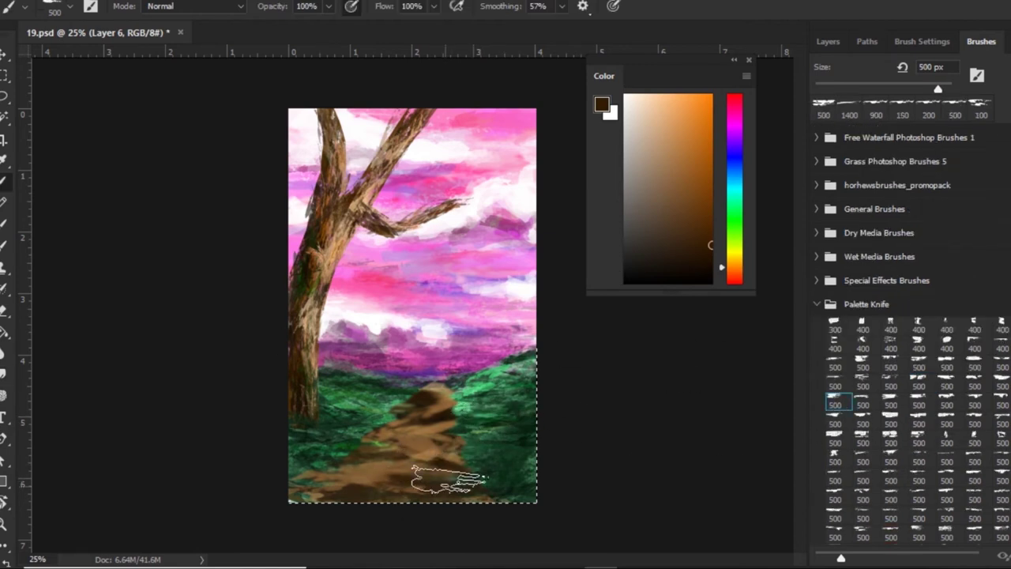
{"action": "mouse_move", "coordinate": [440, 479]}
{"action": "left_mouse_down"}
{"action": "mouse_move", "coordinate": [450, 488]}
{"action": "mouse_move", "coordinate": [367, 473]}
{"action": "left_mouse_up"}
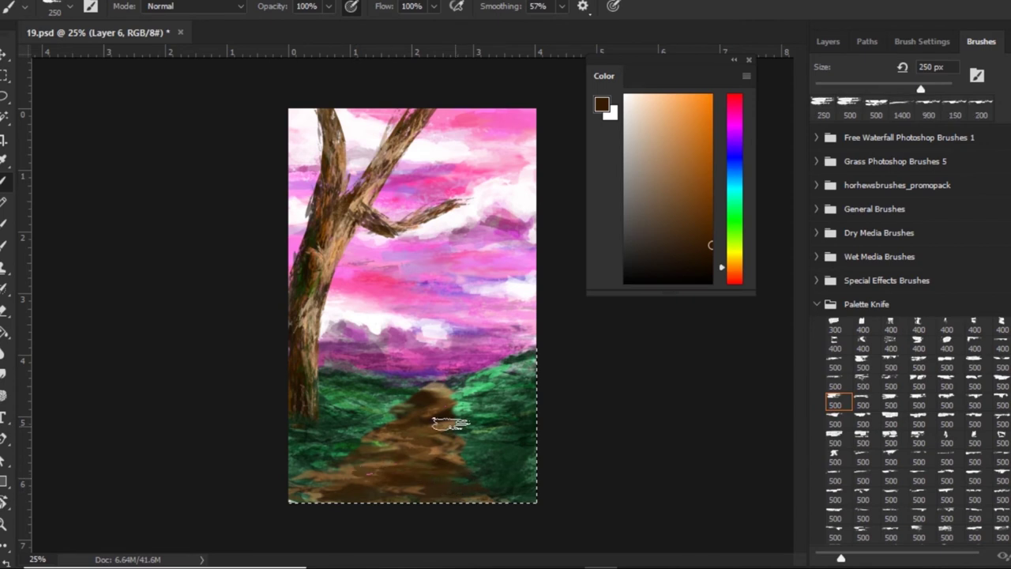
{"action": "mouse_move", "coordinate": [456, 436]}
{"action": "left_mouse_down"}
{"action": "mouse_move", "coordinate": [372, 451]}
{"action": "mouse_move", "coordinate": [463, 458]}
{"action": "mouse_move", "coordinate": [435, 394]}
{"action": "mouse_move", "coordinate": [406, 447]}
{"action": "mouse_move", "coordinate": [440, 474]}
{"action": "left_mouse_up"}
{"action": "key", "text": "F7"}
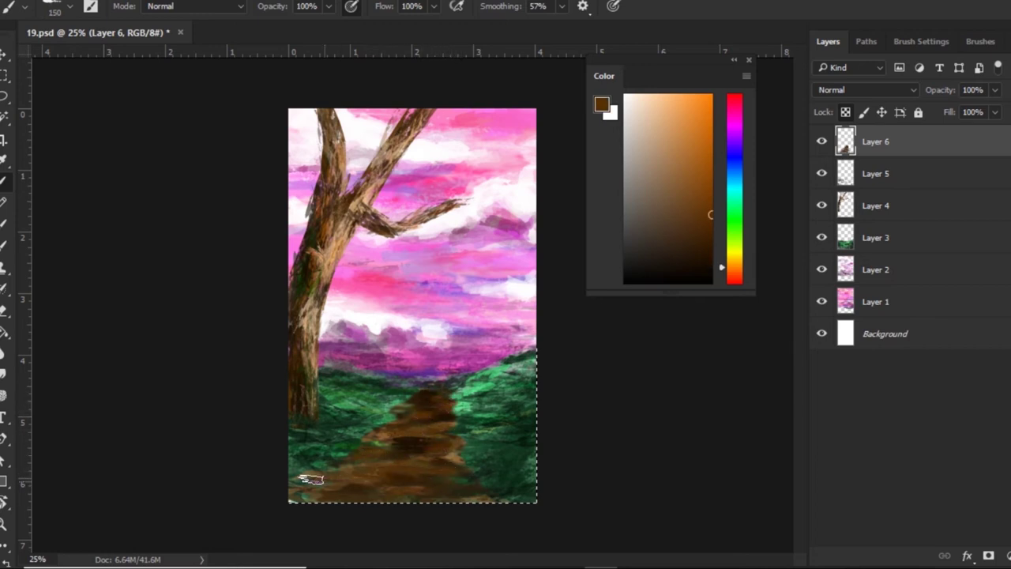
- Add lighter red-brown strokes, then smaller darker brown strokes along the lower path
{"action": "left_click", "coordinate": [445, 397], "text": "alt"}
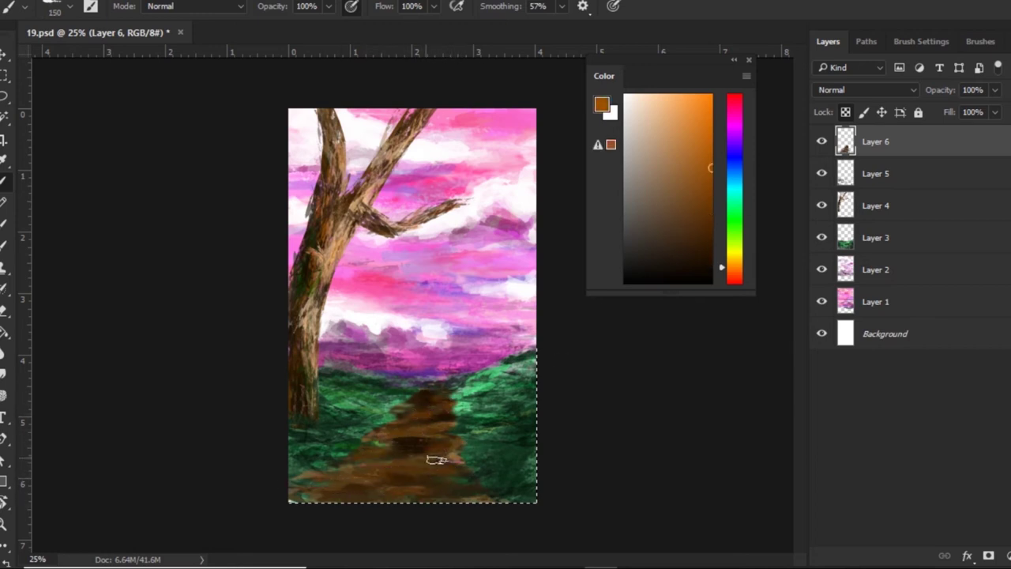
{"action": "left_click_drag", "start_coordinate": [721, 267], "coordinate": [711, 275]}
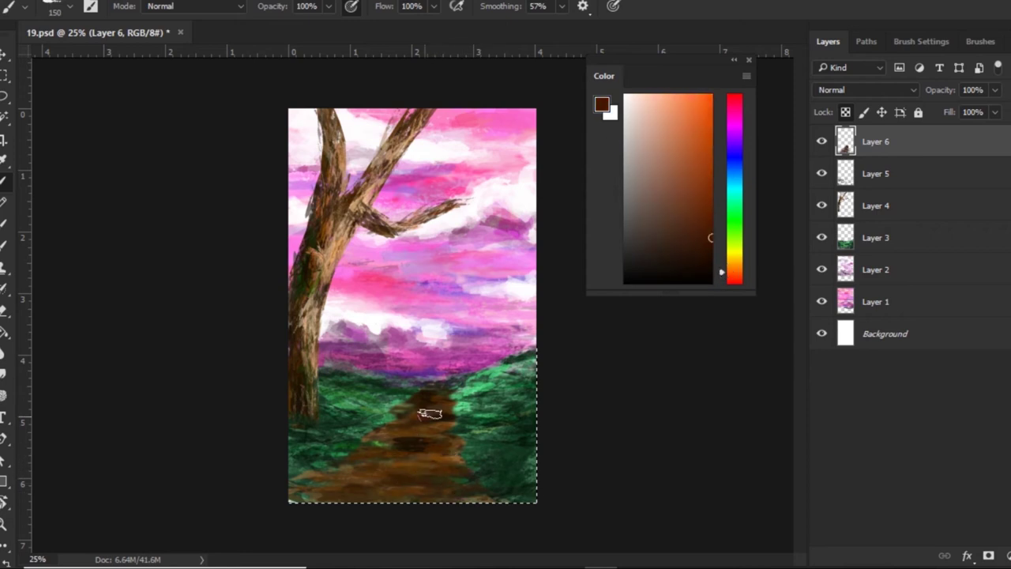
{"action": "mouse_move", "coordinate": [456, 445]}
{"action": "left_mouse_down"}
{"action": "mouse_move", "coordinate": [429, 477]}
{"action": "mouse_move", "coordinate": [441, 469]}
{"action": "left_mouse_up"}
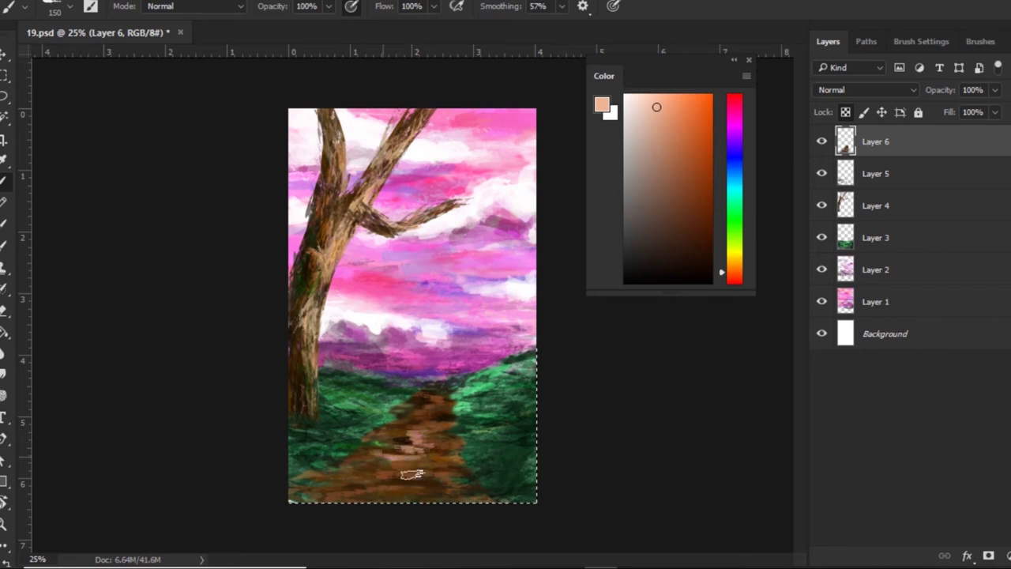
{"action": "left_click_drag", "start_coordinate": [451, 462], "coordinate": [327, 485]}
{"action": "left_click", "coordinate": [689, 176]}
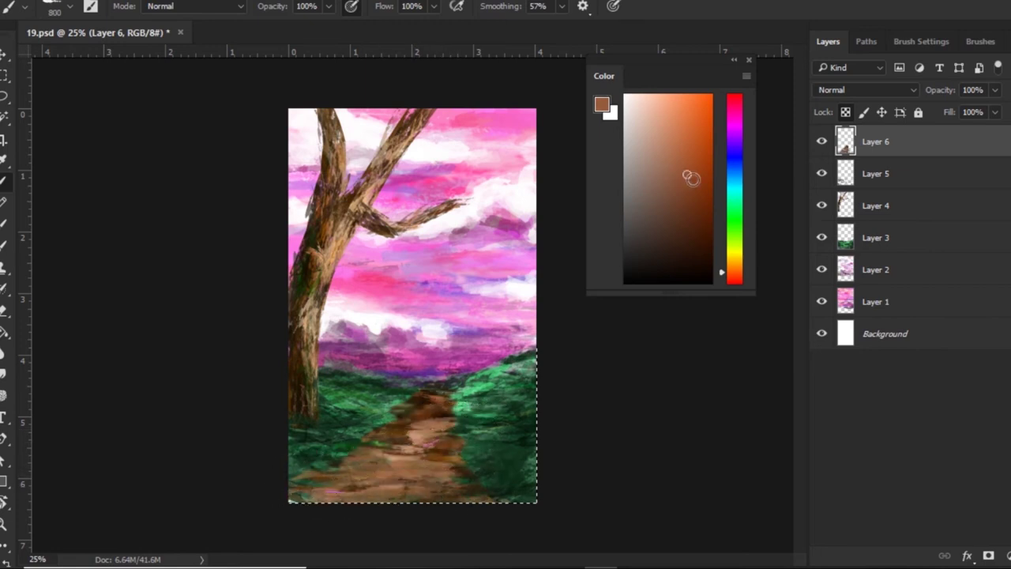
{"action": "left_click", "coordinate": [693, 239]}
{"action": "key", "text": "bracketleft"}
{"action": "key", "text": "bracketleft"}
{"action": "key", "text": "bracketleft"}
{"action": "left_click_drag", "start_coordinate": [411, 406], "coordinate": [464, 497]}
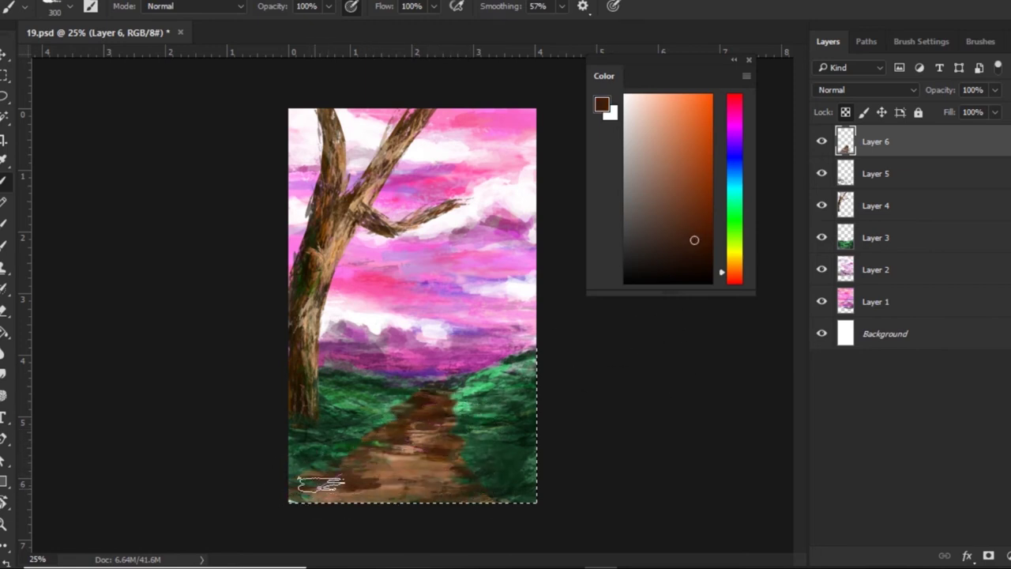
- Paint light orange highlights across the lower path and add a new empty Layer 7
{"action": "left_click", "coordinate": [673, 166]}
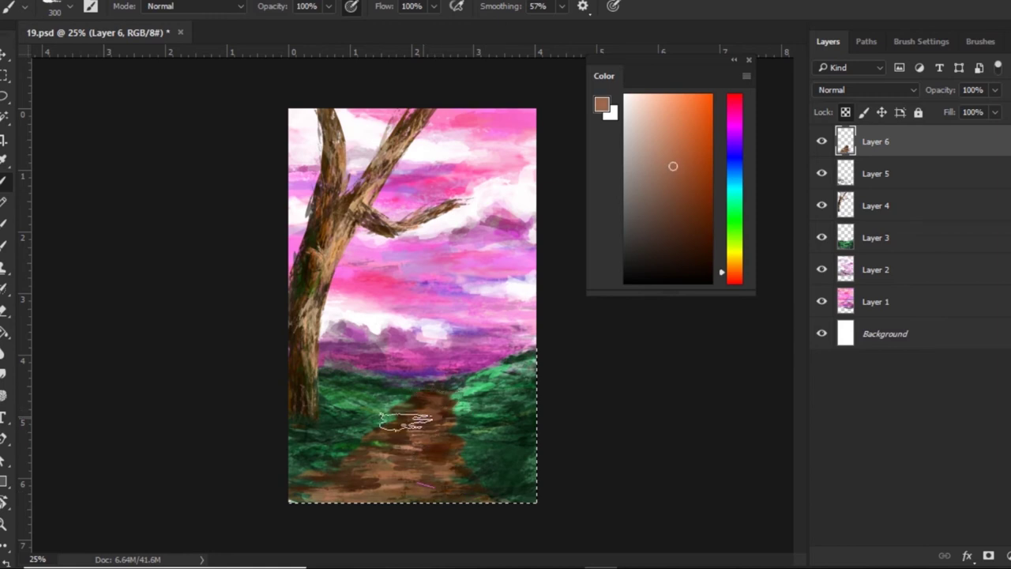
{"action": "left_click", "coordinate": [685, 100]}
{"action": "mouse_move", "coordinate": [448, 460]}
{"action": "left_mouse_down"}
{"action": "mouse_move", "coordinate": [353, 459]}
{"action": "mouse_move", "coordinate": [417, 474]}
{"action": "mouse_move", "coordinate": [338, 463]}
{"action": "mouse_move", "coordinate": [406, 485]}
{"action": "left_mouse_up"}
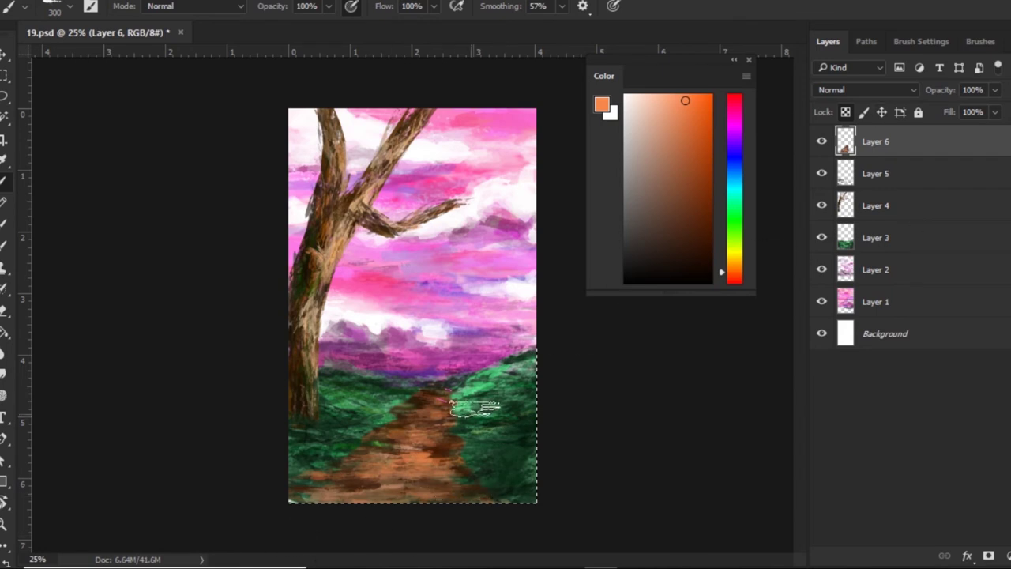
{"action": "key", "text": "ctrl+shift+alt+n"}
{"action": "left_click", "coordinate": [981, 41]}
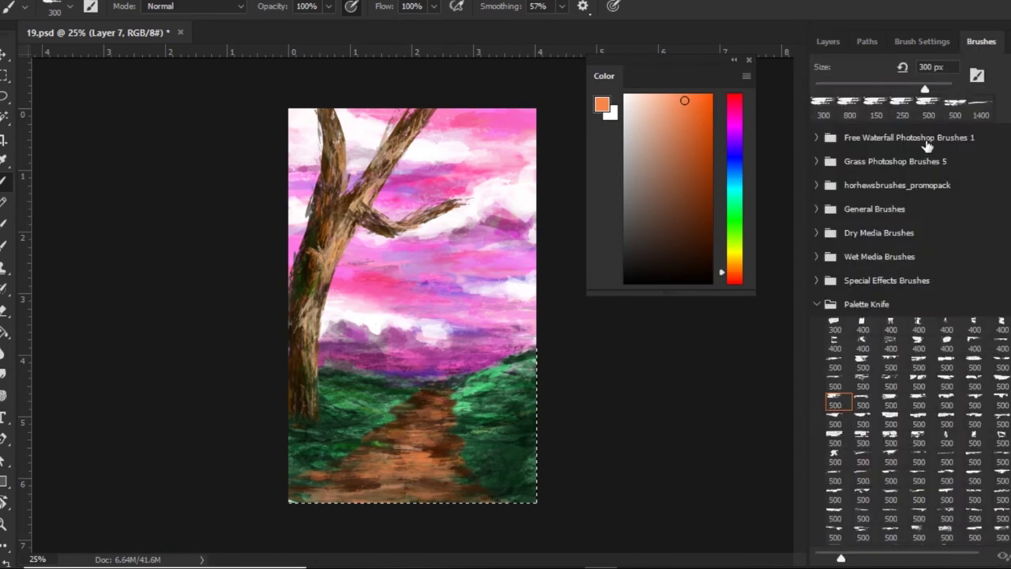
- Paint magenta foliage across the treetop with a 400 px Palette Knife brush, adding dark strokes at 200 px
{"action": "left_click", "coordinate": [893, 348]}
{"action": "left_click", "coordinate": [404, 329], "text": "alt"}
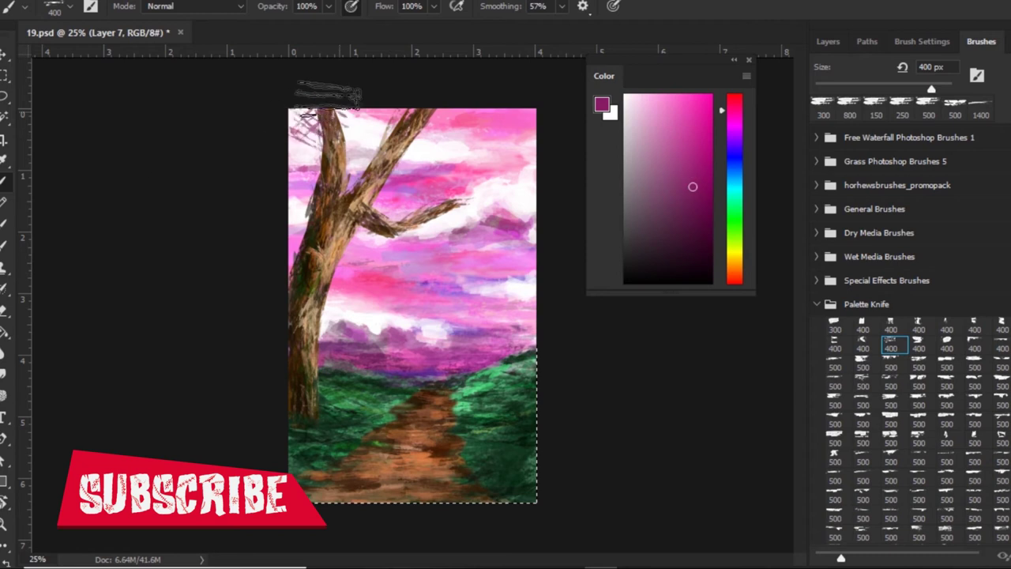
{"action": "mouse_move", "coordinate": [327, 95]}
{"action": "left_mouse_down"}
{"action": "mouse_move", "coordinate": [485, 103]}
{"action": "mouse_move", "coordinate": [446, 189]}
{"action": "mouse_move", "coordinate": [522, 150]}
{"action": "mouse_move", "coordinate": [411, 103]}
{"action": "mouse_move", "coordinate": [316, 122]}
{"action": "mouse_move", "coordinate": [316, 167]}
{"action": "mouse_move", "coordinate": [489, 146]}
{"action": "mouse_move", "coordinate": [340, 142]}
{"action": "mouse_move", "coordinate": [372, 207]}
{"action": "left_mouse_up"}
{"action": "left_click_drag", "start_coordinate": [339, 158], "coordinate": [418, 162]}
{"action": "key", "text": "bracketleft"}
{"action": "key", "text": "bracketleft"}
{"action": "key", "text": "bracketleft"}
{"action": "mouse_move", "coordinate": [387, 126]}
{"action": "left_mouse_down"}
{"action": "mouse_move", "coordinate": [491, 164]}
{"action": "mouse_move", "coordinate": [474, 207]}
{"action": "mouse_move", "coordinate": [316, 126]}
{"action": "mouse_move", "coordinate": [439, 125]}
{"action": "left_mouse_up"}
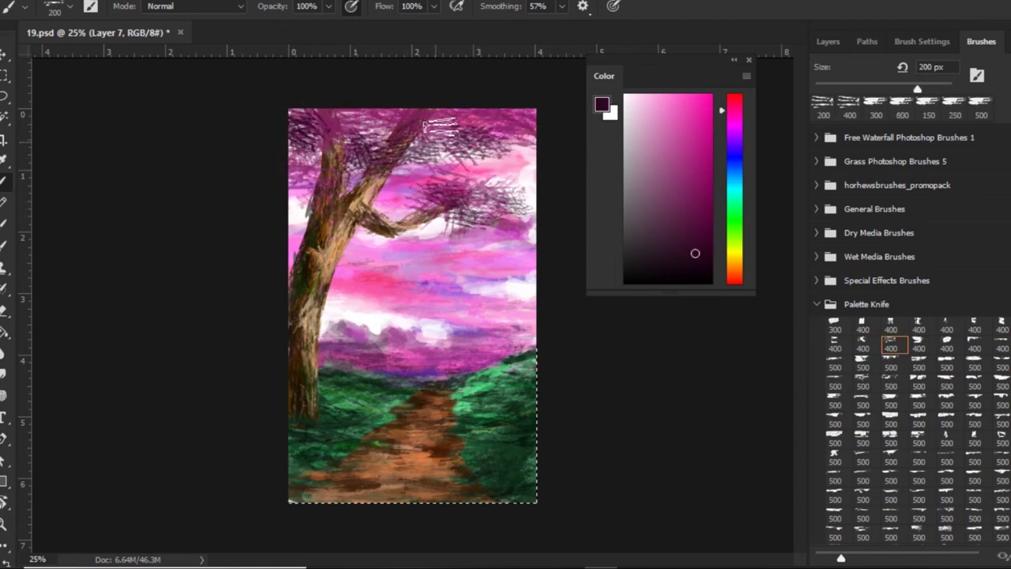
- Layer light pink and dark purple strokes through the canopy, then choose an even lighter pink
{"action": "left_click", "coordinate": [672, 100]}
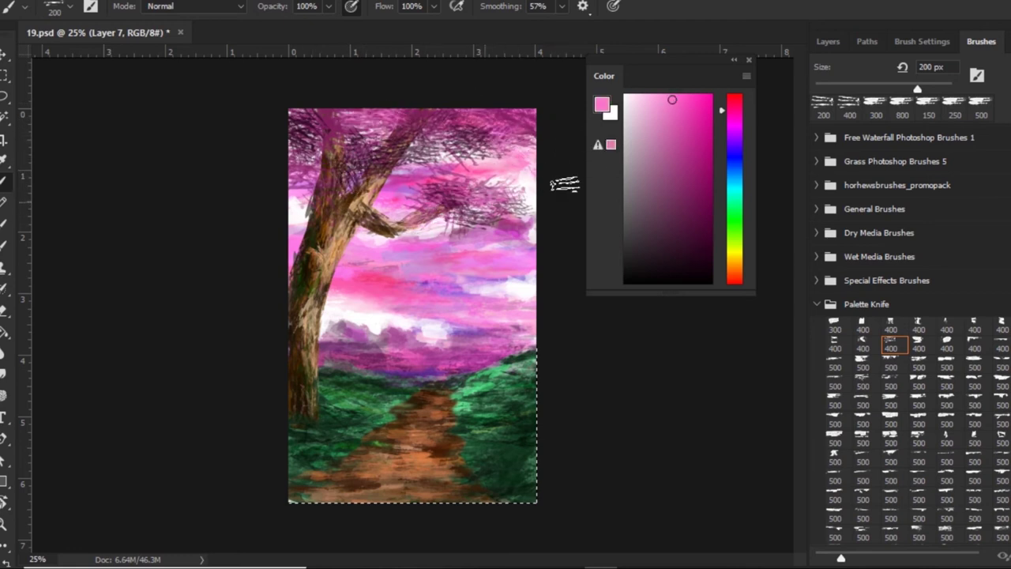
{"action": "mouse_move", "coordinate": [315, 111]}
{"action": "left_mouse_down"}
{"action": "mouse_move", "coordinate": [524, 108]}
{"action": "mouse_move", "coordinate": [267, 153]}
{"action": "left_mouse_up"}
{"action": "left_click", "coordinate": [293, 169], "text": "alt"}
{"action": "mouse_move", "coordinate": [288, 194]}
{"action": "left_mouse_down"}
{"action": "mouse_move", "coordinate": [426, 110]}
{"action": "mouse_move", "coordinate": [523, 175]}
{"action": "left_mouse_up"}
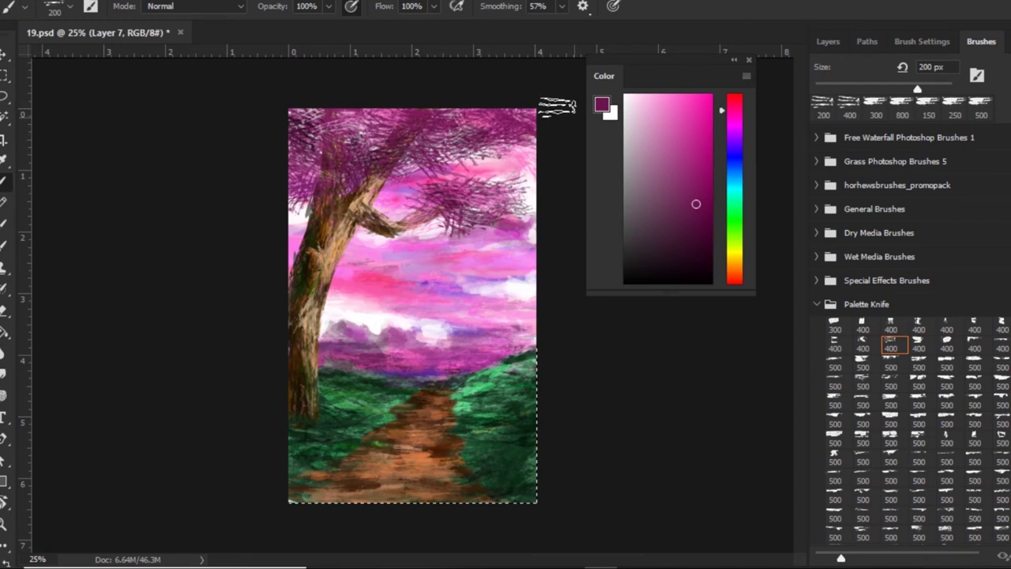
{"action": "left_click_drag", "start_coordinate": [660, 126], "coordinate": [672, 102]}
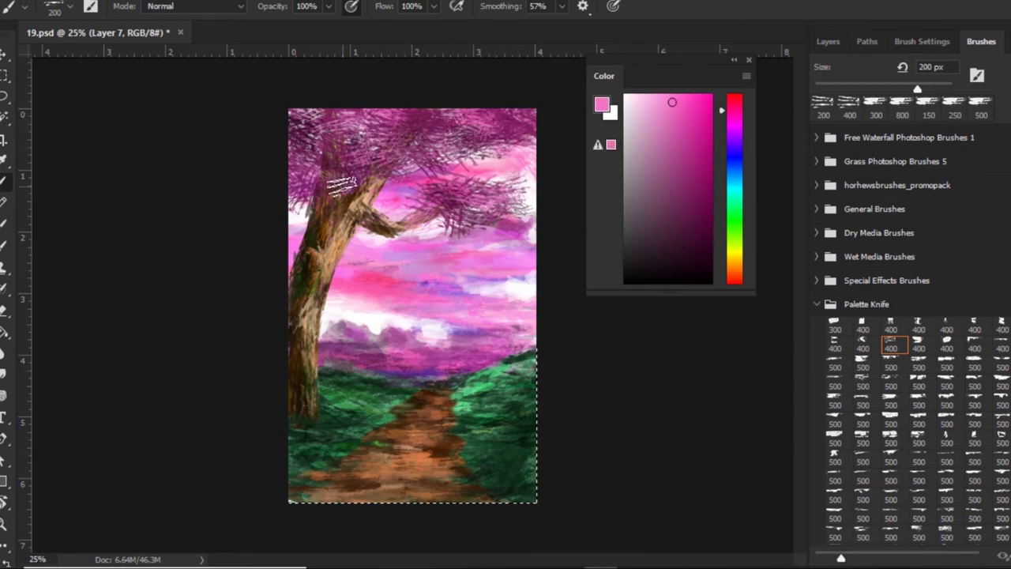
{"action": "left_click", "coordinate": [649, 94]}
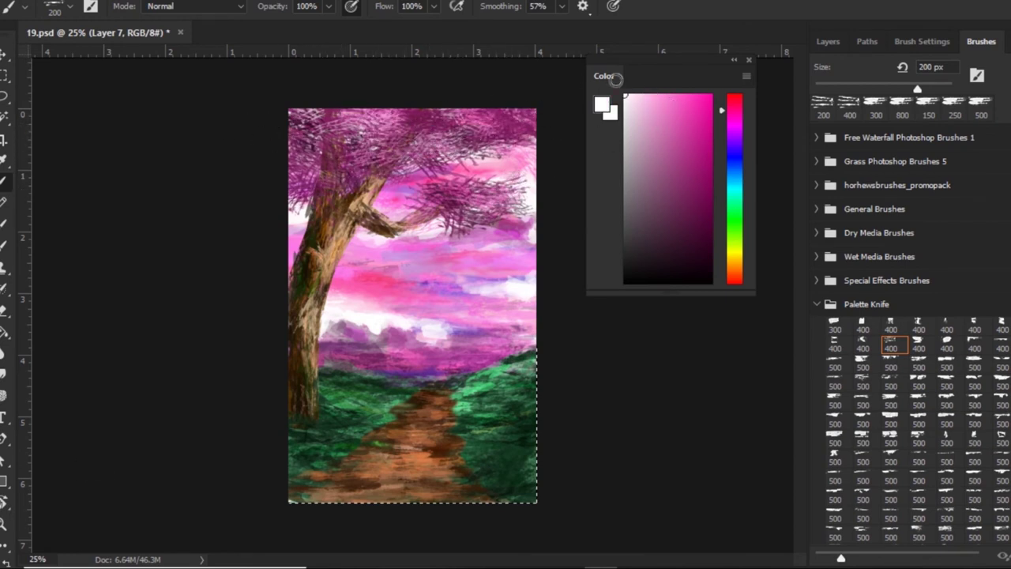
{"action": "left_click", "coordinate": [5, 373]}
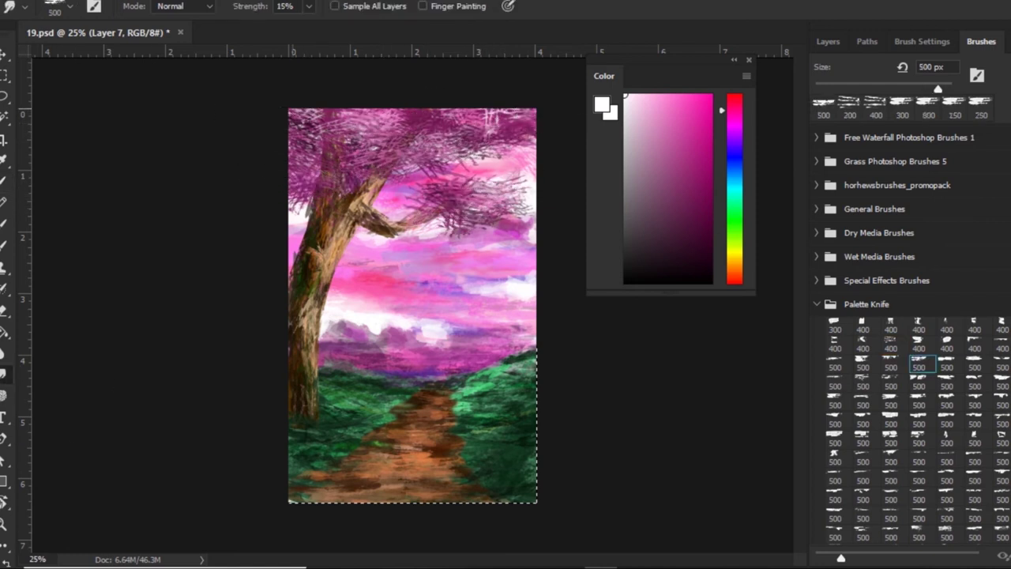
- Sample the hills' dark green, adjust it to a lighter grass green, and set the brush to 200 px
{"action": "key", "text": "b"}
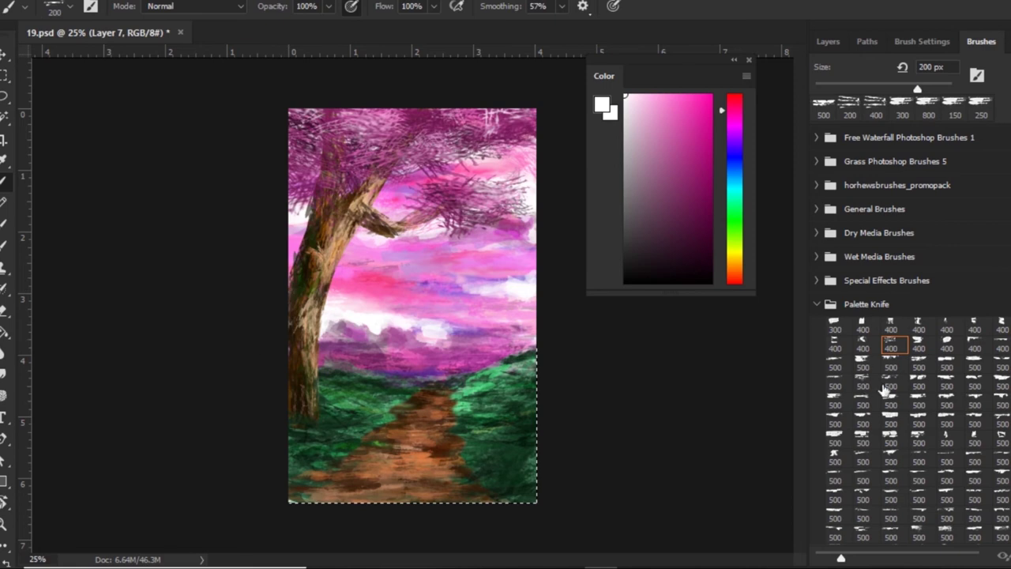
{"action": "left_click", "coordinate": [499, 424], "text": "alt"}
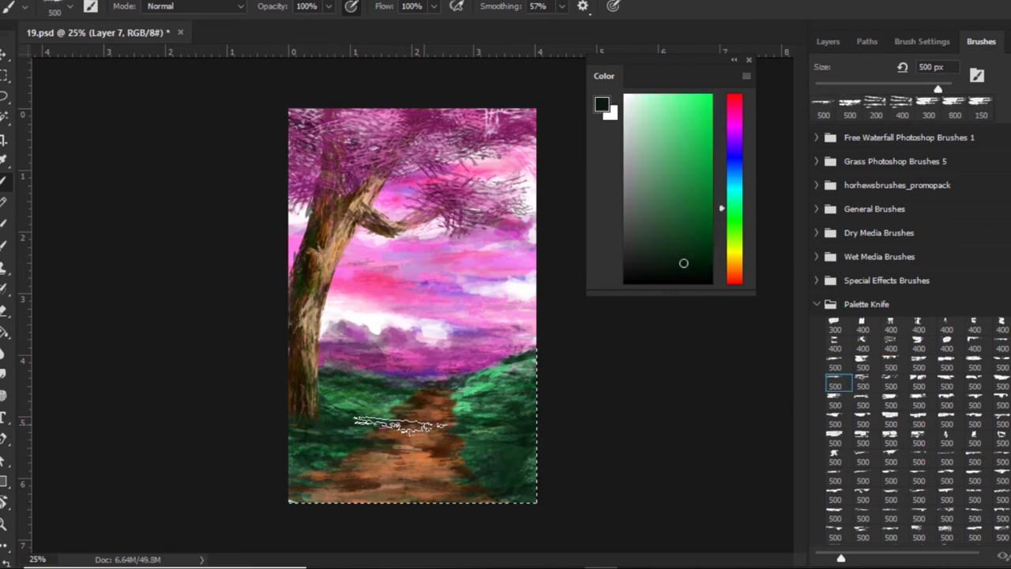
{"action": "left_click", "coordinate": [419, 426], "text": "alt"}
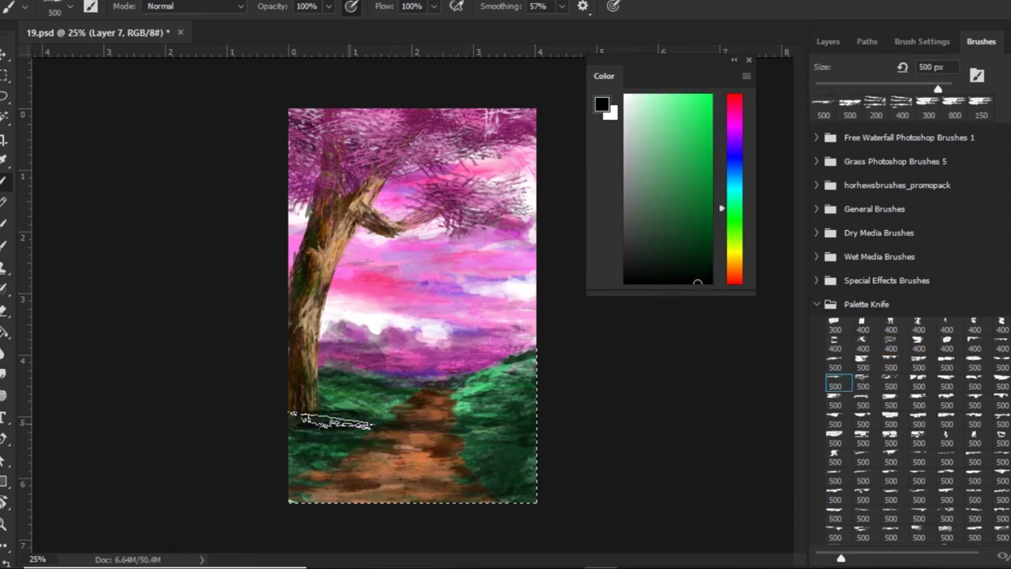
{"action": "left_click", "coordinate": [316, 443], "text": "alt"}
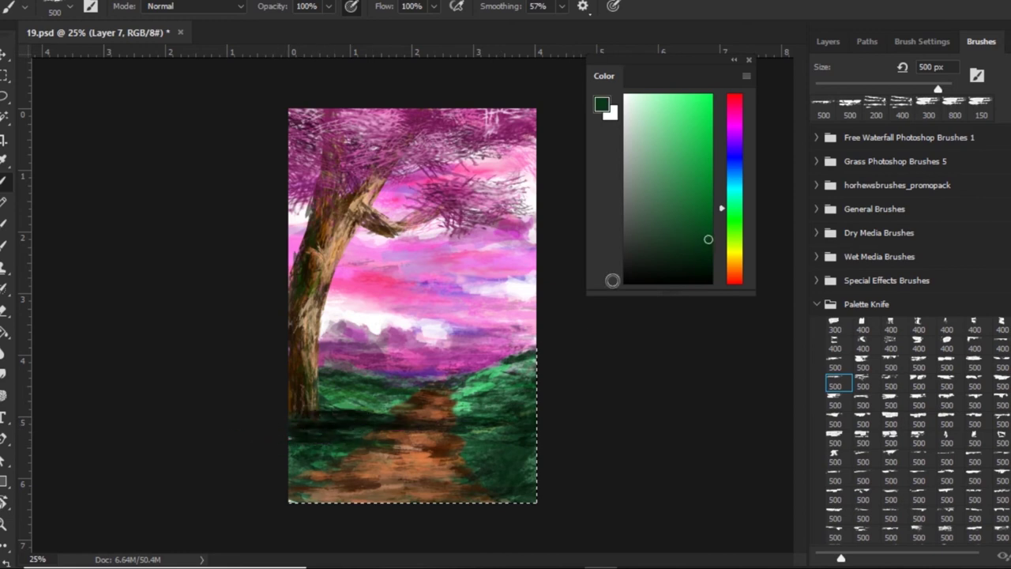
{"action": "left_click", "coordinate": [342, 494], "text": "alt"}
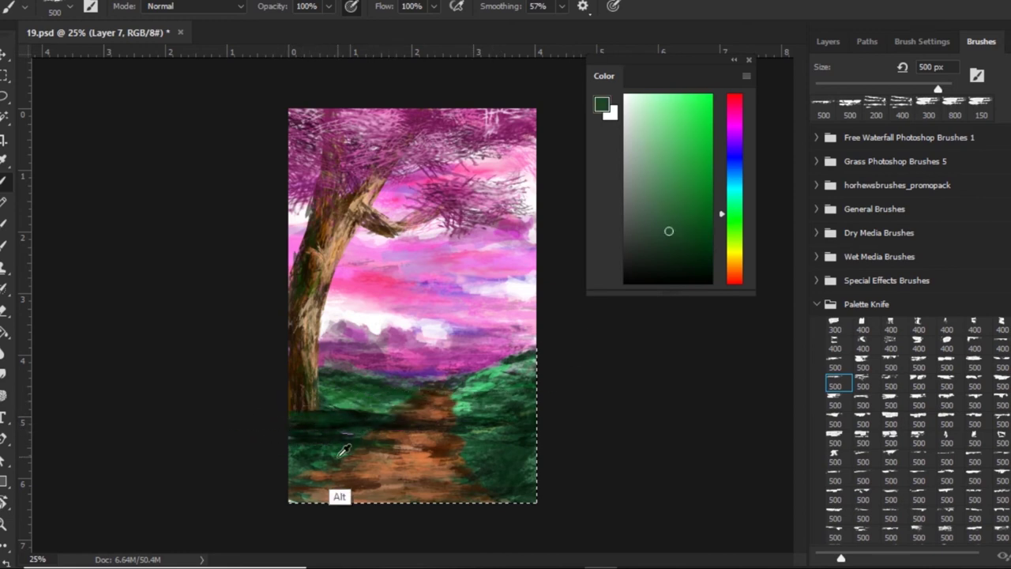
{"action": "key", "text": "bracketleft"}
{"action": "key", "text": "bracketleft"}
{"action": "key", "text": "bracketleft"}
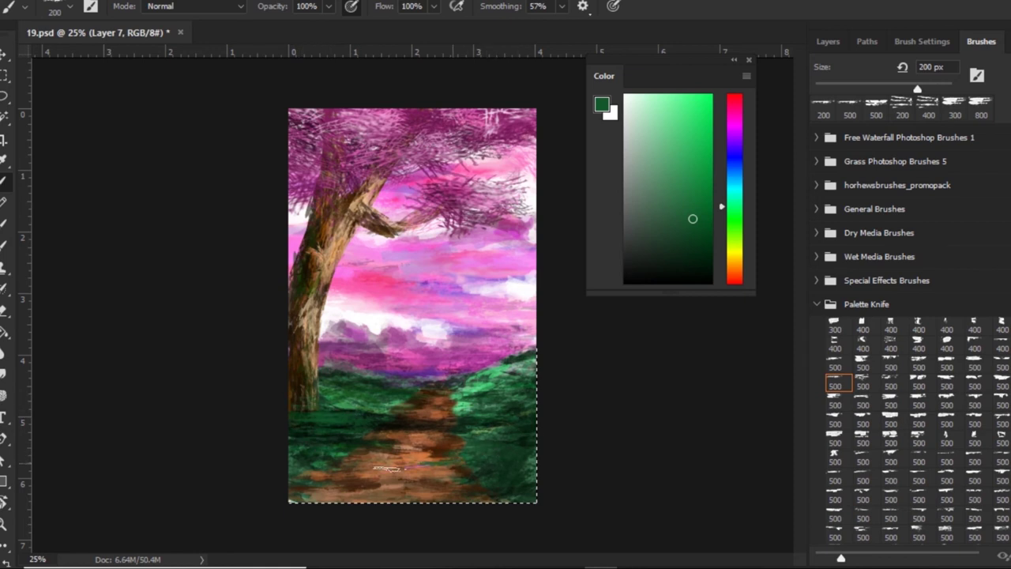
- Sample a bluer green from the grass and try near-black and bright green shades
{"action": "left_click", "coordinate": [458, 438], "text": "alt"}
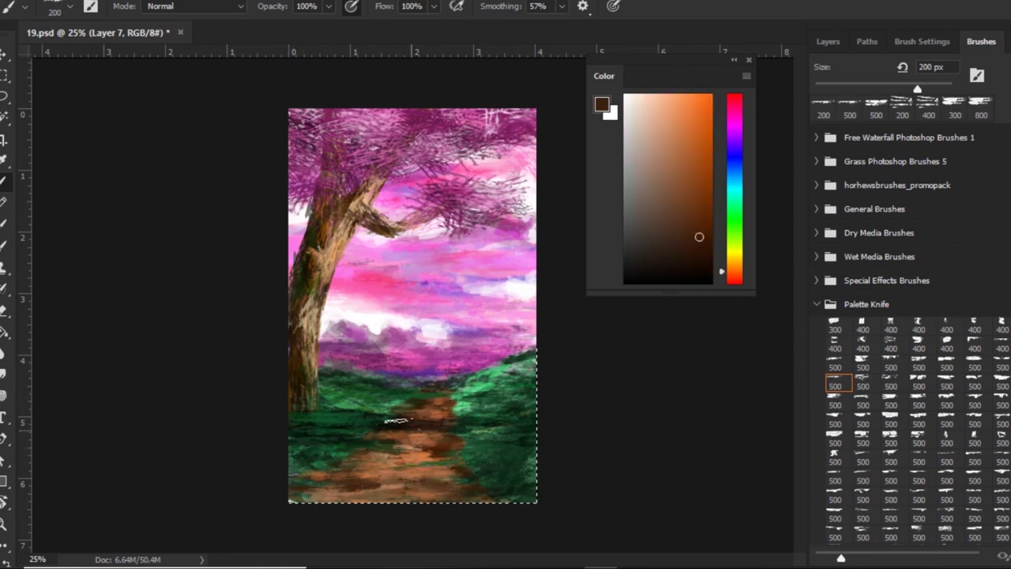
{"action": "key", "text": "alt"}
{"action": "left_click", "coordinate": [332, 412], "text": "alt"}
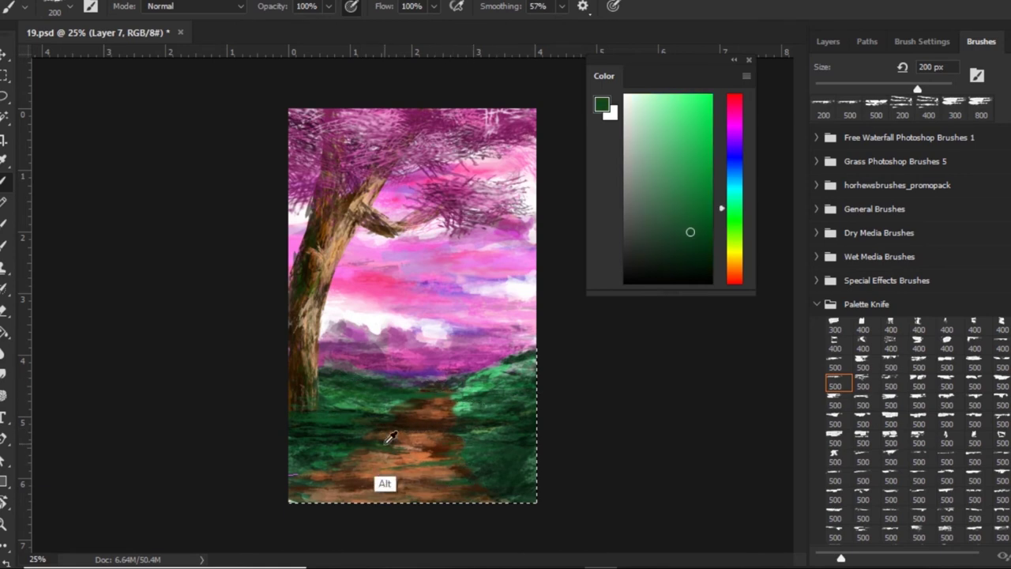
{"action": "left_click", "coordinate": [386, 483], "text": "alt"}
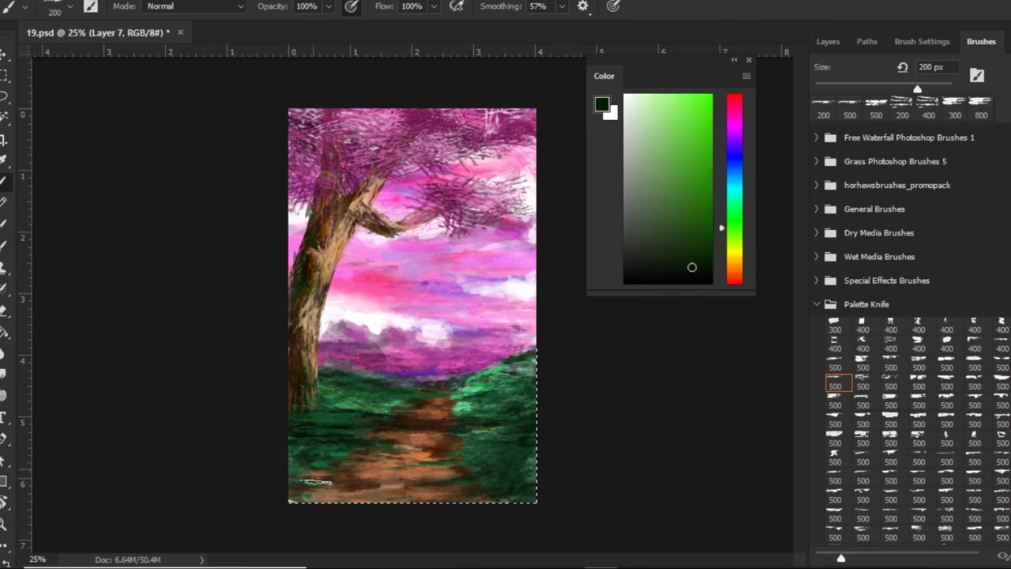
{"action": "left_click", "coordinate": [466, 399], "text": "alt"}
{"action": "left_click", "coordinate": [476, 476], "text": "alt"}
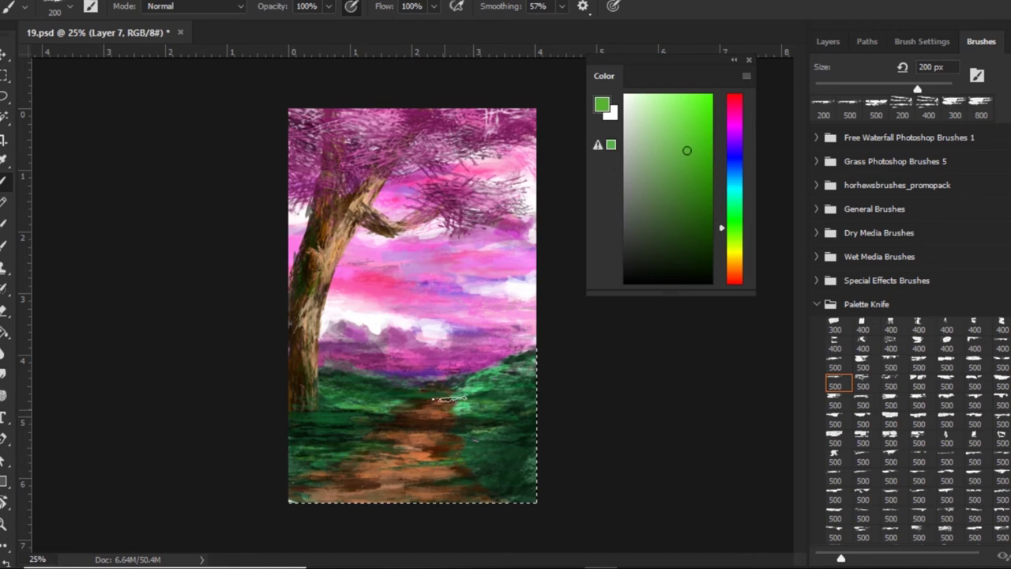
- Paint near-black green along the painting's bottom edge, pick a mid green, and add a new layer
{"action": "left_click", "coordinate": [529, 465], "text": "alt"}
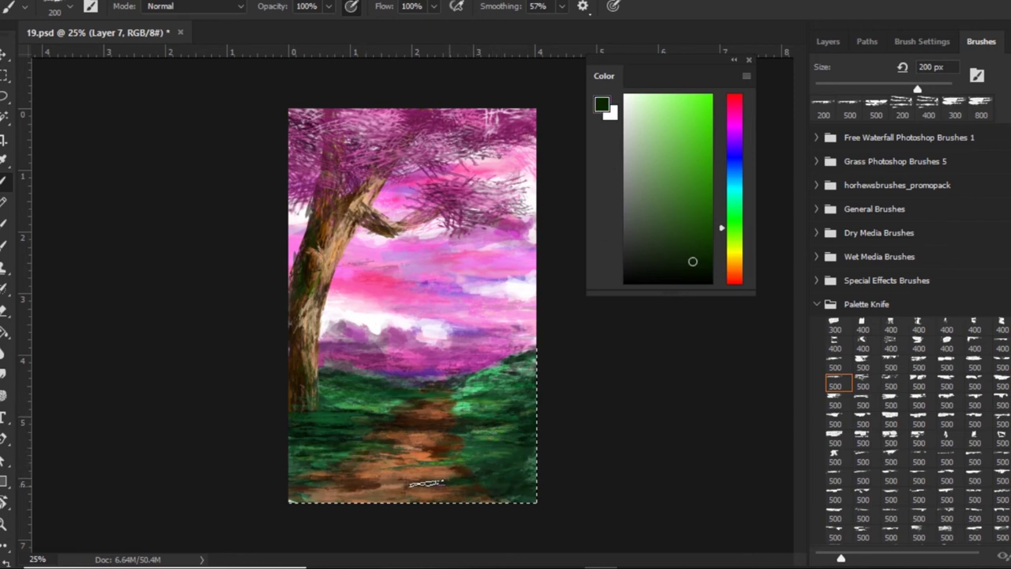
{"action": "left_click_drag", "start_coordinate": [523, 480], "coordinate": [276, 499]}
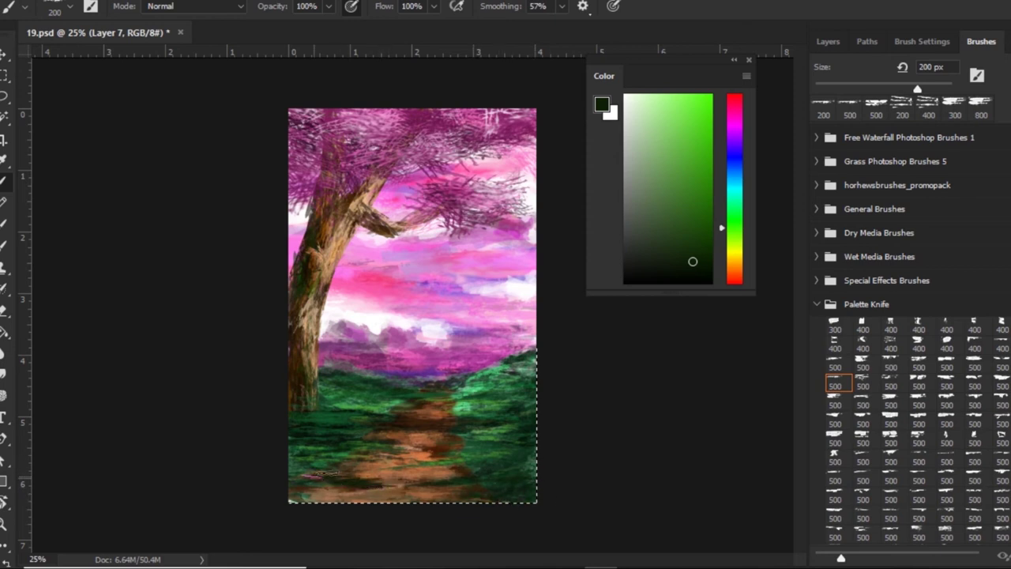
{"action": "left_click", "coordinate": [531, 383], "text": "alt"}
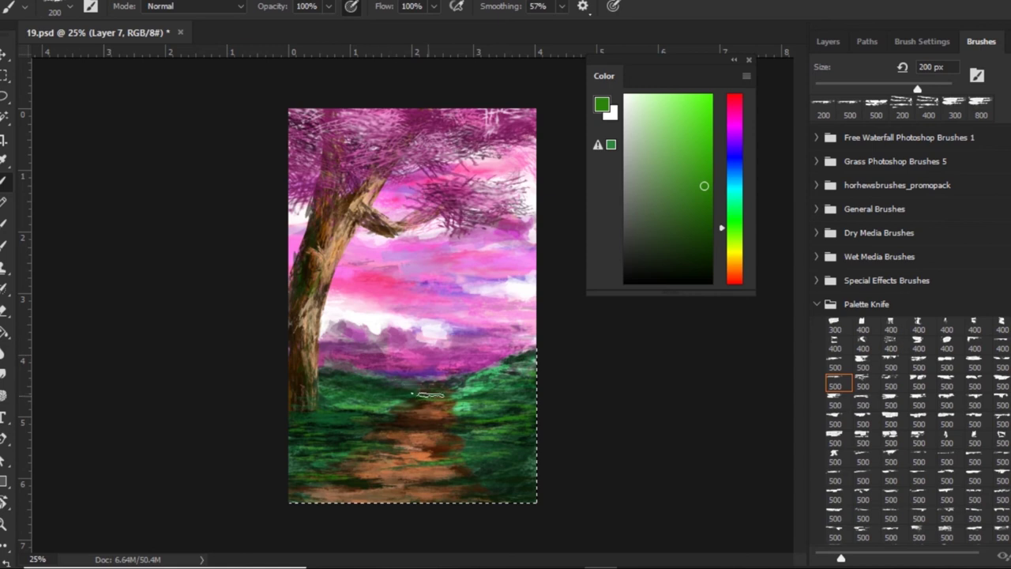
{"action": "key", "text": "F7"}
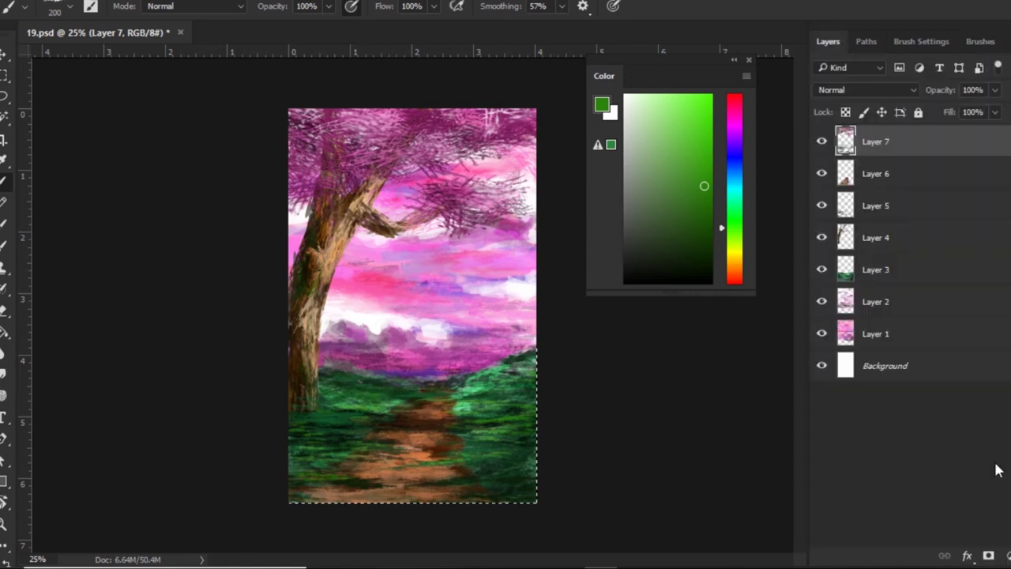
{"action": "key", "text": "ctrl+shift+alt+n"}
- Choose a 500 px Palette Knife brush and set a near-black dark green at 175 px
{"action": "left_click", "coordinate": [981, 42]}
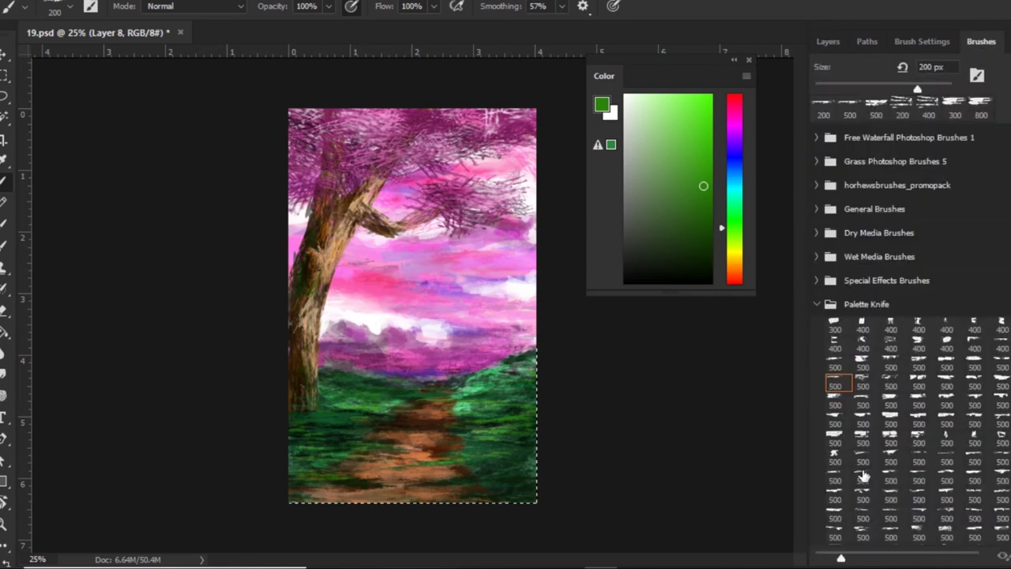
{"action": "left_click", "coordinate": [863, 478]}
{"action": "left_click", "coordinate": [729, 247]}
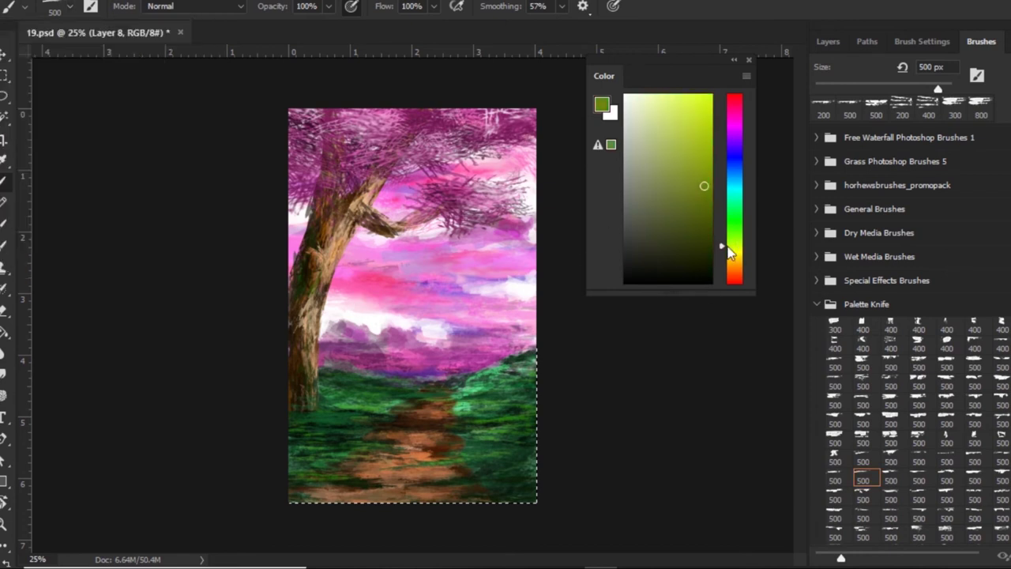
{"action": "left_click_drag", "start_coordinate": [729, 247], "coordinate": [728, 225]}
{"action": "left_click", "coordinate": [701, 234]}
{"action": "key", "text": "bracketleft"}
{"action": "key", "text": "bracketleft"}
{"action": "key", "text": "bracketleft"}
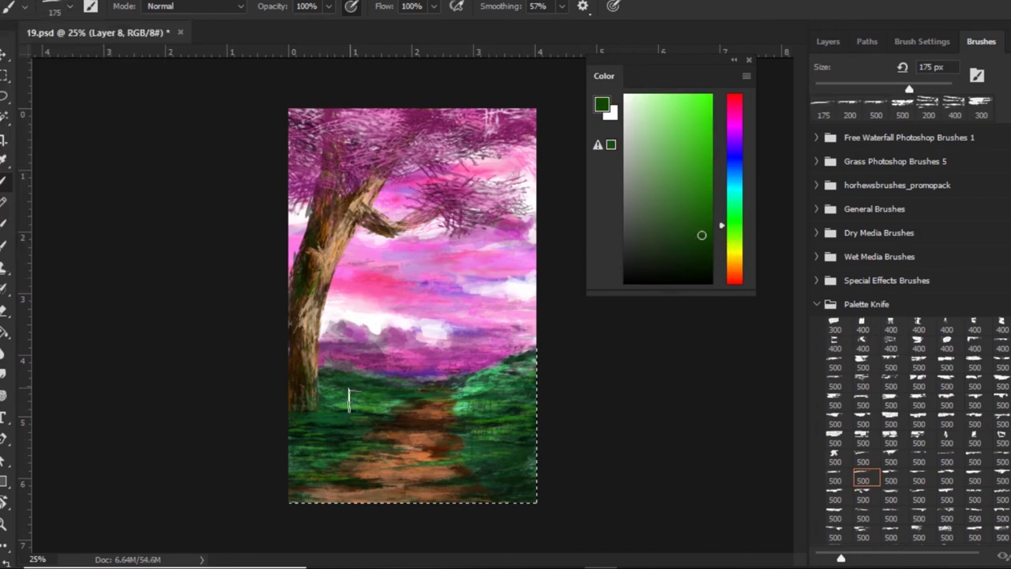
{"action": "left_click", "coordinate": [705, 271]}
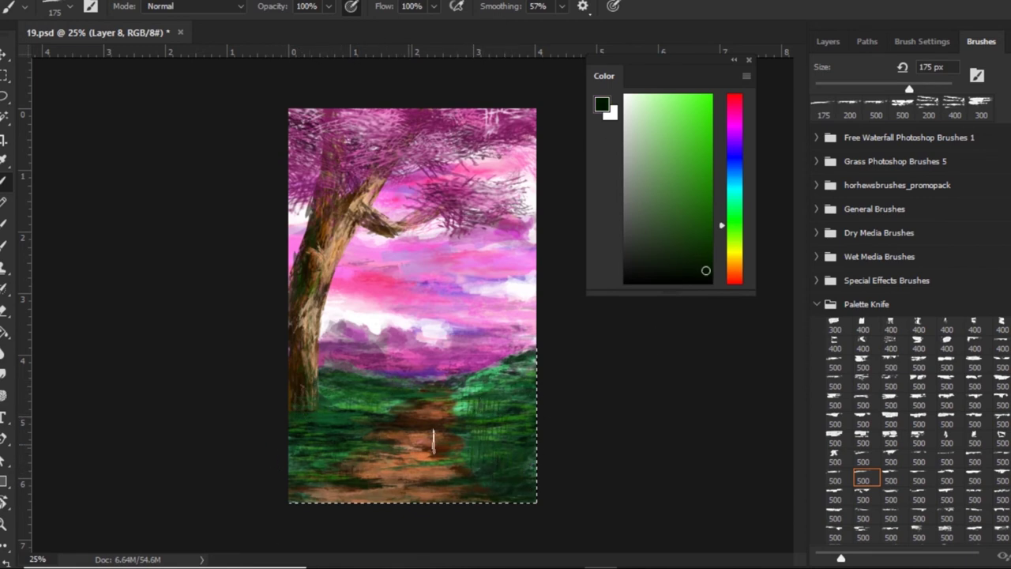
- At 90 px, work light, mid and dark greens into grass blades beside the path
{"action": "key", "text": "bracketleft"}
{"action": "key", "text": "bracketleft"}
{"action": "key", "text": "bracketleft"}
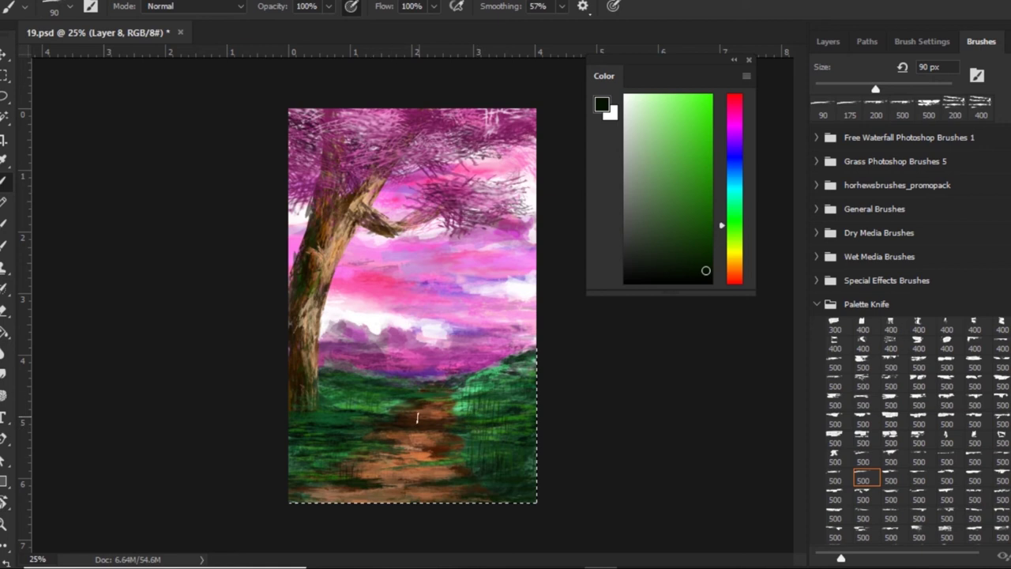
{"action": "left_click", "coordinate": [657, 141]}
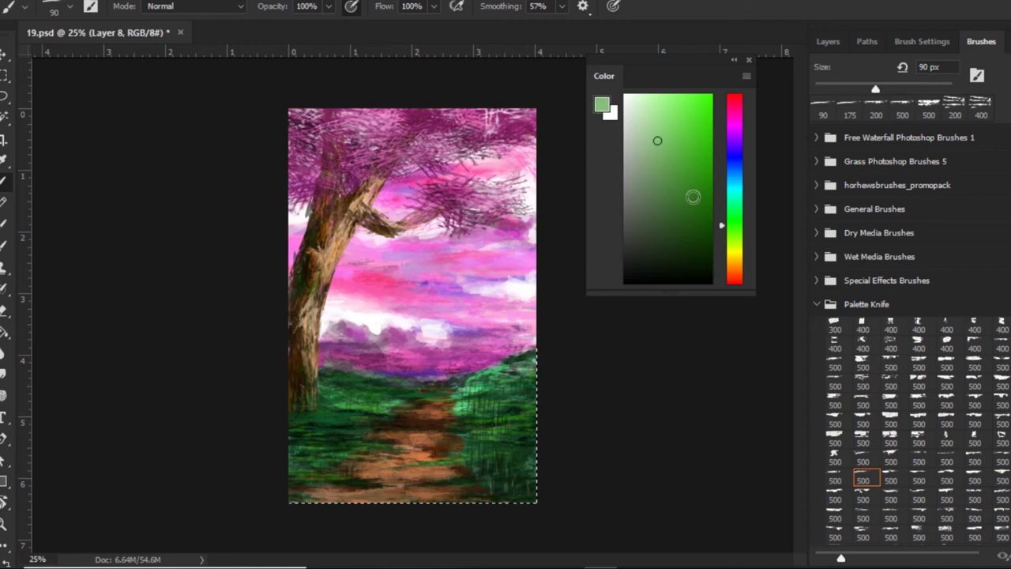
{"action": "left_click", "coordinate": [710, 259]}
{"action": "left_click_drag", "start_coordinate": [679, 155], "coordinate": [705, 173]}
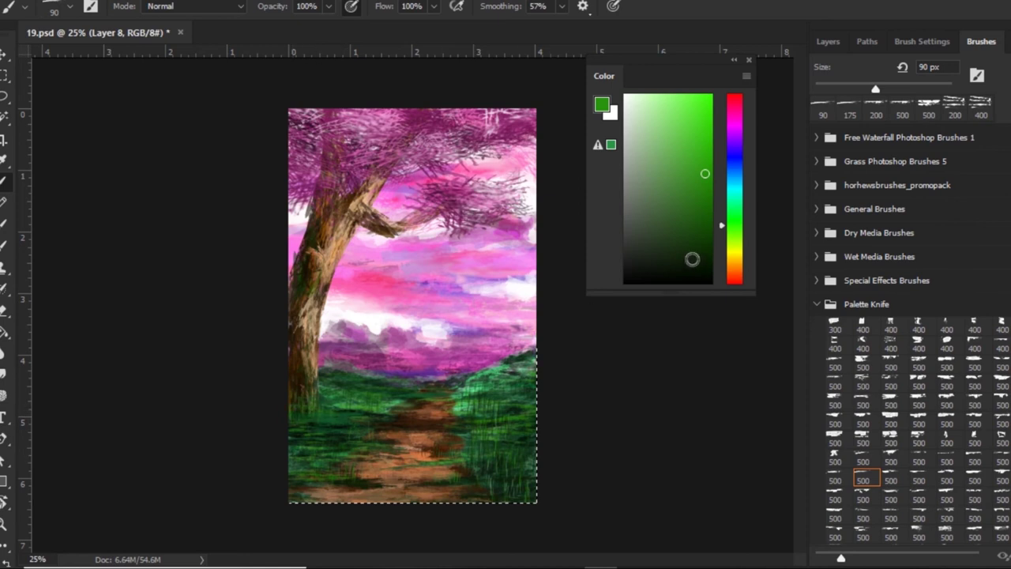
{"action": "left_click", "coordinate": [708, 240]}
{"action": "left_click", "coordinate": [658, 172]}
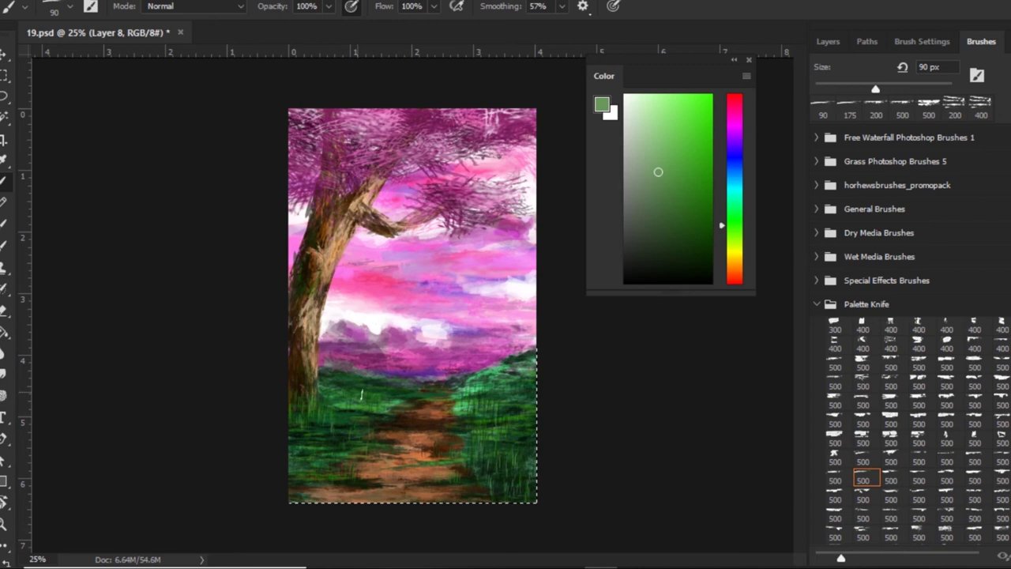
{"action": "key", "text": "e"}
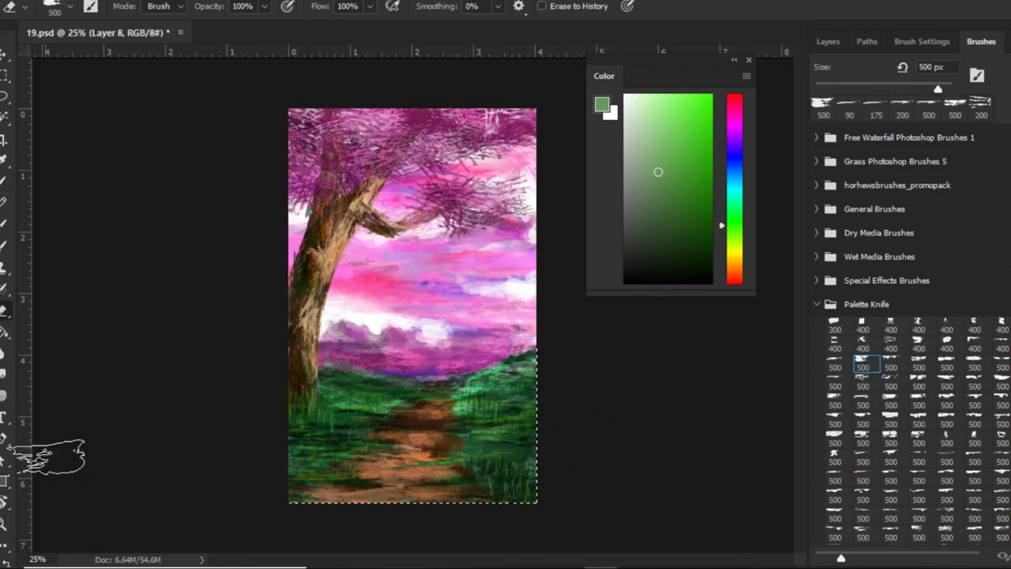
- Make Layer 4 active and sample the tree branch's dark brown
{"action": "key", "text": "b"}
{"action": "left_click", "coordinate": [830, 41]}
{"action": "left_click", "coordinate": [840, 270]}
{"action": "left_click", "coordinate": [402, 237], "text": "alt"}
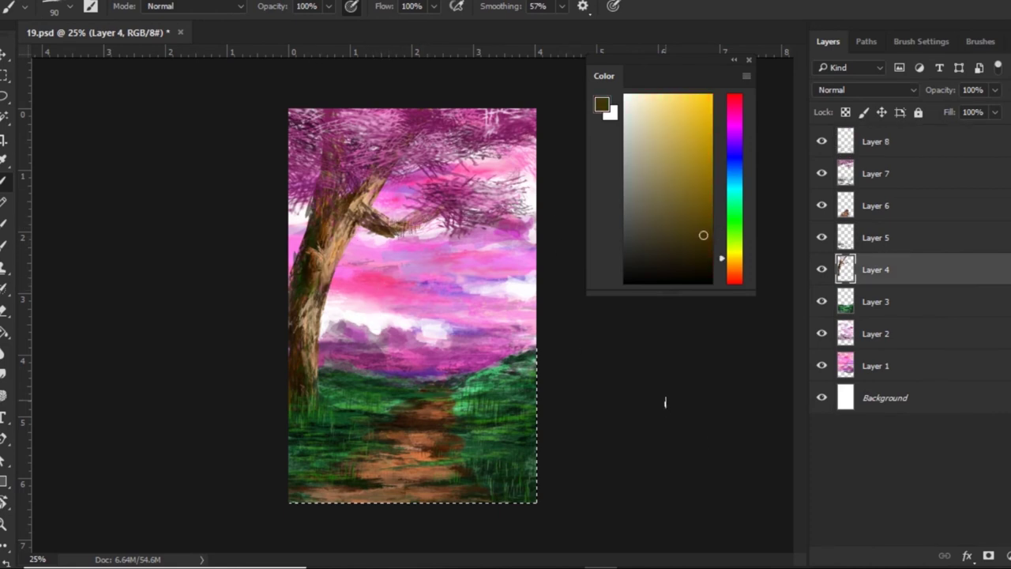
{"action": "left_click", "coordinate": [71, 8]}
{"action": "left_click", "coordinate": [421, 229]}
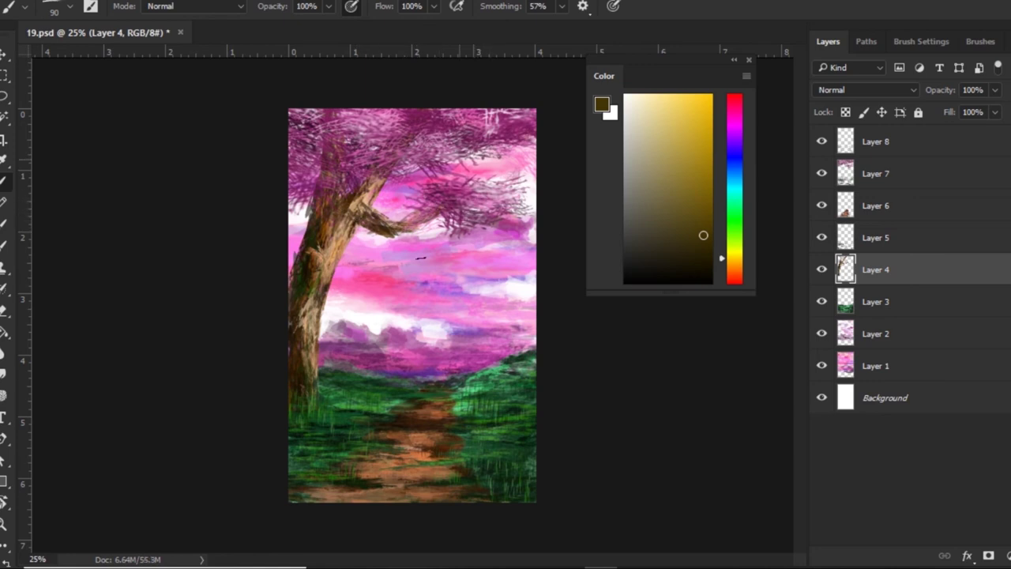
- Try olive and pale yellow tones, settle on a darker trunk brown, and add new Layer 9
{"action": "left_click", "coordinate": [457, 193], "text": "alt"}
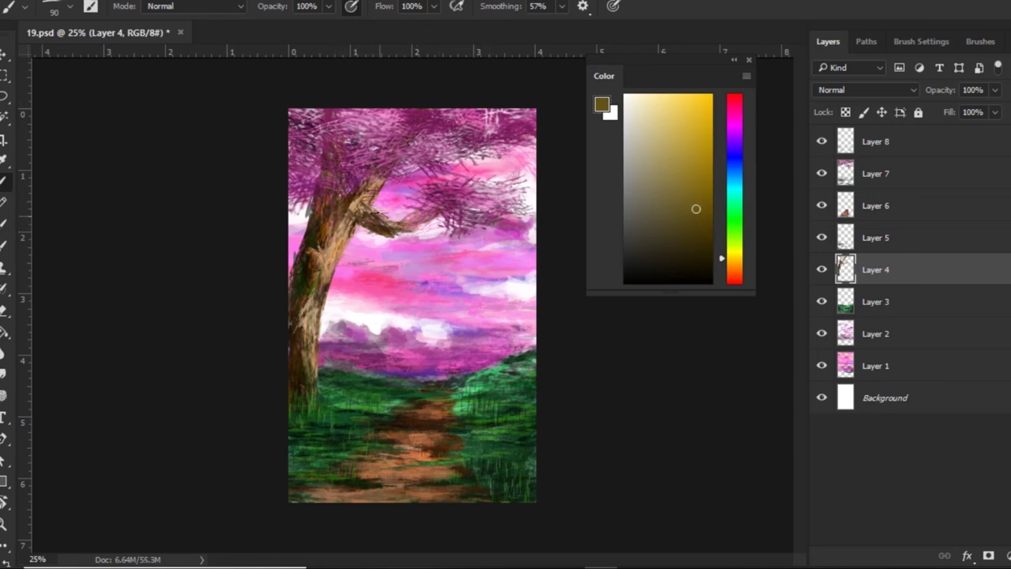
{"action": "left_click", "coordinate": [692, 117]}
{"action": "left_click_drag", "start_coordinate": [692, 118], "coordinate": [656, 95]}
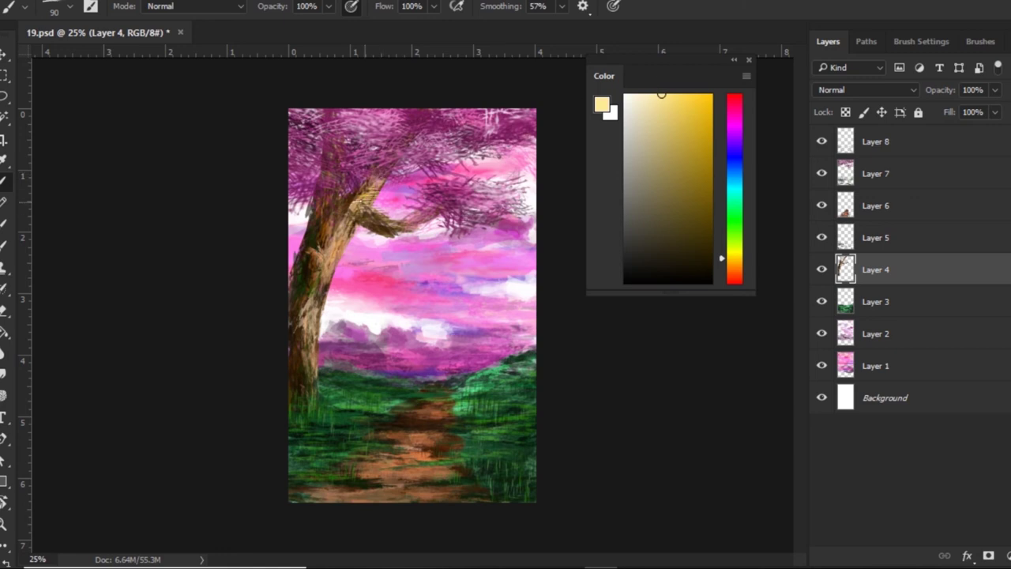
{"action": "left_click", "coordinate": [332, 289], "text": "alt"}
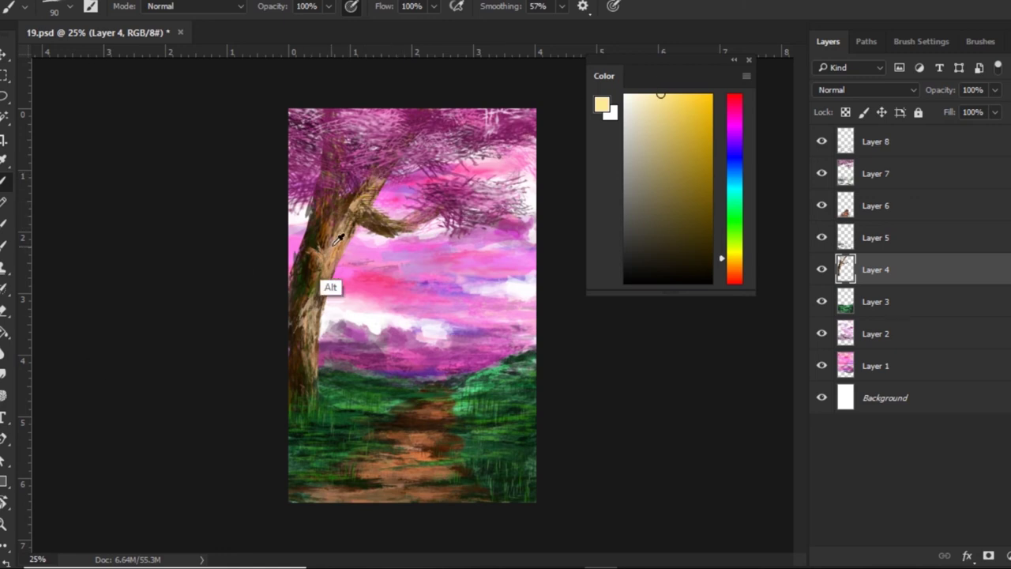
{"action": "left_click", "coordinate": [705, 264]}
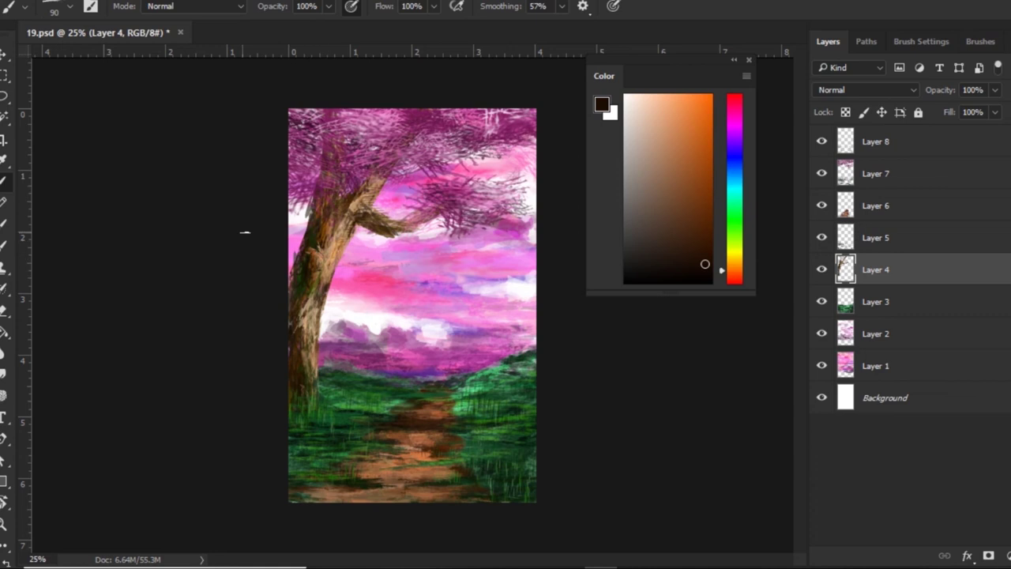
{"action": "key", "text": "alt+period"}
{"action": "key", "text": "ctrl+shift+alt+n"}
- Choose a 400 px Palette Knife brush with pale pink, sized down to 125 px
{"action": "left_click", "coordinate": [980, 41]}
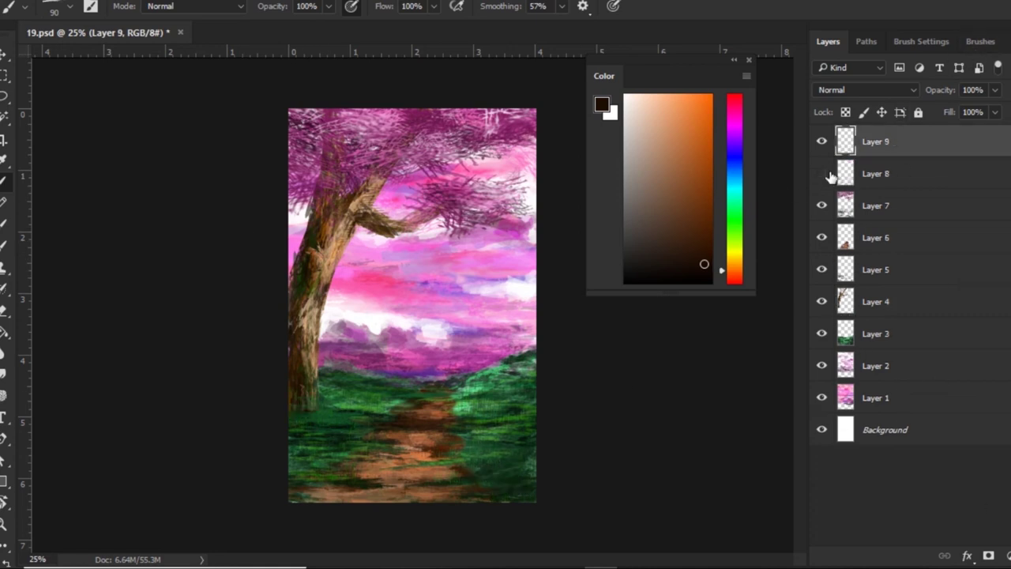
{"action": "left_click", "coordinate": [946, 326]}
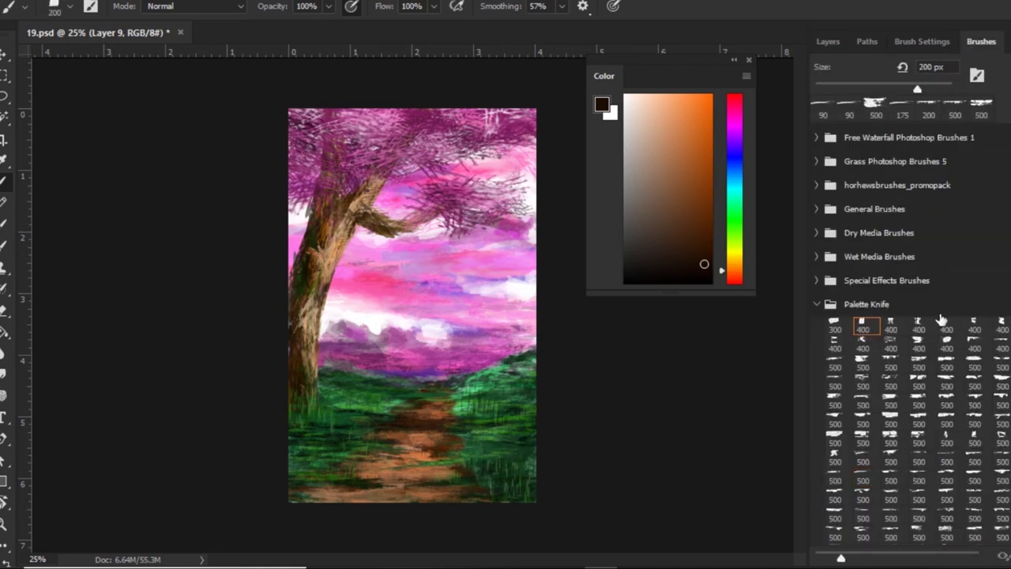
{"action": "left_click", "coordinate": [642, 111]}
{"action": "left_click", "coordinate": [735, 111]}
{"action": "left_click", "coordinate": [637, 98]}
{"action": "key", "text": "bracketleft"}
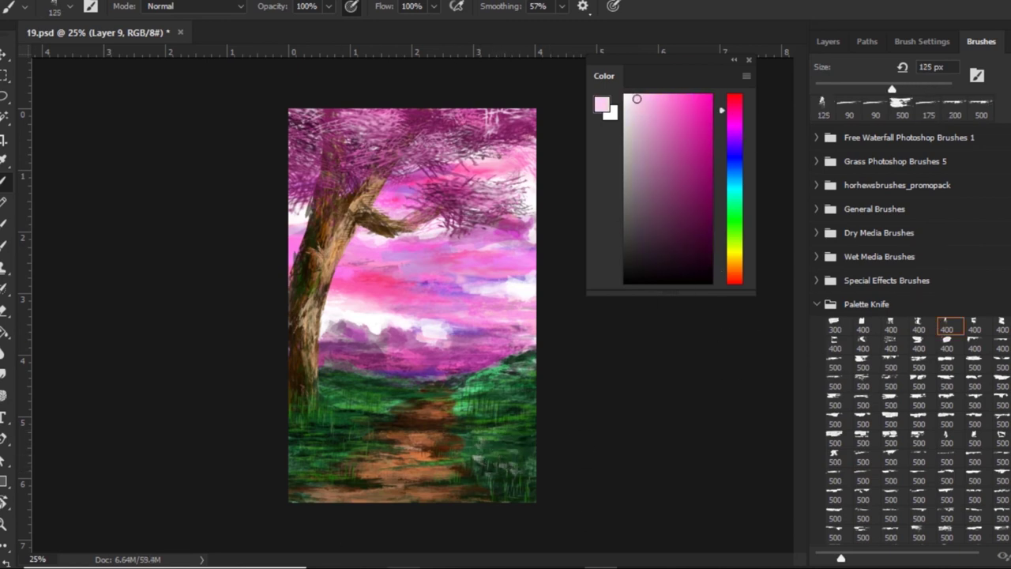
- Switch to the Soft Round brush and dab saturated pink and white flowers over the grass
{"action": "left_click", "coordinate": [69, 7]}
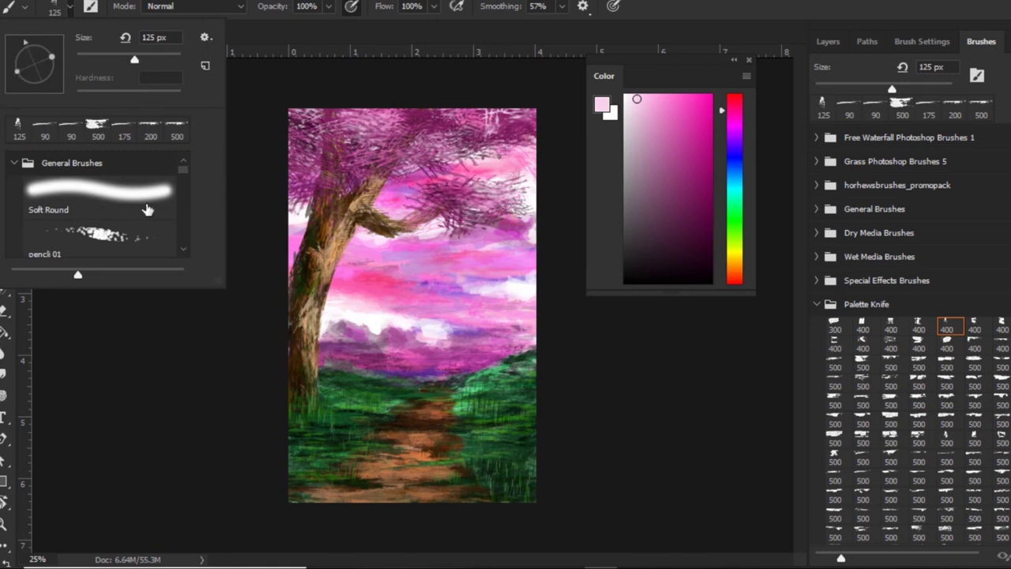
{"action": "left_click", "coordinate": [147, 209]}
{"action": "left_click", "coordinate": [600, 418]}
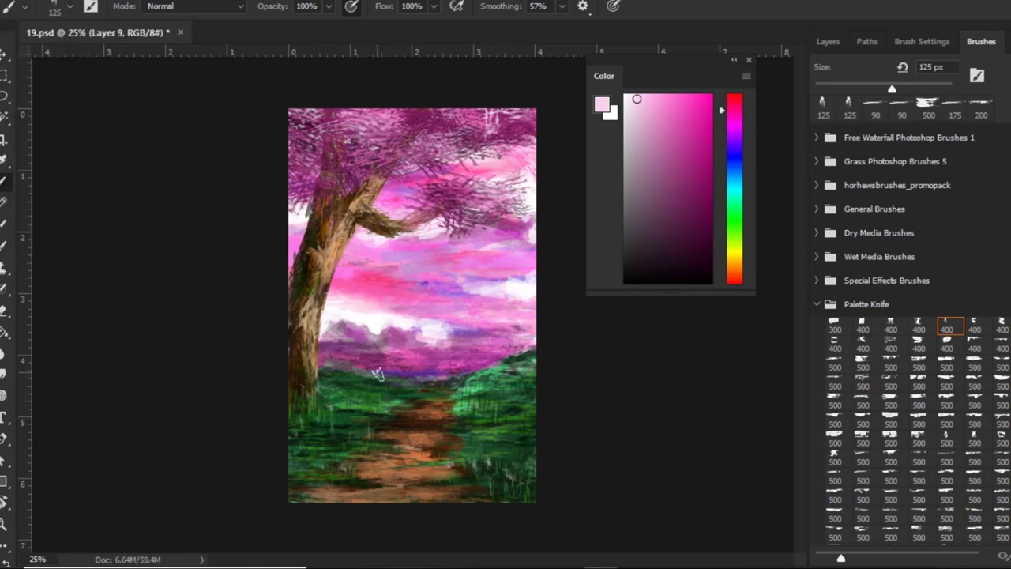
{"action": "left_click", "coordinate": [707, 96]}
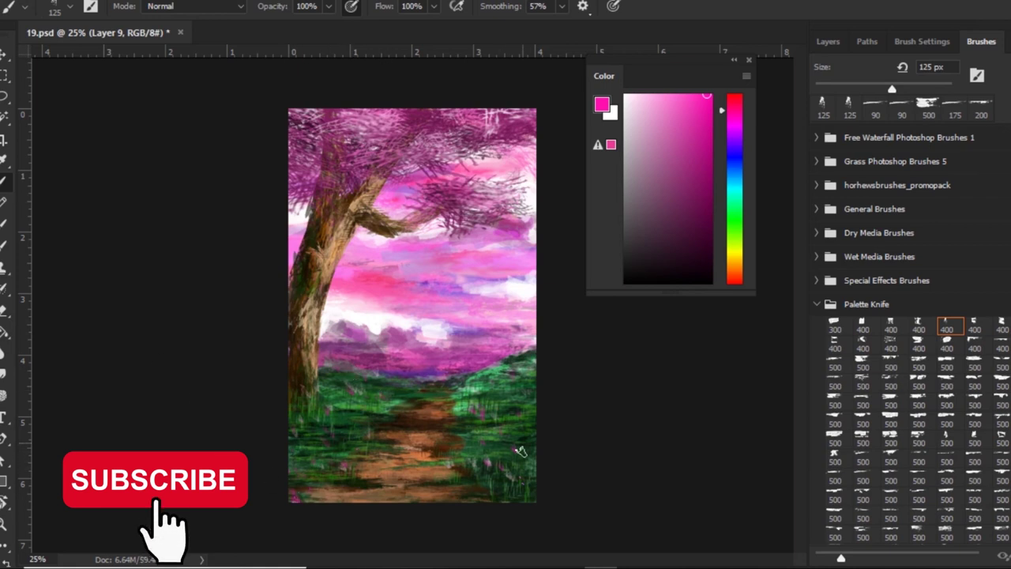
{"action": "left_click", "coordinate": [514, 246], "text": "alt"}
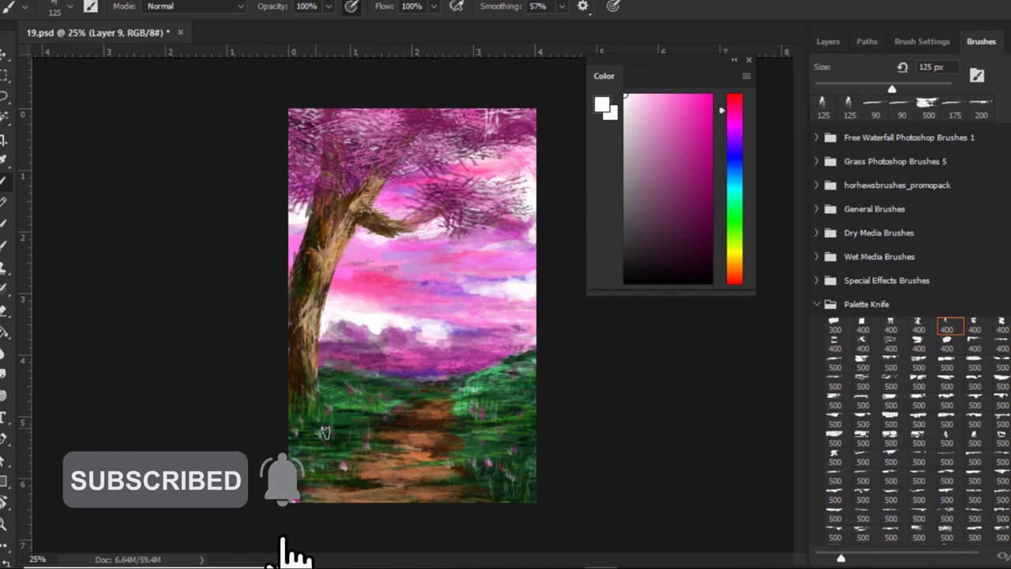
{"action": "left_click", "coordinate": [485, 460], "text": "alt"}
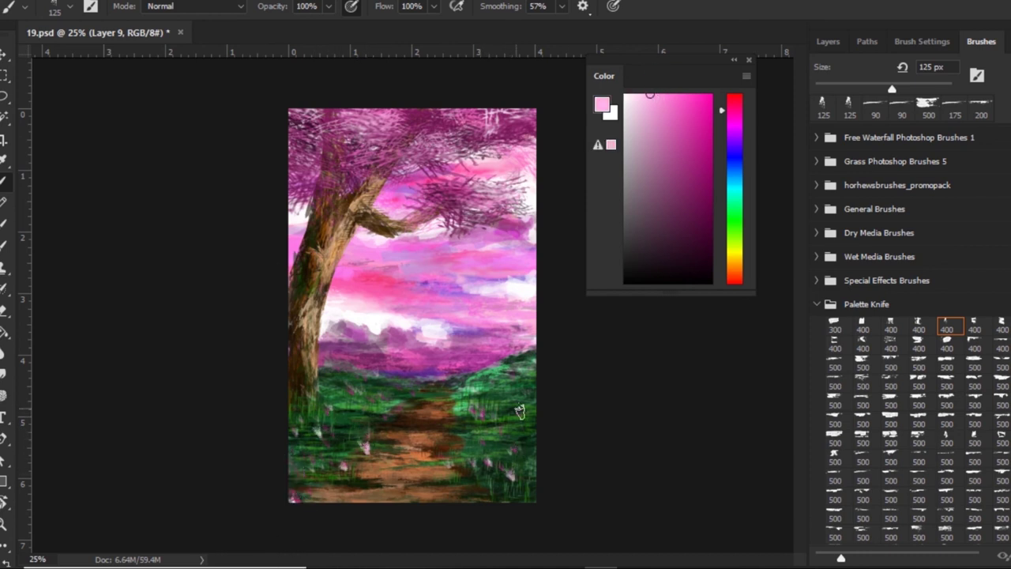
{"action": "left_click", "coordinate": [705, 88]}
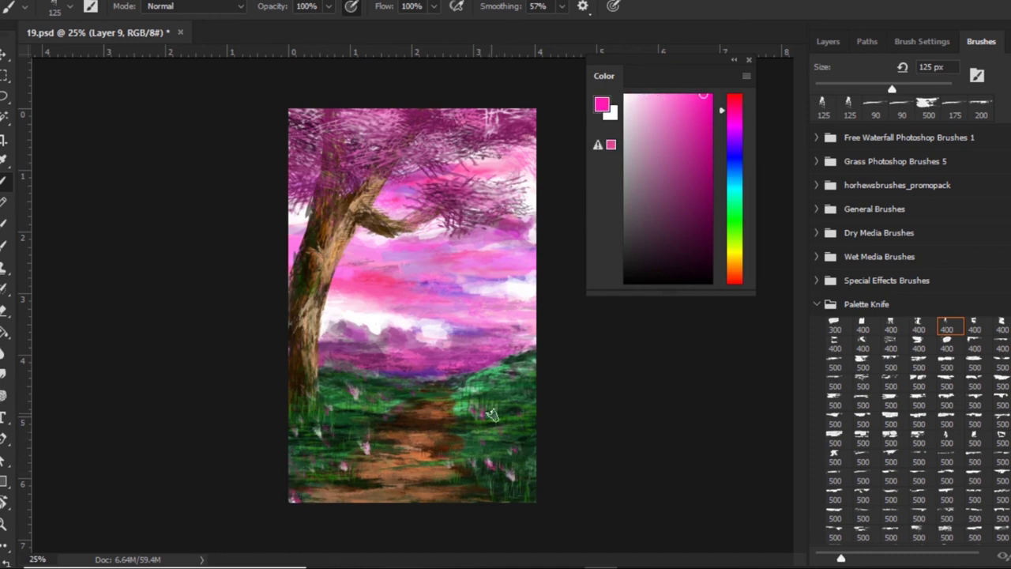
{"action": "key", "text": "e"}
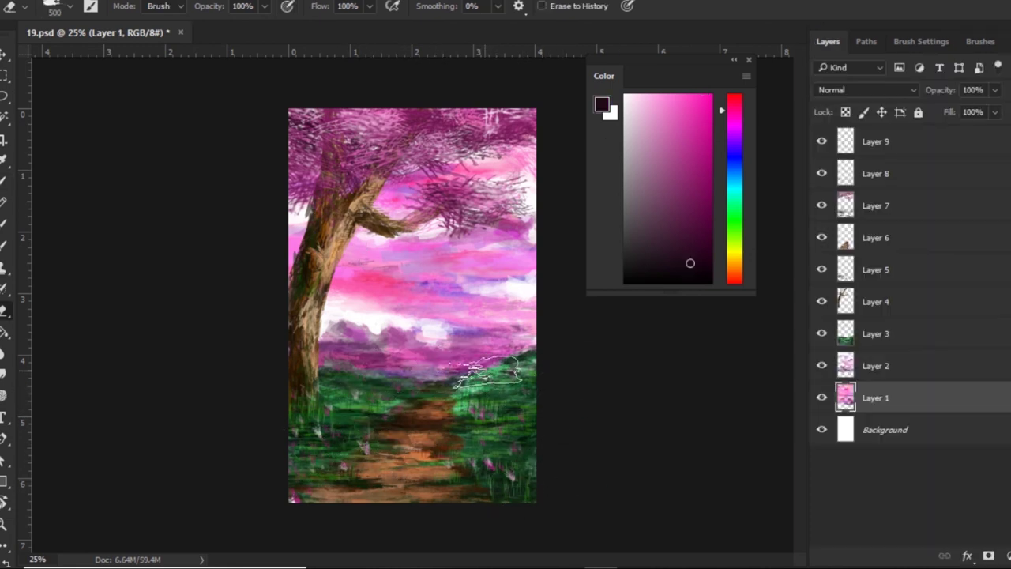
- Darken the purple hills behind the path with a 200 px Palette Knife brush
{"action": "key", "text": "b"}
{"action": "left_click", "coordinate": [980, 41]}
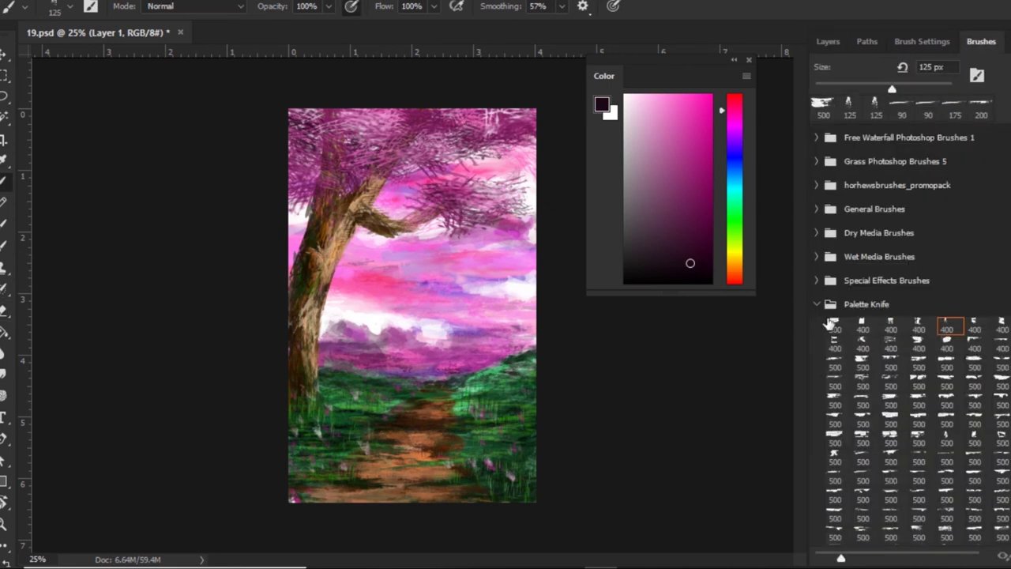
{"action": "left_click", "coordinate": [838, 401]}
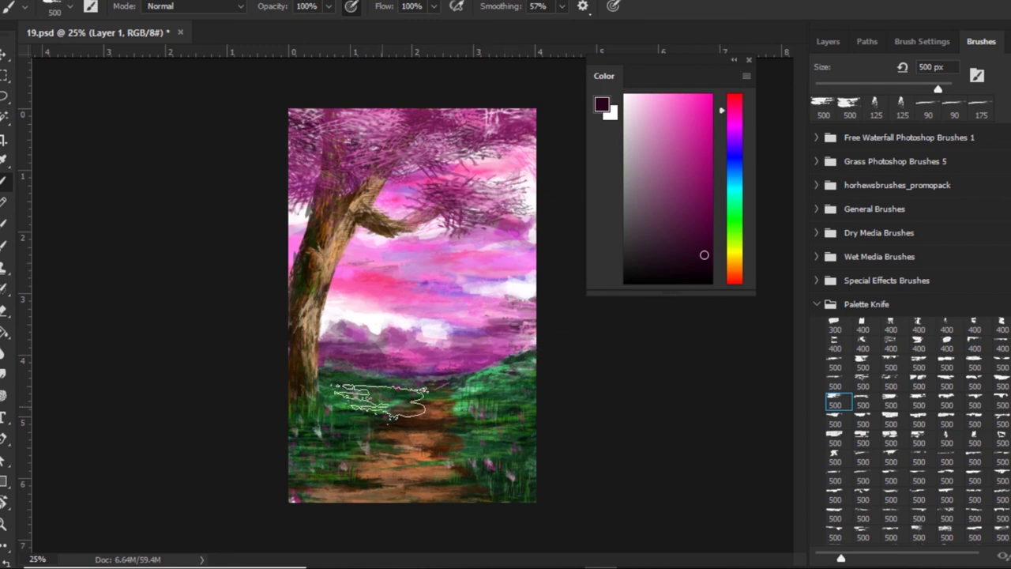
{"action": "key", "text": "bracketleft"}
{"action": "key", "text": "bracketleft"}
{"action": "key", "text": "bracketleft"}
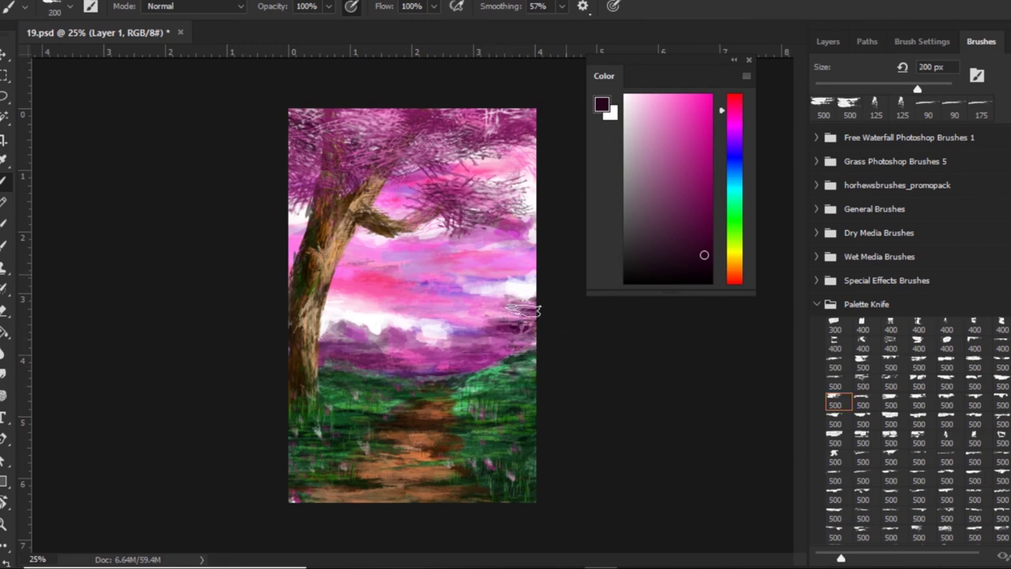
{"action": "left_click_drag", "start_coordinate": [521, 309], "coordinate": [507, 345]}
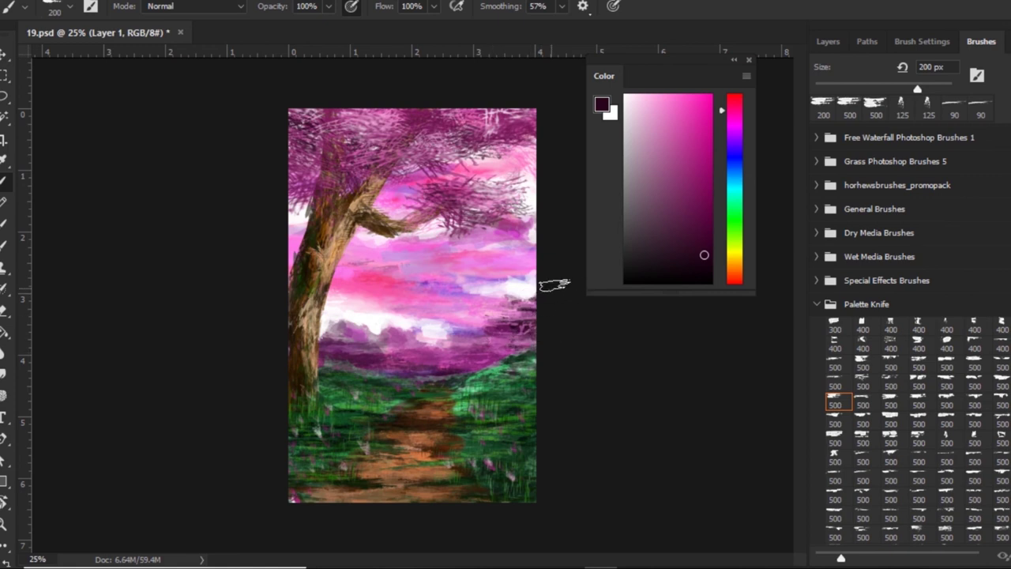
- Sample and fine-tune a dark purple paint colour
{"action": "left_click", "coordinate": [483, 371], "text": "alt"}
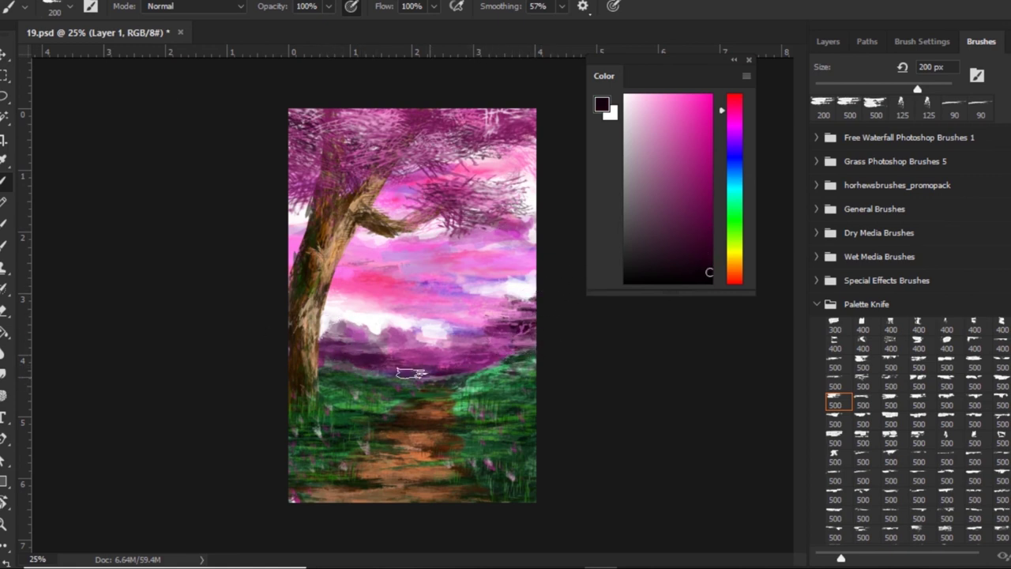
{"action": "left_click", "coordinate": [527, 371], "text": "alt"}
{"action": "left_click", "coordinate": [452, 356], "text": "alt"}
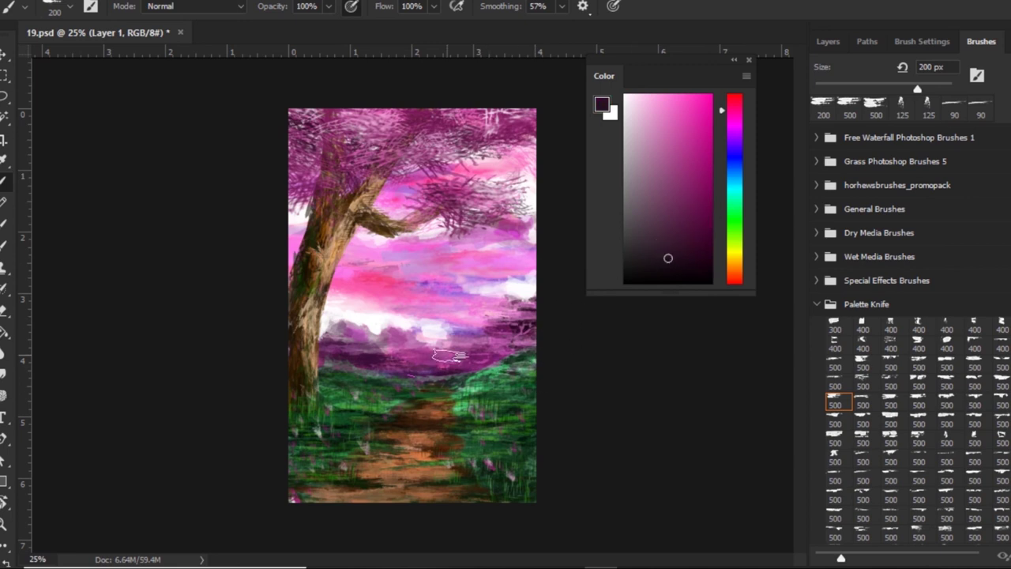
{"action": "left_click", "coordinate": [698, 256]}
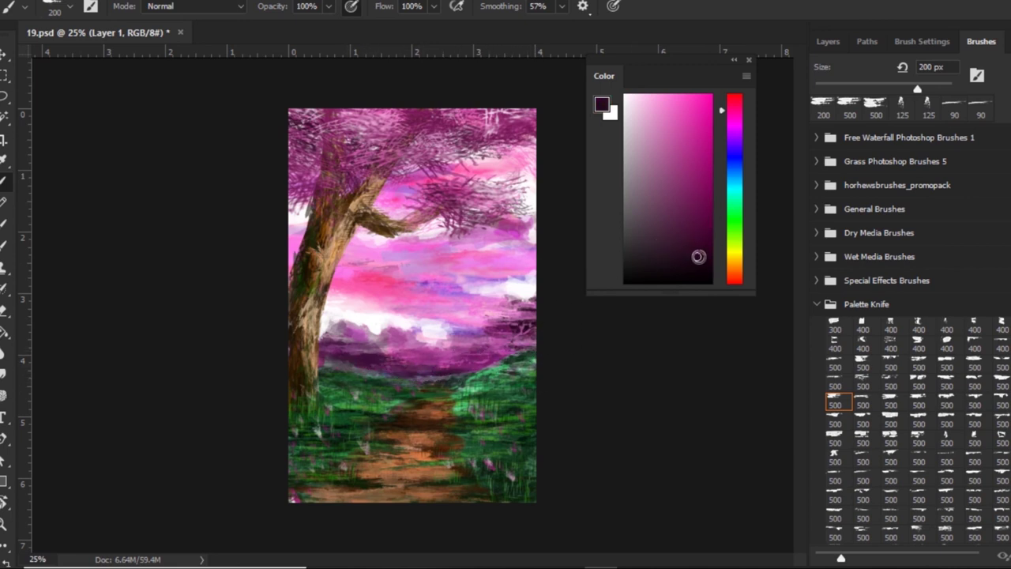
{"action": "left_click_drag", "start_coordinate": [698, 255], "coordinate": [710, 257]}
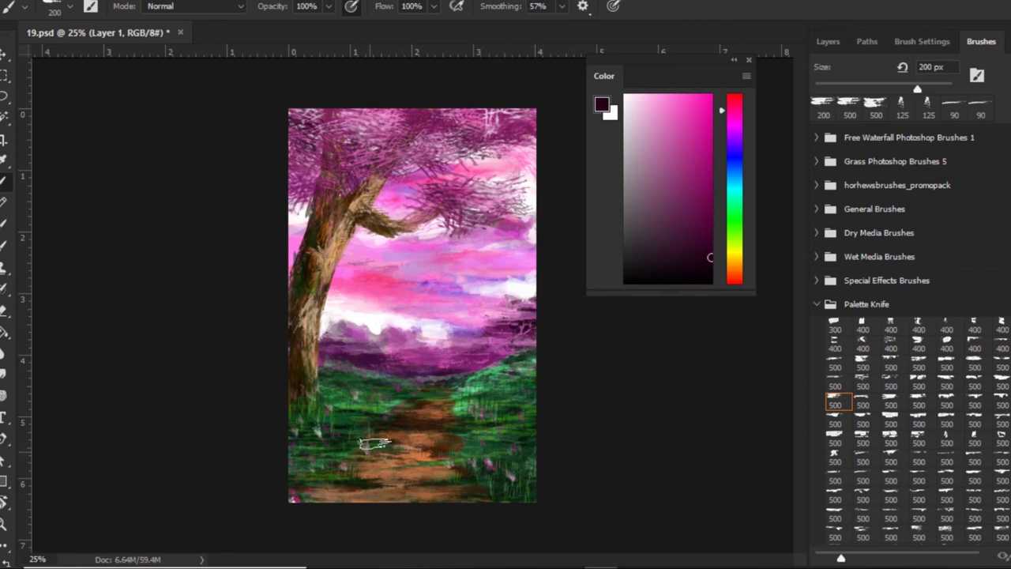
- Switch to a smaller eraser and step through Layers 3, 8 and 7
{"action": "key", "text": "e"}
{"action": "key", "text": "F7"}
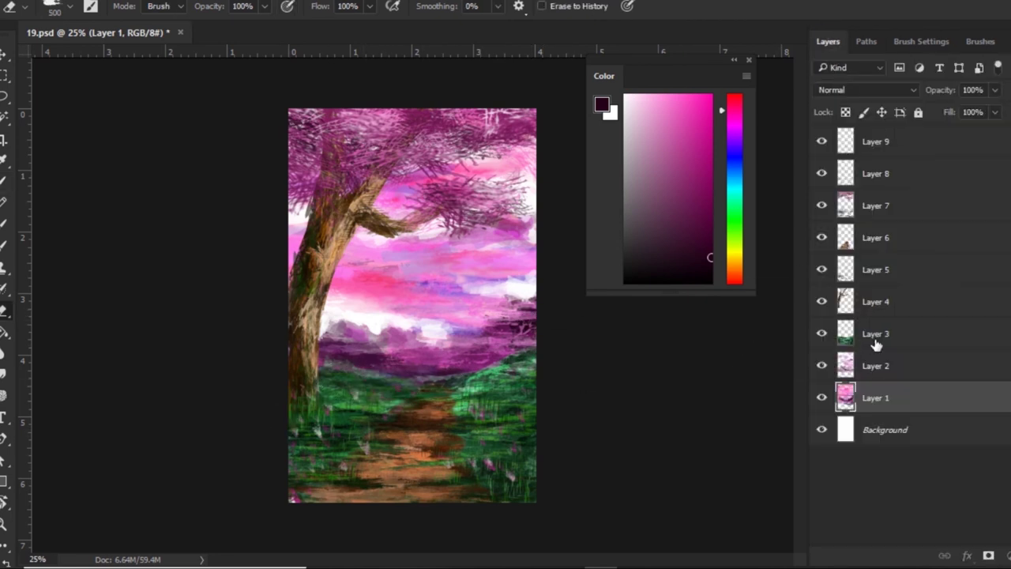
{"action": "left_click", "coordinate": [876, 341]}
{"action": "key", "text": "bracketleft"}
{"action": "key", "text": "bracketleft"}
{"action": "key", "text": "bracketleft"}
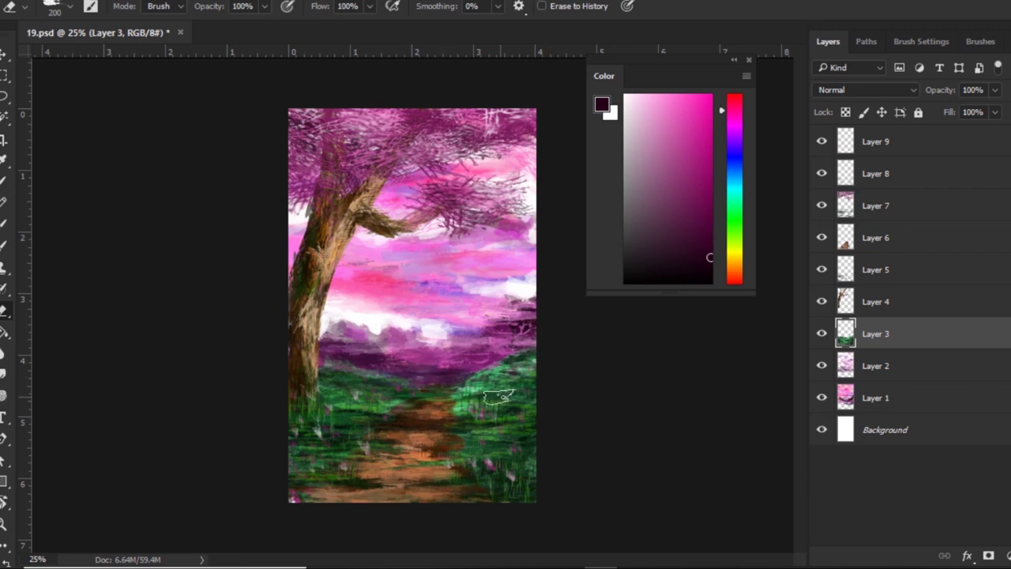
{"action": "left_click", "coordinate": [962, 174]}
{"action": "left_click", "coordinate": [934, 205]}
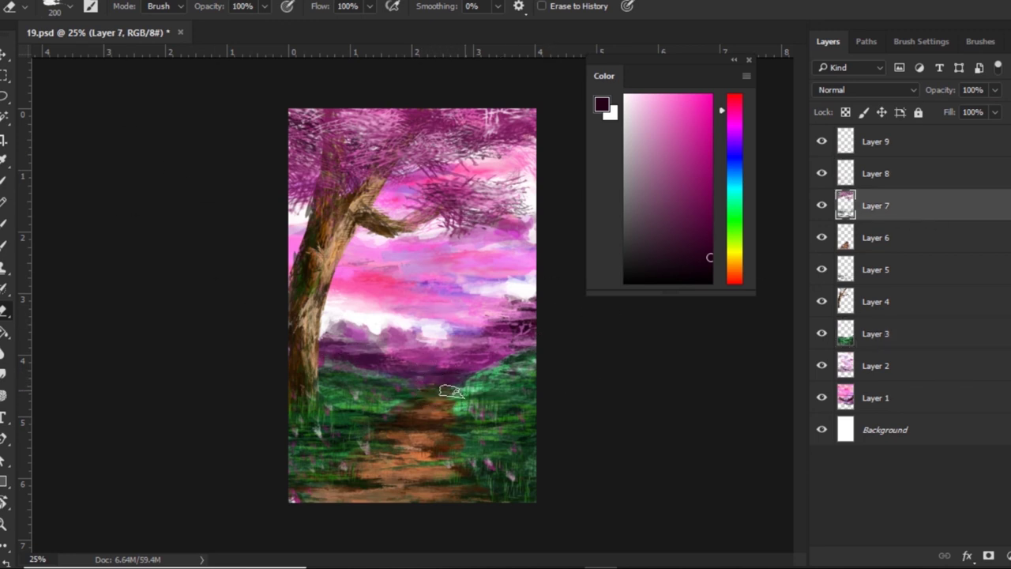
- Choose a Flower_set_volume_2 flower tip and make a new empty Layer 10 the working layer
{"action": "left_click", "coordinate": [980, 41]}
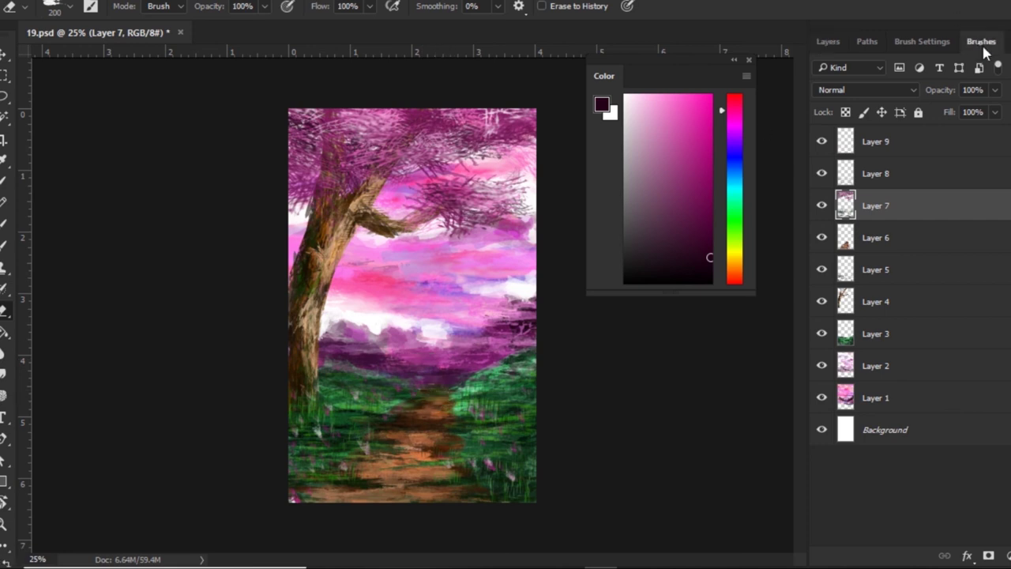
{"action": "scroll", "coordinate": [909, 316], "scroll_direction": "up", "scroll_amount": 3}
{"action": "scroll", "coordinate": [978, 385], "scroll_direction": "down", "scroll_amount": 3}
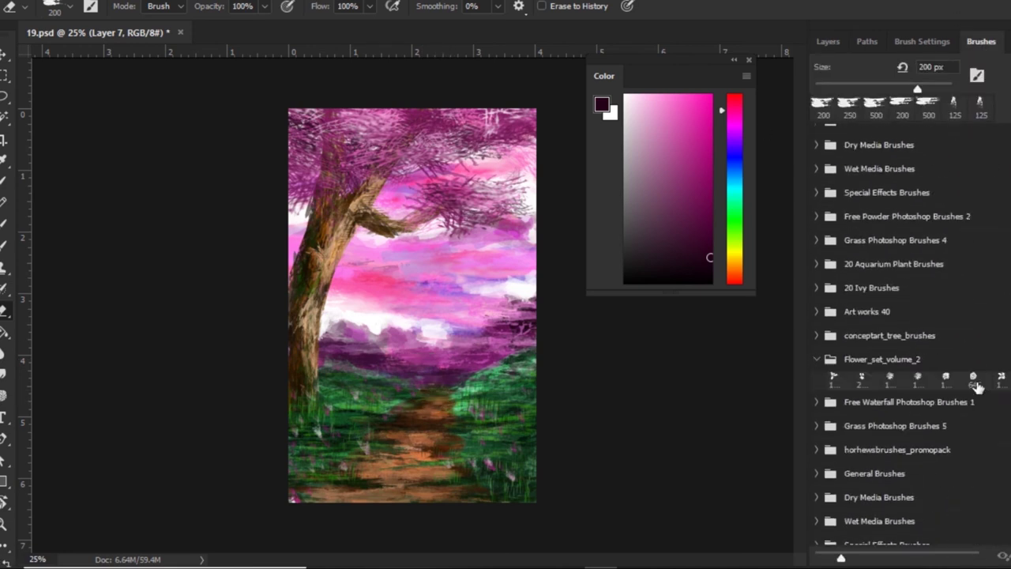
{"action": "left_click", "coordinate": [888, 378]}
{"action": "left_click", "coordinate": [828, 41]}
{"action": "left_click", "coordinate": [908, 141]}
{"action": "left_click", "coordinate": [988, 555]}
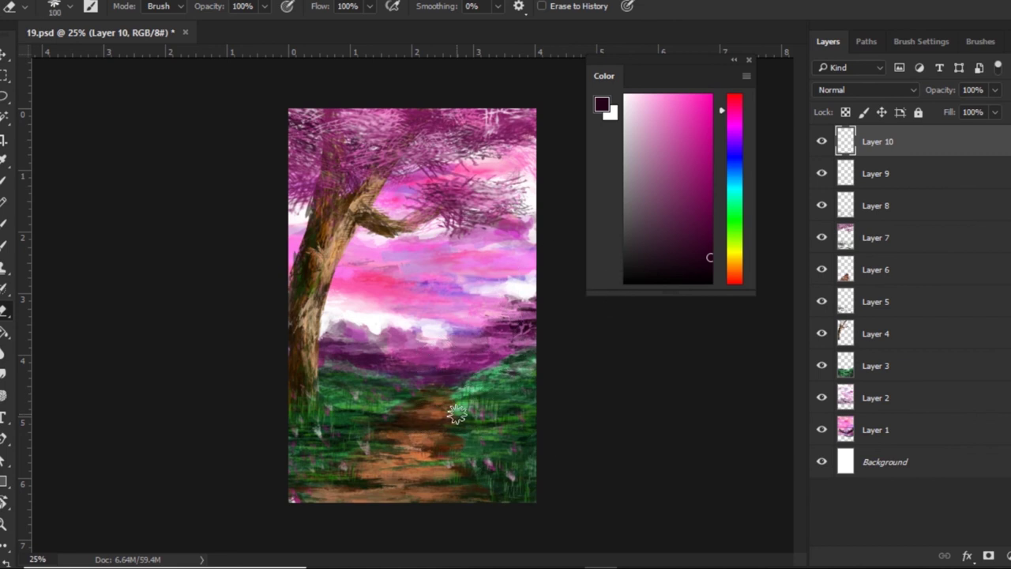
- Set white with the flower-tip Brush, test a light dab on the grass, then undo it
{"action": "left_click", "coordinate": [389, 305], "text": "alt"}
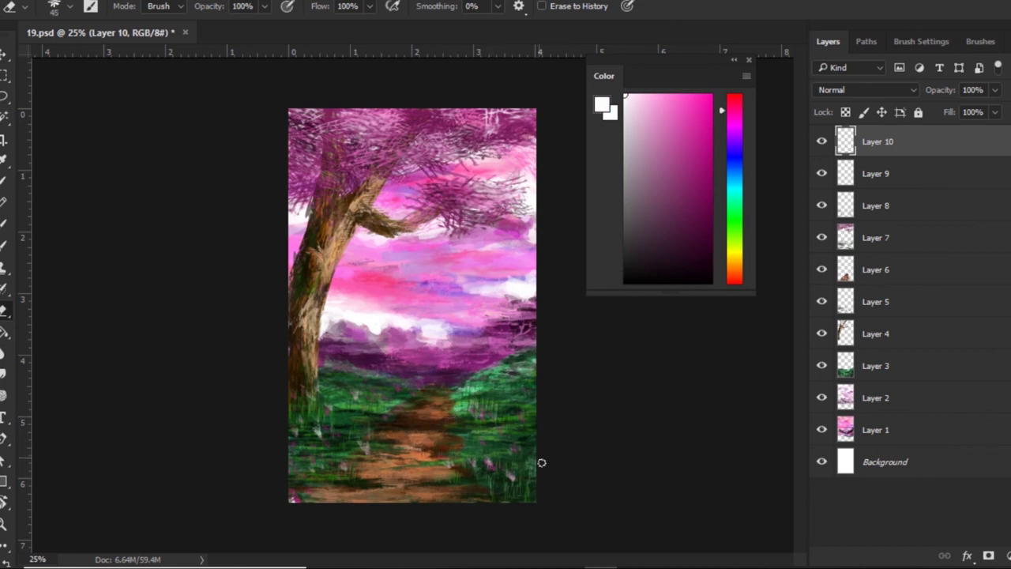
{"action": "key", "text": "b"}
{"action": "left_click", "coordinate": [980, 41]}
{"action": "left_click", "coordinate": [848, 103]}
{"action": "left_click_drag", "start_coordinate": [490, 457], "coordinate": [529, 443]}
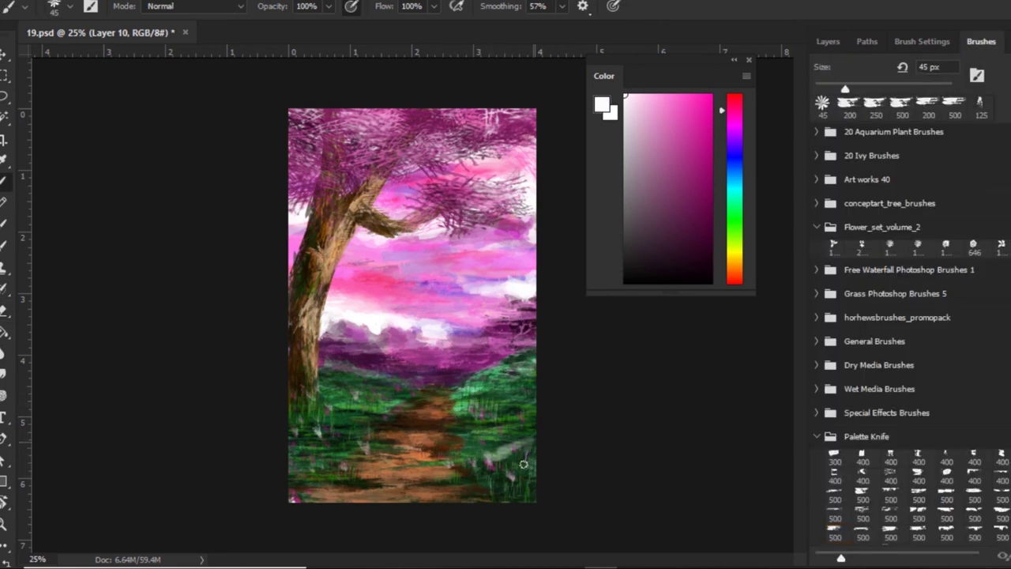
{"action": "key", "text": "ctrl+z"}
- Dab light flowers onto the grass, saving and undoing a stray white canopy stroke
{"action": "right_click", "coordinate": [528, 437]}
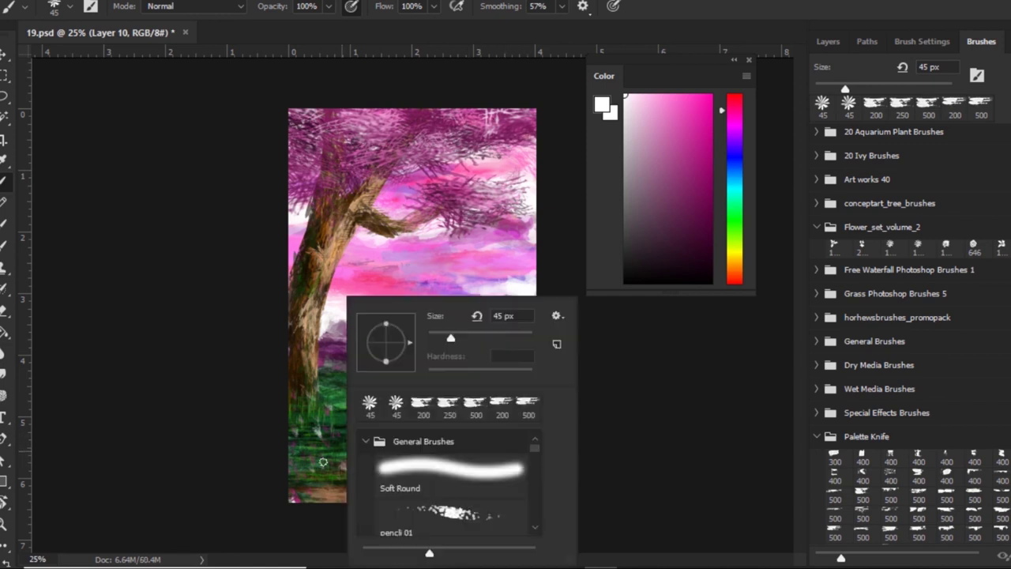
{"action": "left_click_drag", "start_coordinate": [363, 397], "coordinate": [333, 390]}
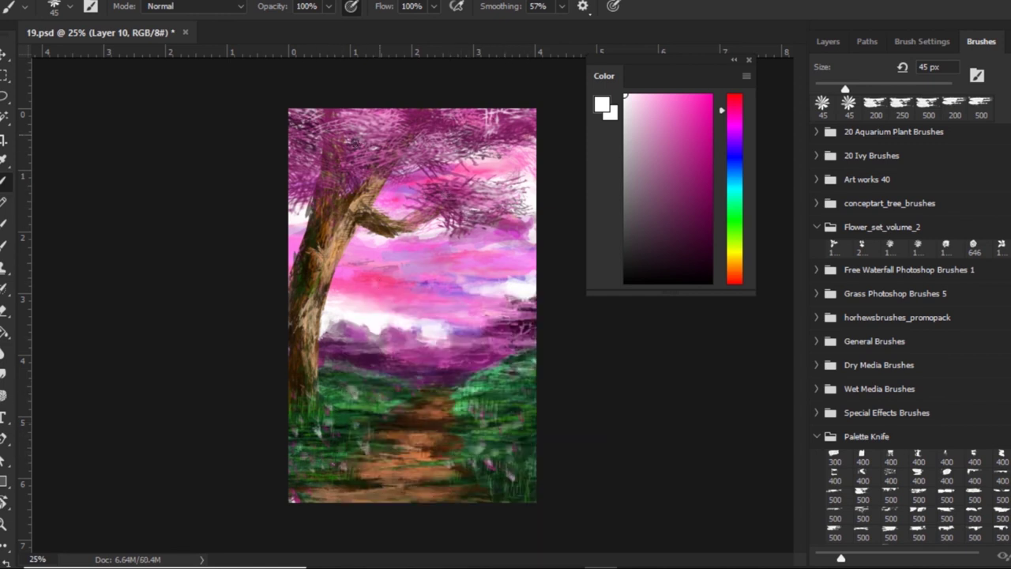
{"action": "left_click_drag", "start_coordinate": [378, 135], "coordinate": [373, 166]}
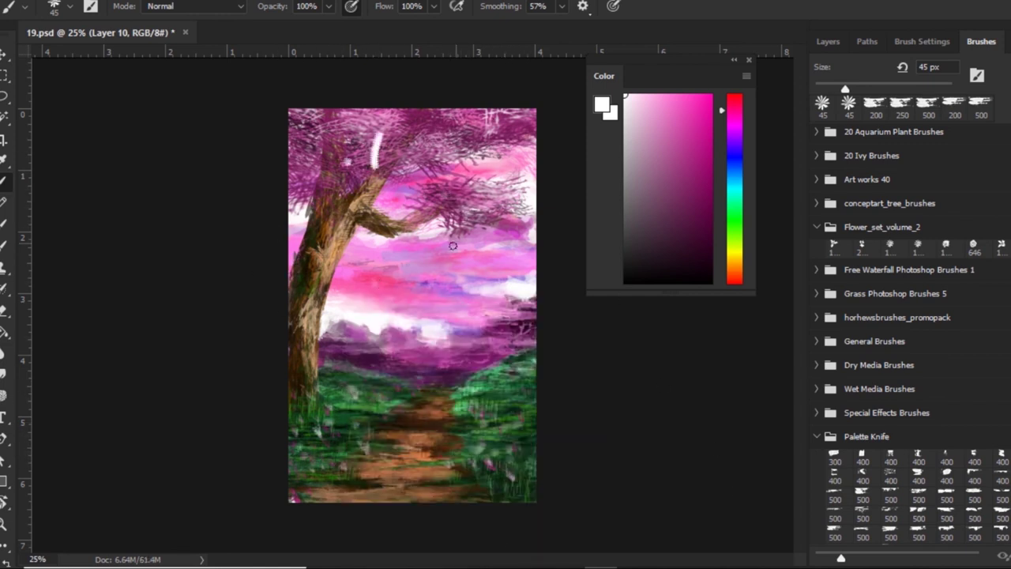
{"action": "key", "text": "ctrl+s"}
{"action": "key", "text": "ctrl+z"}
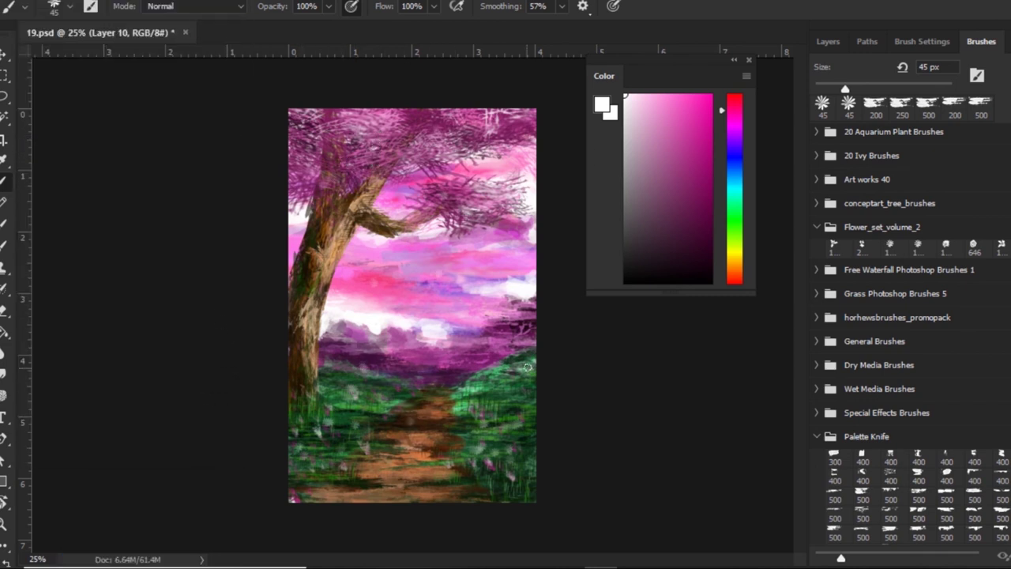
- Return to white and stamp flowers in the lower-left and right grass plus a sky petal
{"action": "left_click", "coordinate": [650, 94]}
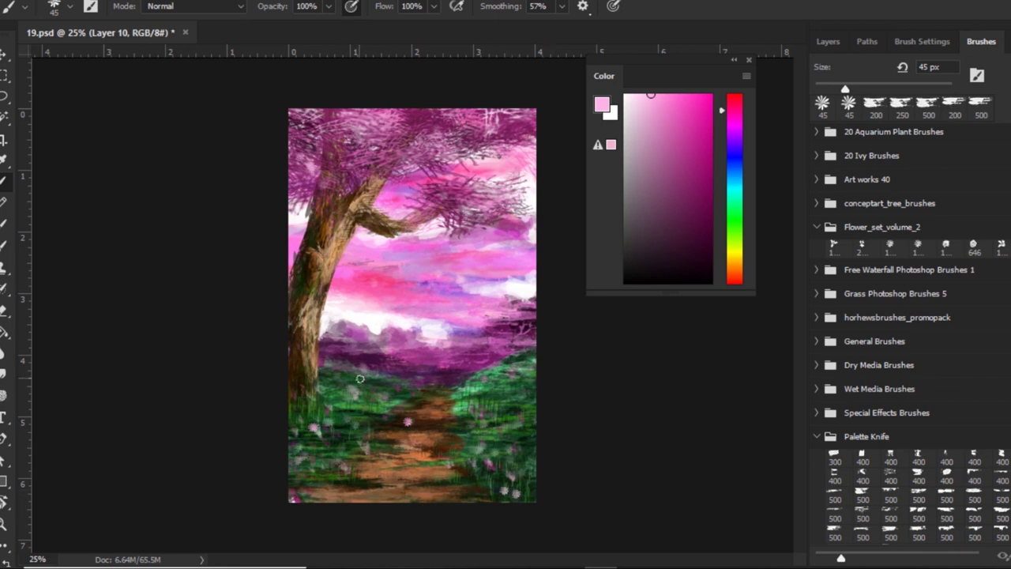
{"action": "left_click_drag", "start_coordinate": [632, 99], "coordinate": [495, 56]}
{"action": "left_click_drag", "start_coordinate": [298, 465], "coordinate": [334, 447]}
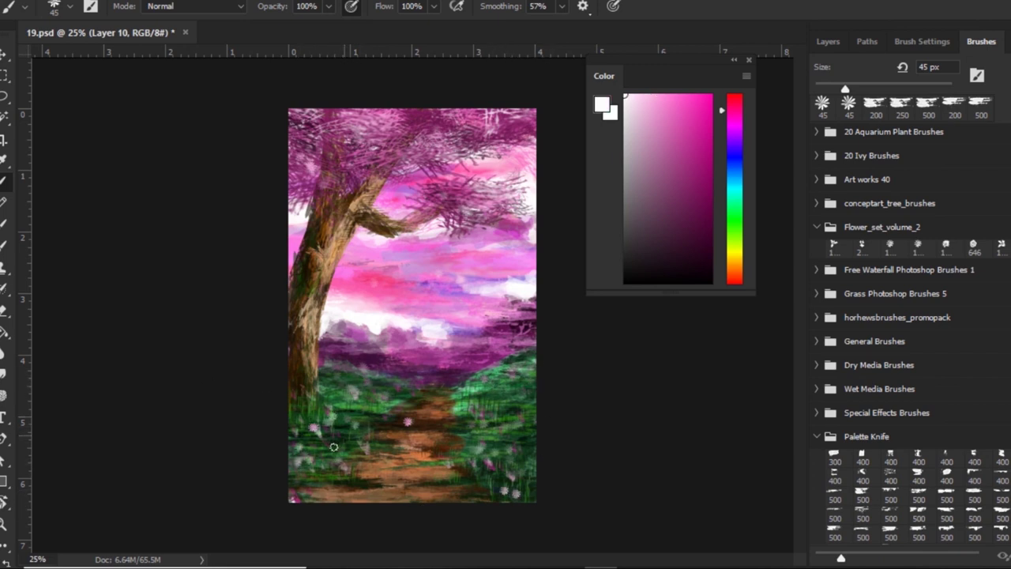
{"action": "left_click", "coordinate": [481, 330]}
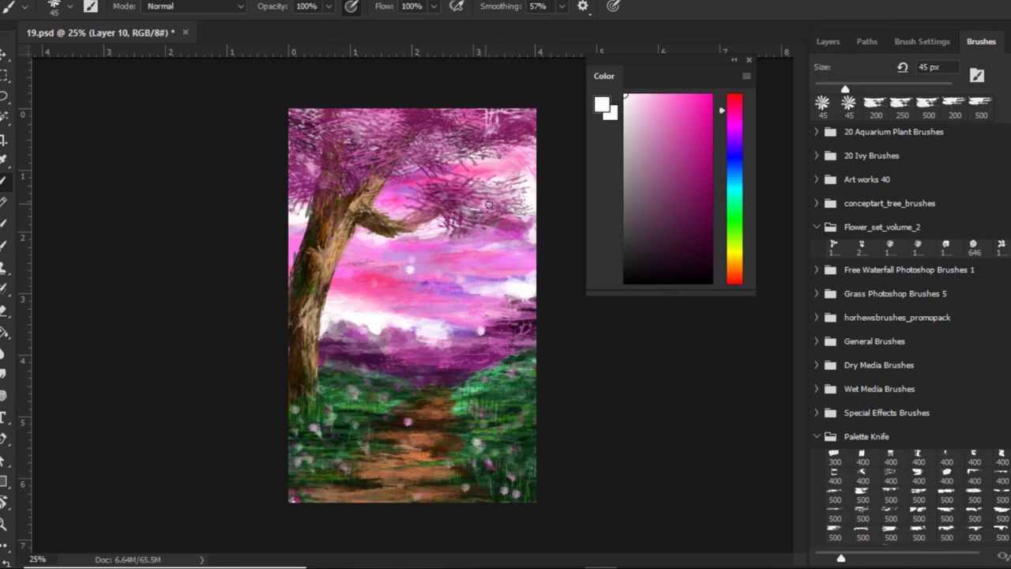
{"action": "left_click", "coordinate": [531, 390]}
{"action": "left_click", "coordinate": [519, 455]}
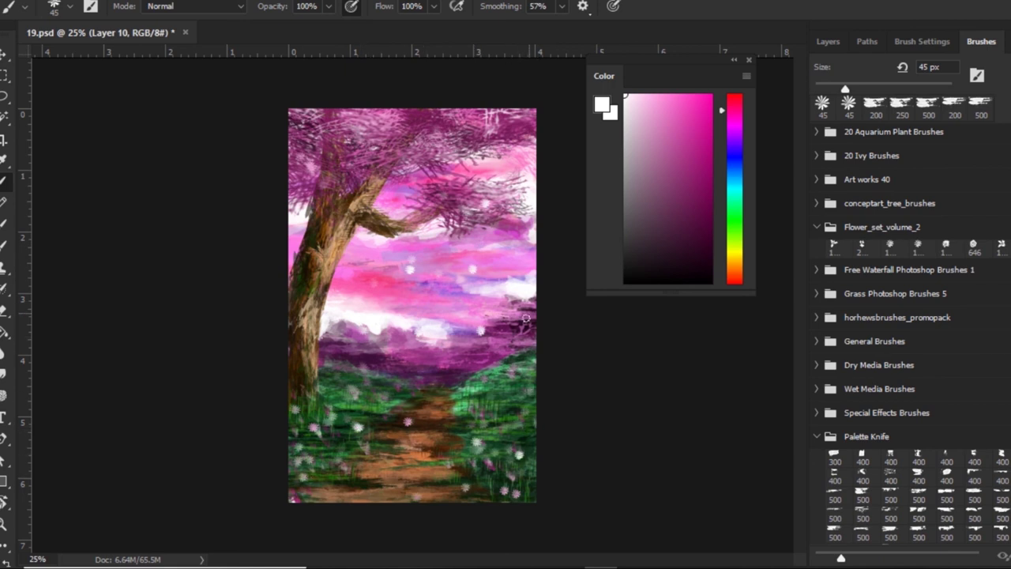
- Dot a faint grass flower and white blossoms across the tree foliage, then choose light pink and the Eraser
{"action": "left_click", "coordinate": [383, 393]}
{"action": "left_click", "coordinate": [301, 170]}
{"action": "left_click", "coordinate": [337, 184]}
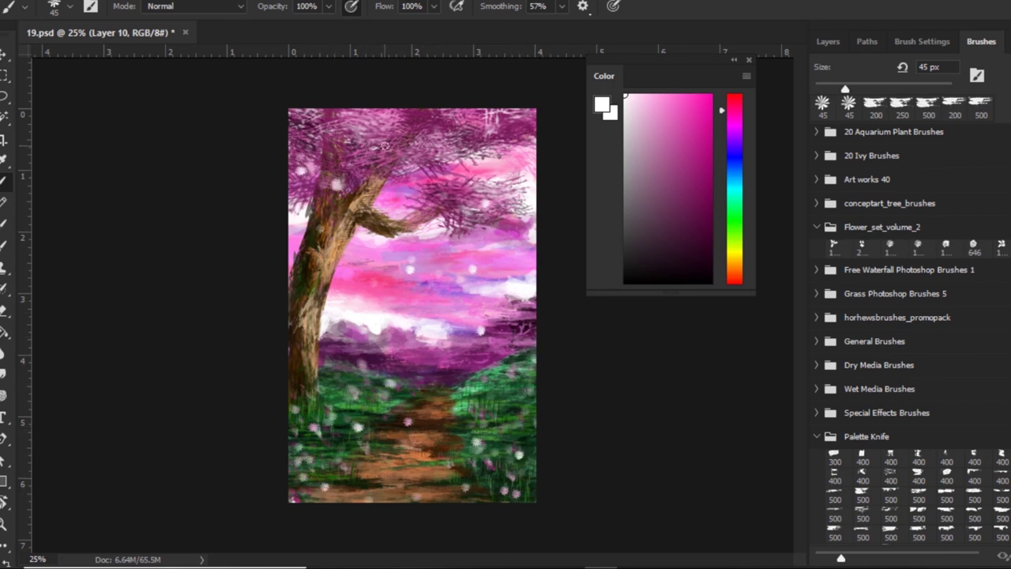
{"action": "left_click", "coordinate": [354, 159]}
{"action": "left_click", "coordinate": [382, 143]}
{"action": "left_click", "coordinate": [490, 187], "text": "alt"}
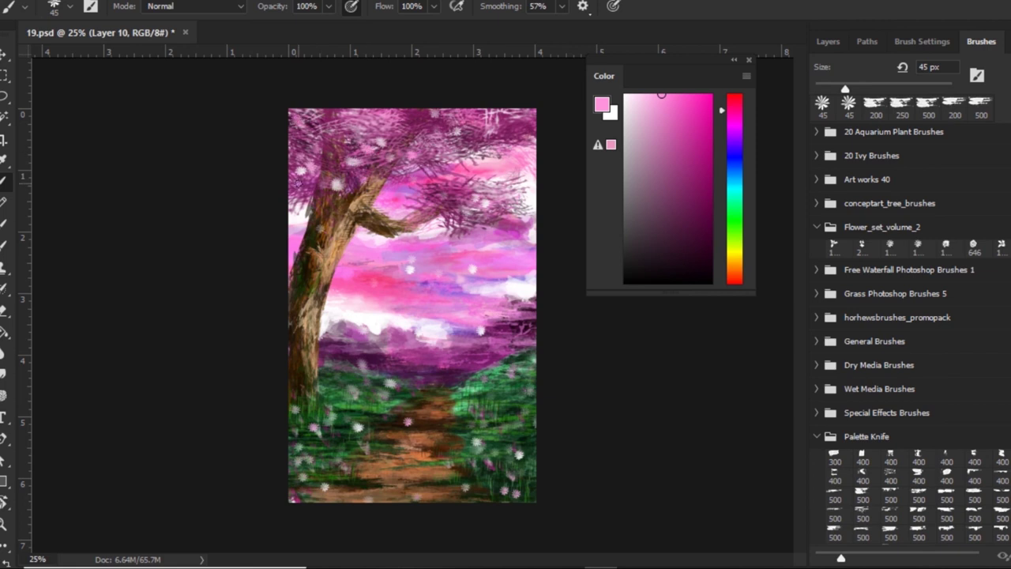
{"action": "key", "text": "e"}
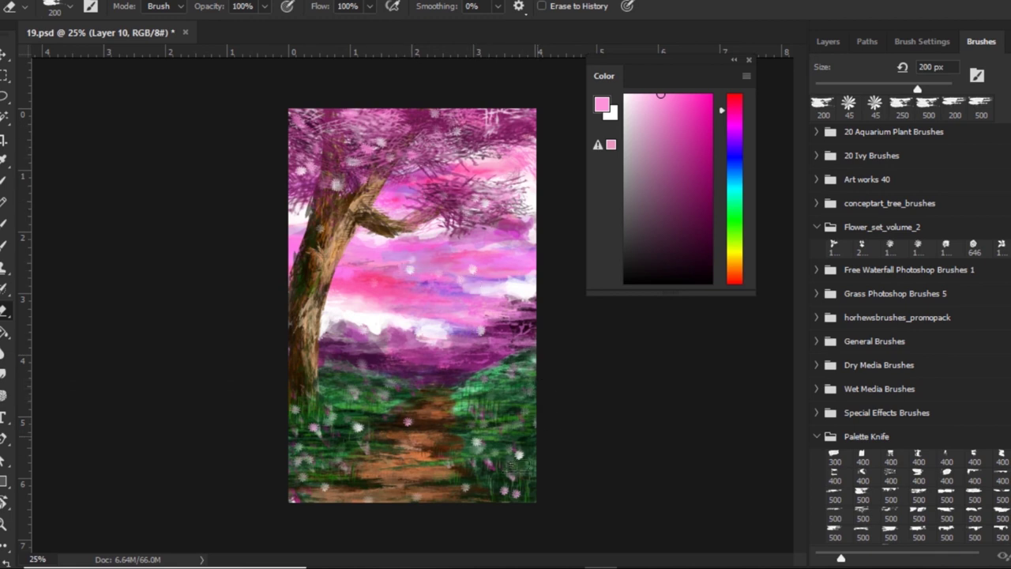
- Choose a slightly lighter pink in the Color panel, toggling between Brush (B) and Eraser (E)
{"action": "key", "text": "b"}
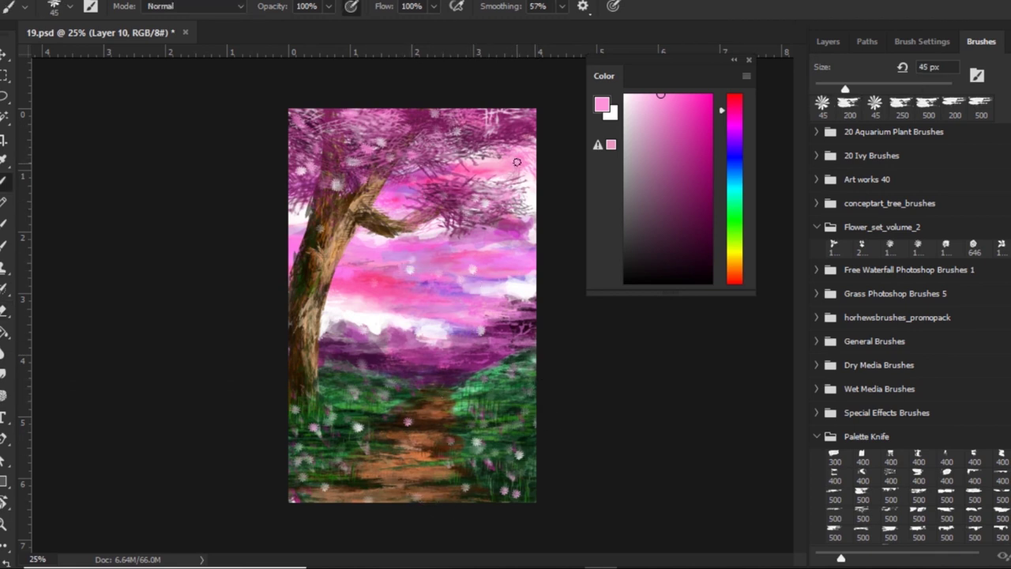
{"action": "left_click", "coordinate": [509, 136], "text": "alt"}
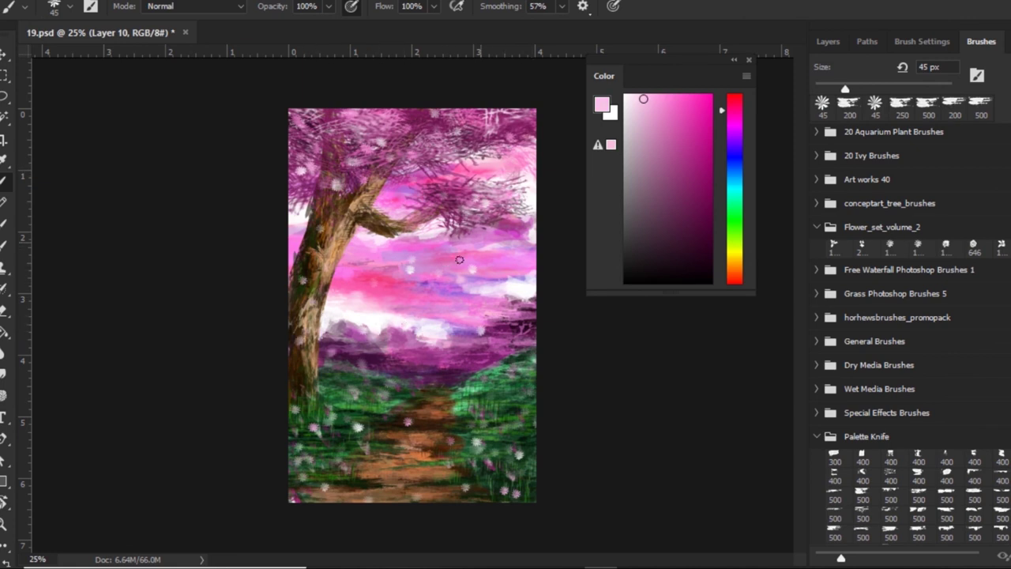
{"action": "key", "text": "w"}
{"action": "key", "text": "e"}
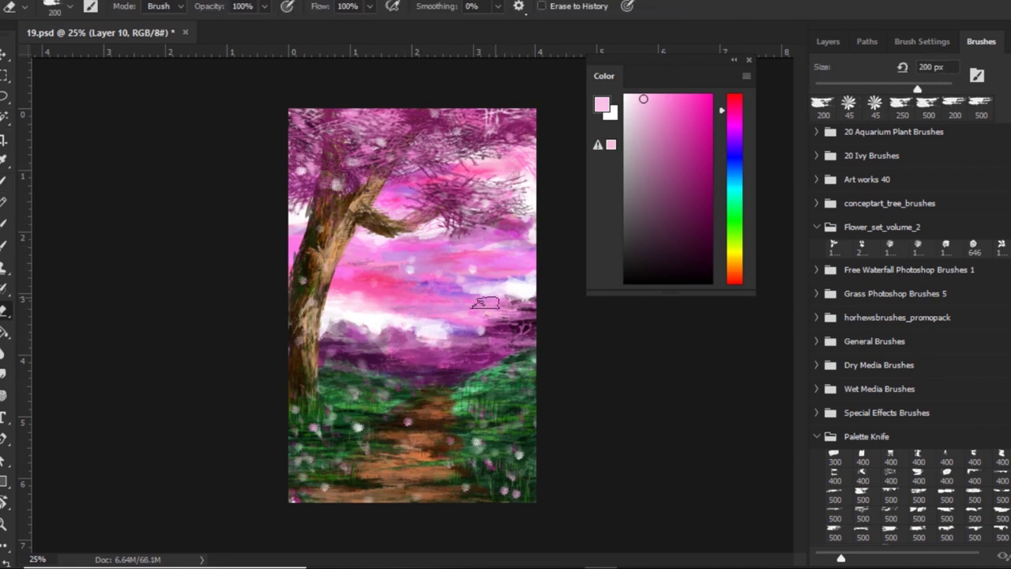
{"action": "key", "text": "b"}
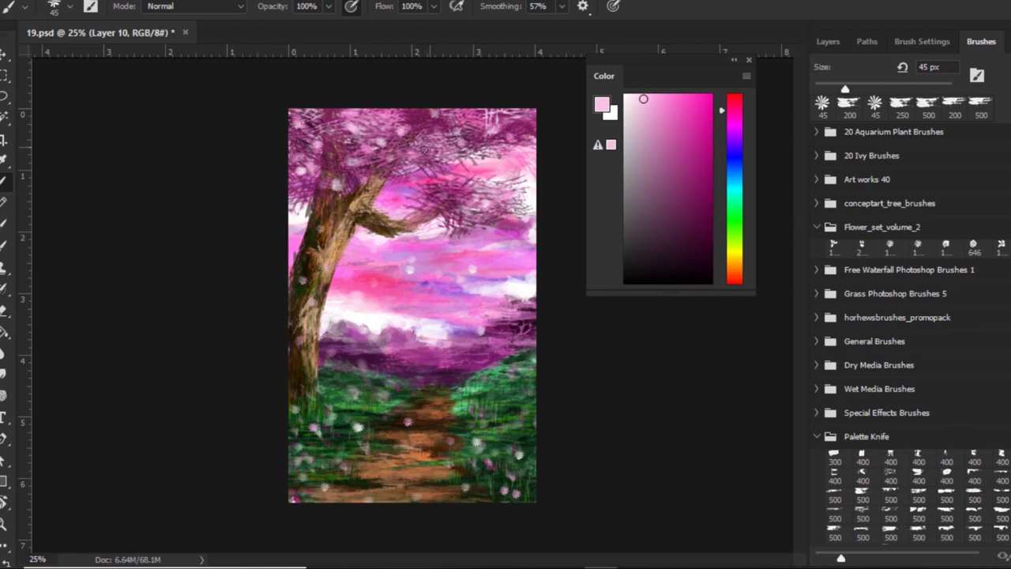
{"action": "key", "text": "e"}
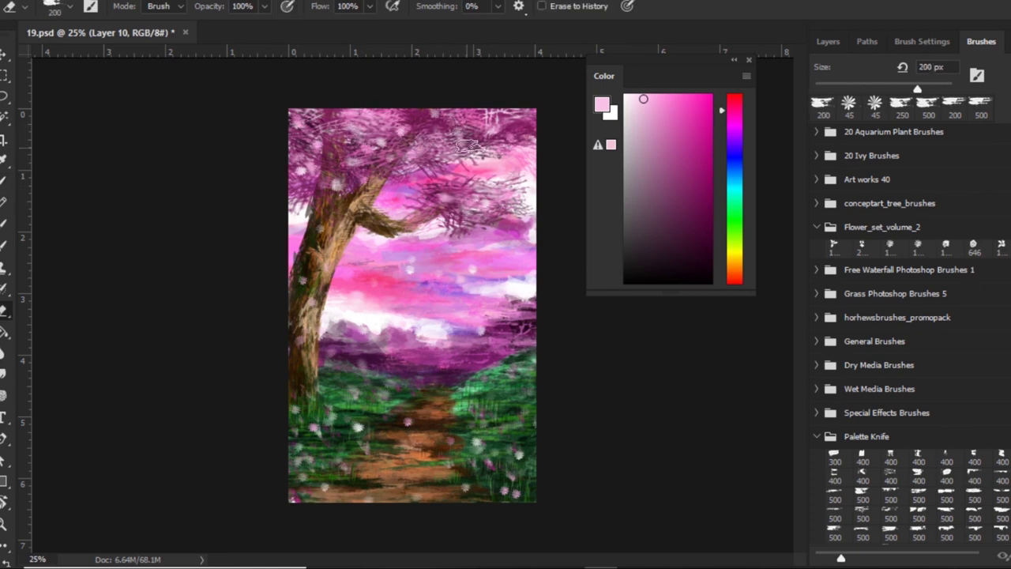